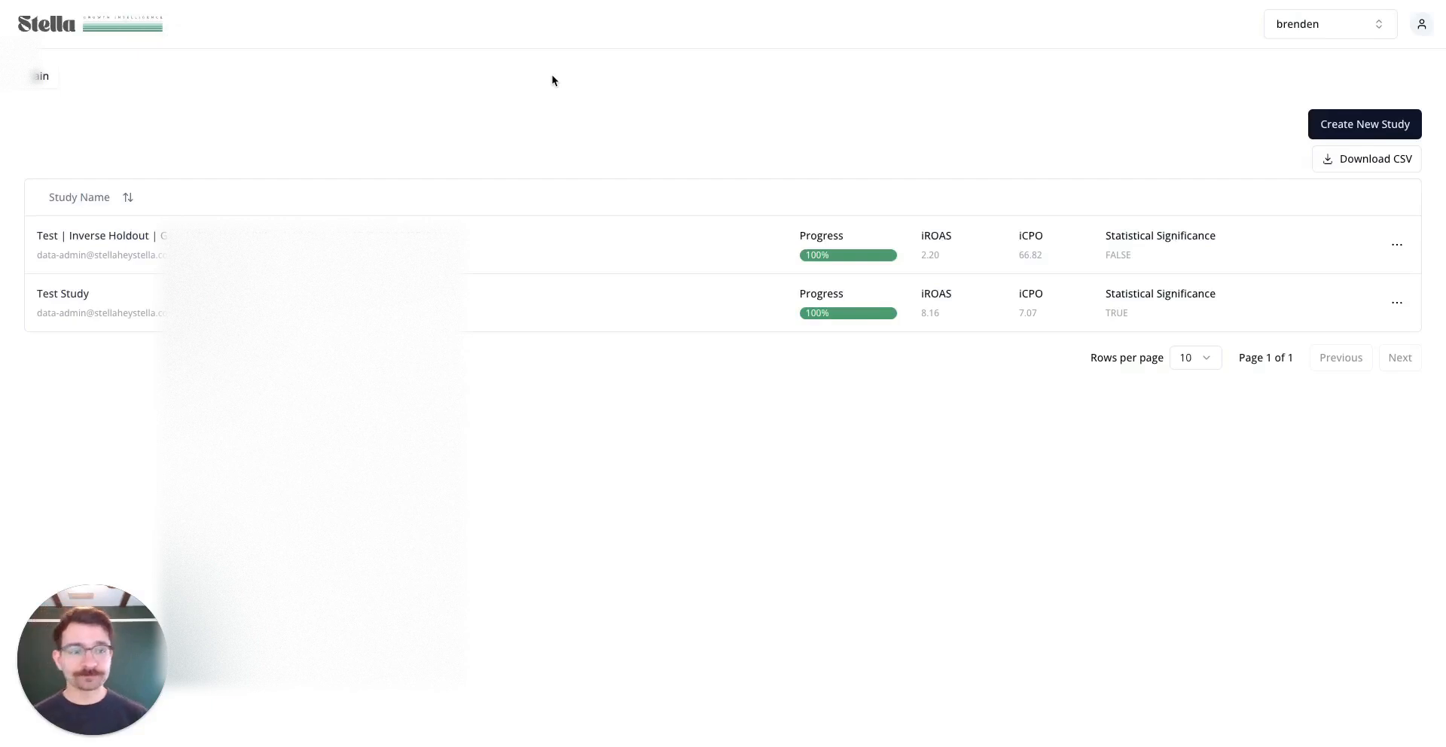
Create a new study, name it 'Test Study - Meta Ads' and submit the name
click(1335, 124)
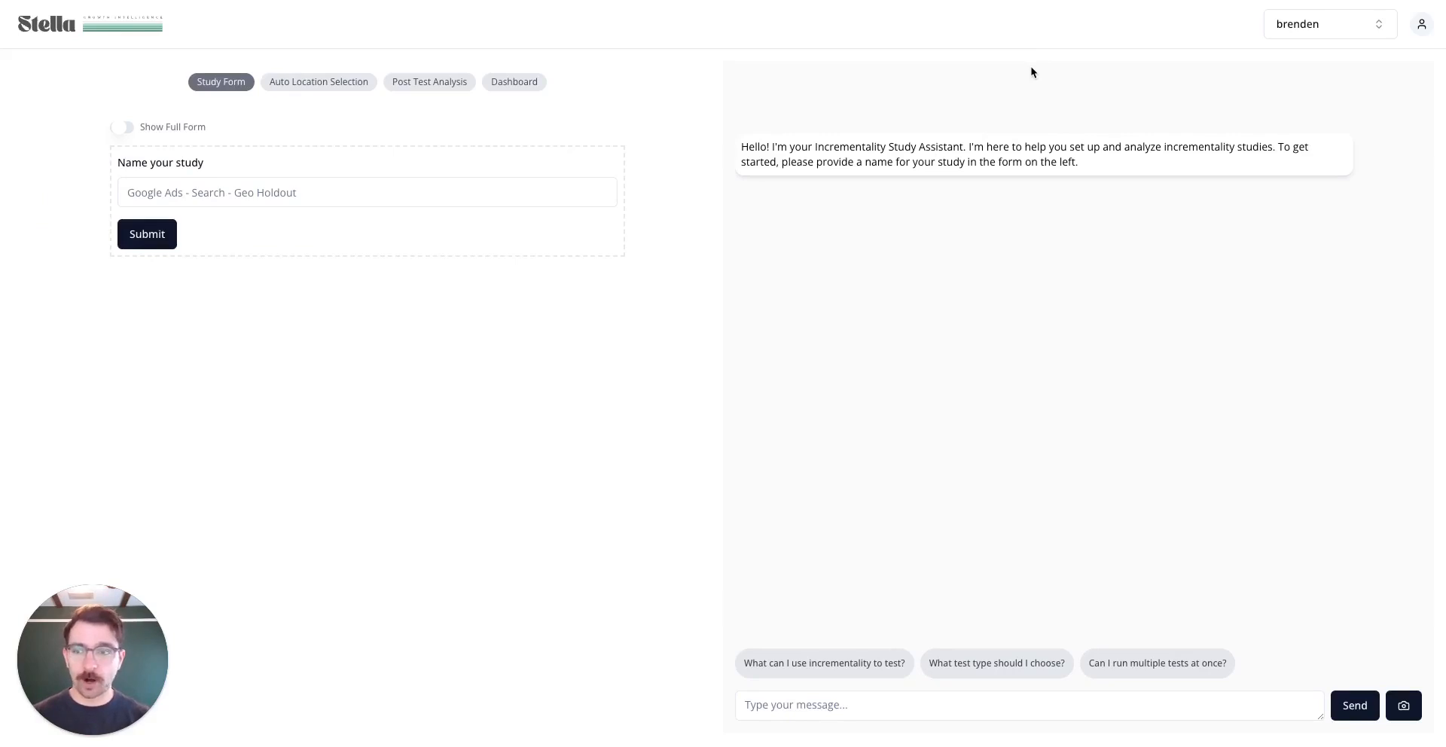
click(258, 183)
text(Tes)
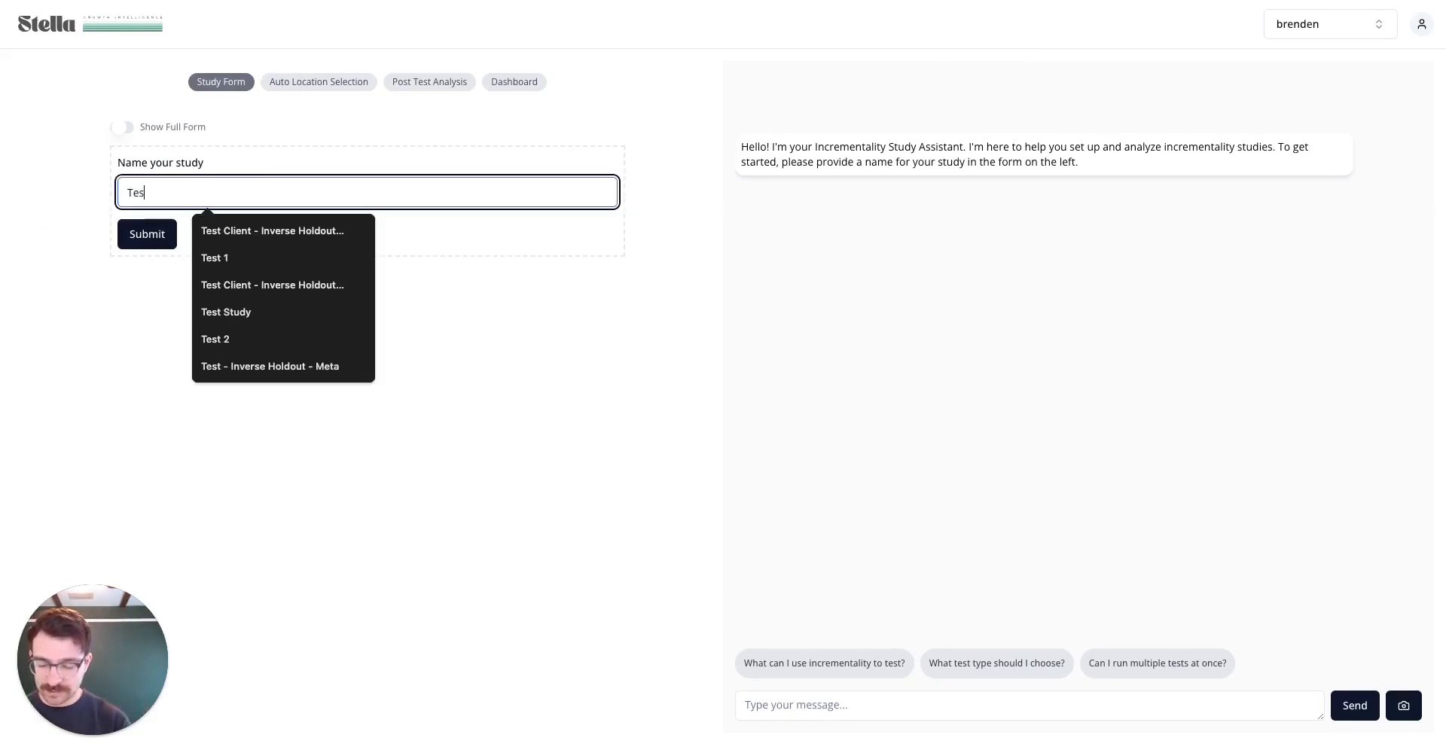
text(t Study - Meta Ads)
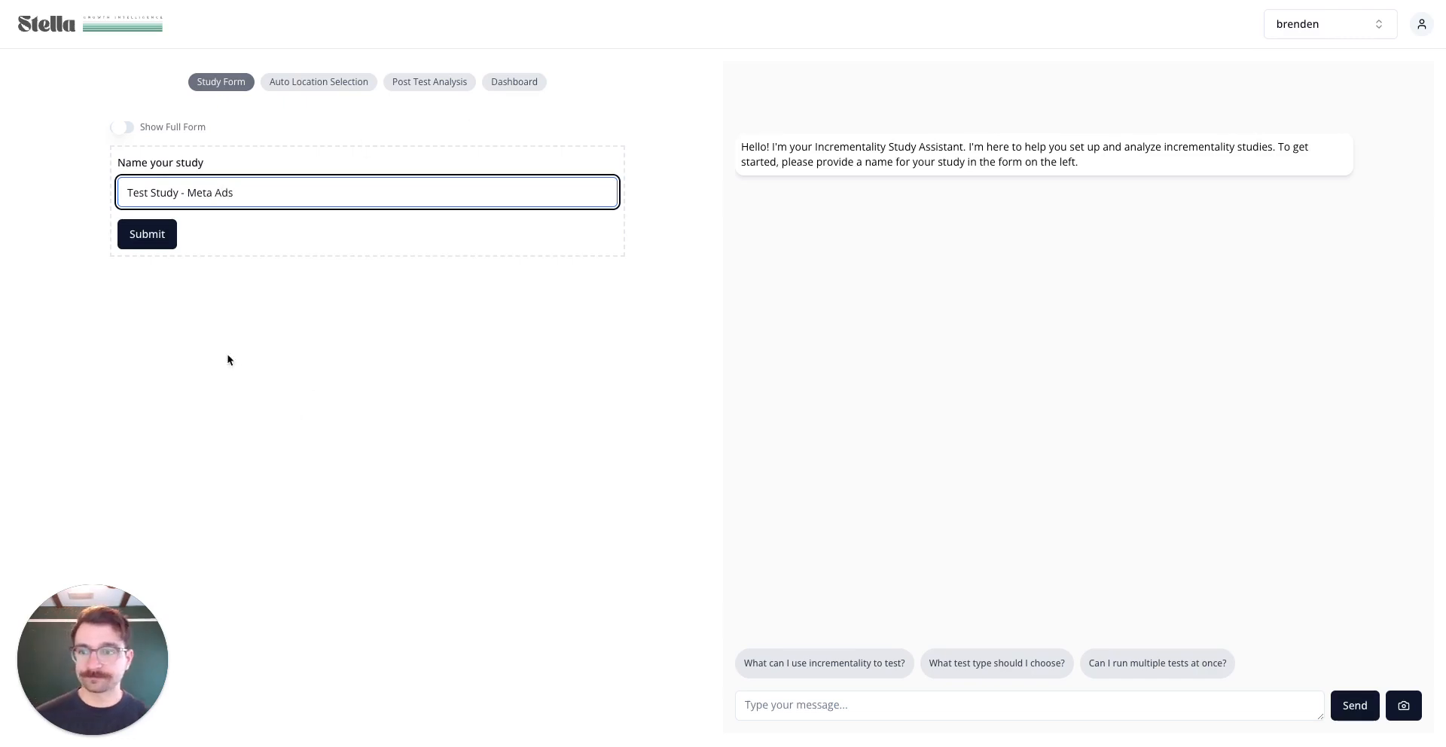
click(137, 233)
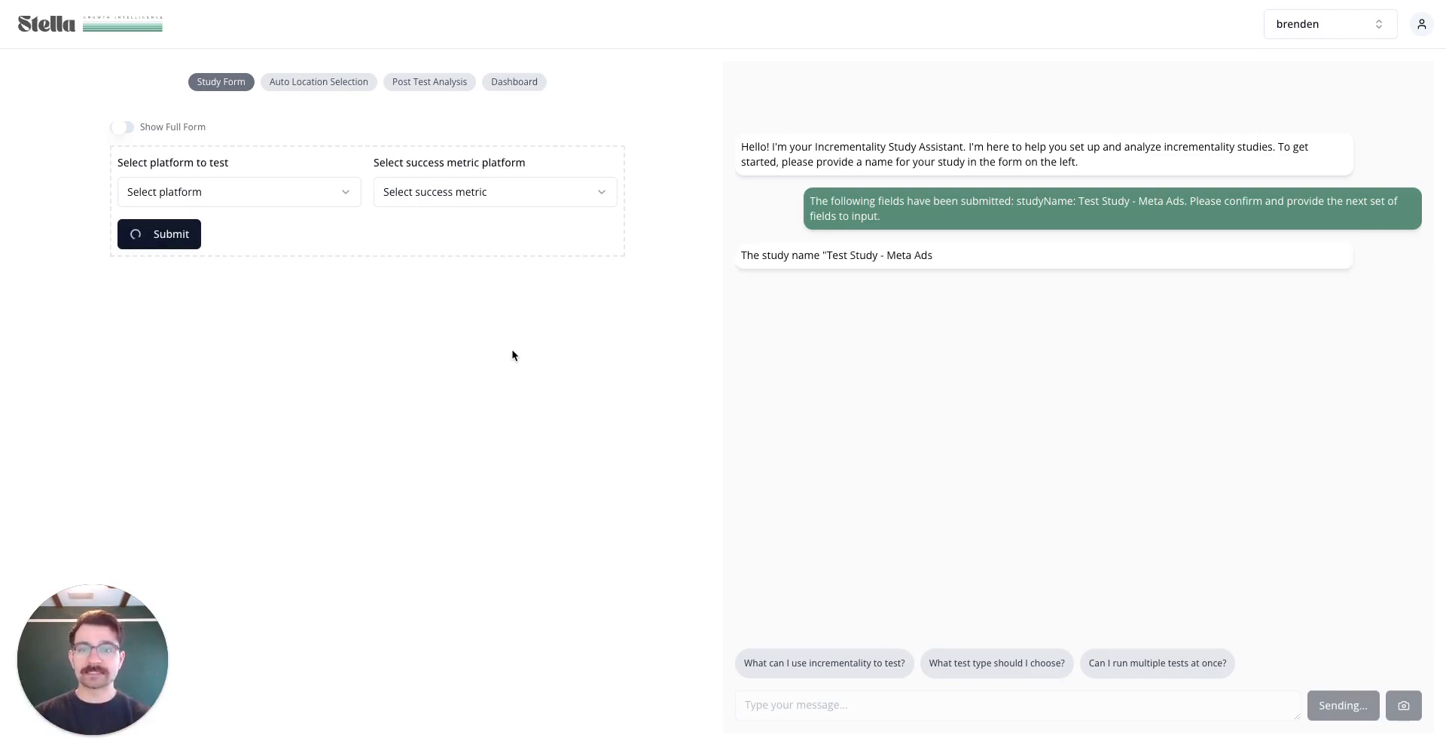
Pick Facebook Ads as the platform and Shopify sales as the success metric, then submit
click(260, 198)
click(245, 250)
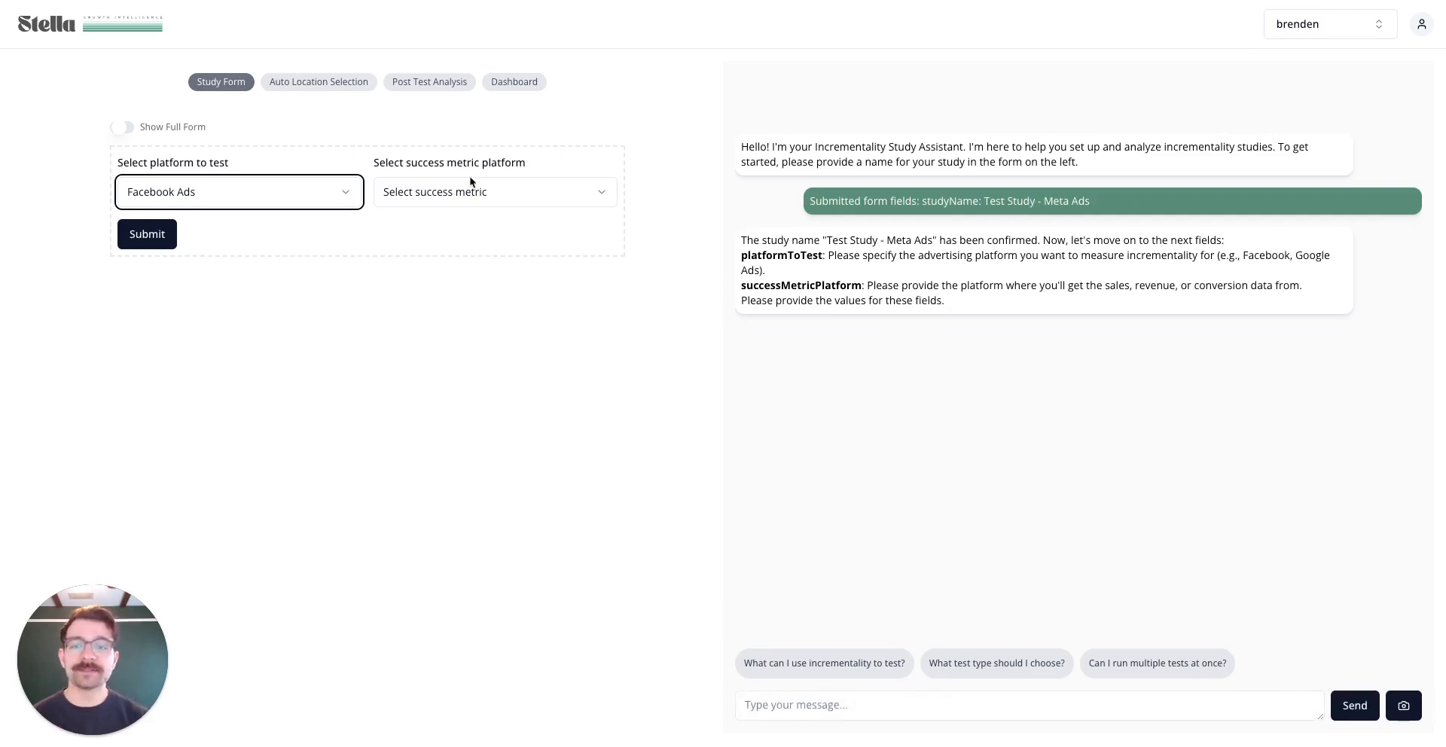
click(486, 204)
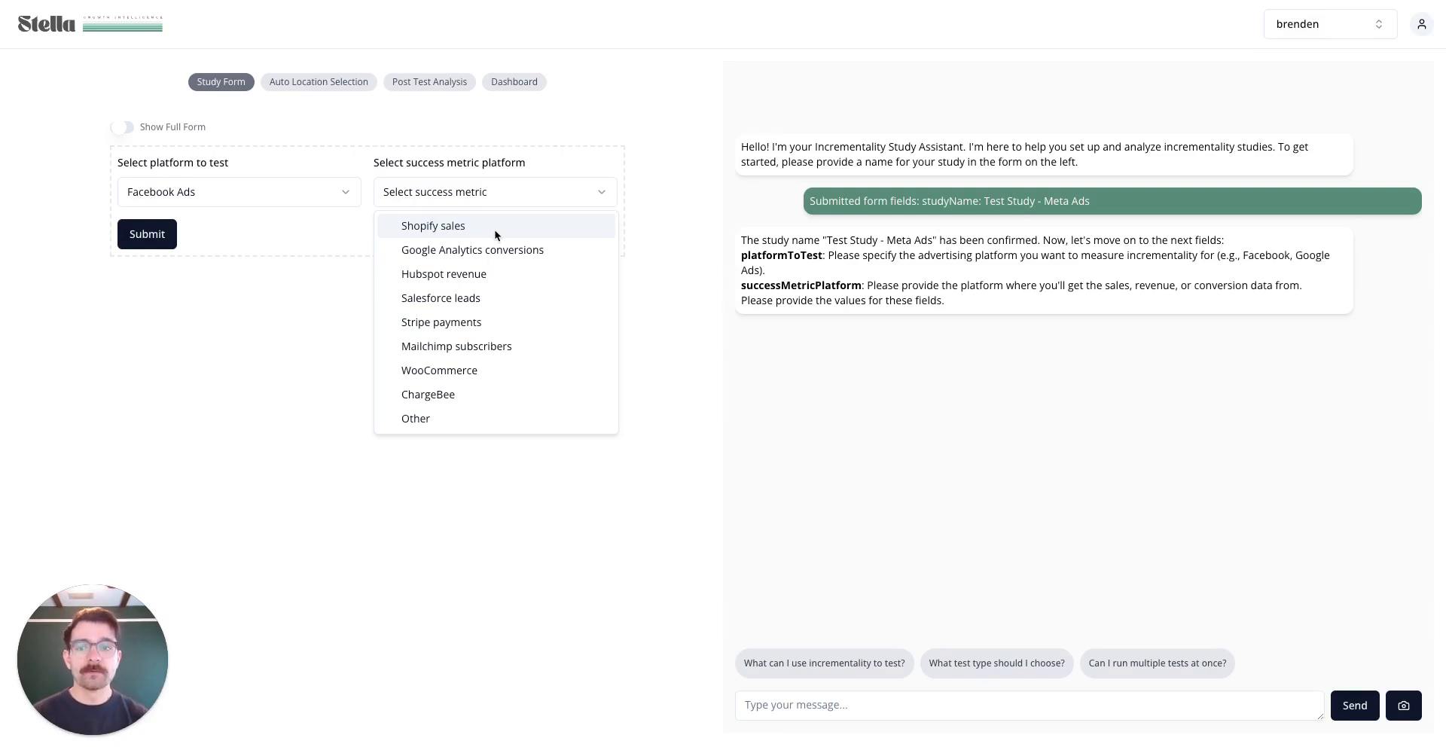
click(496, 229)
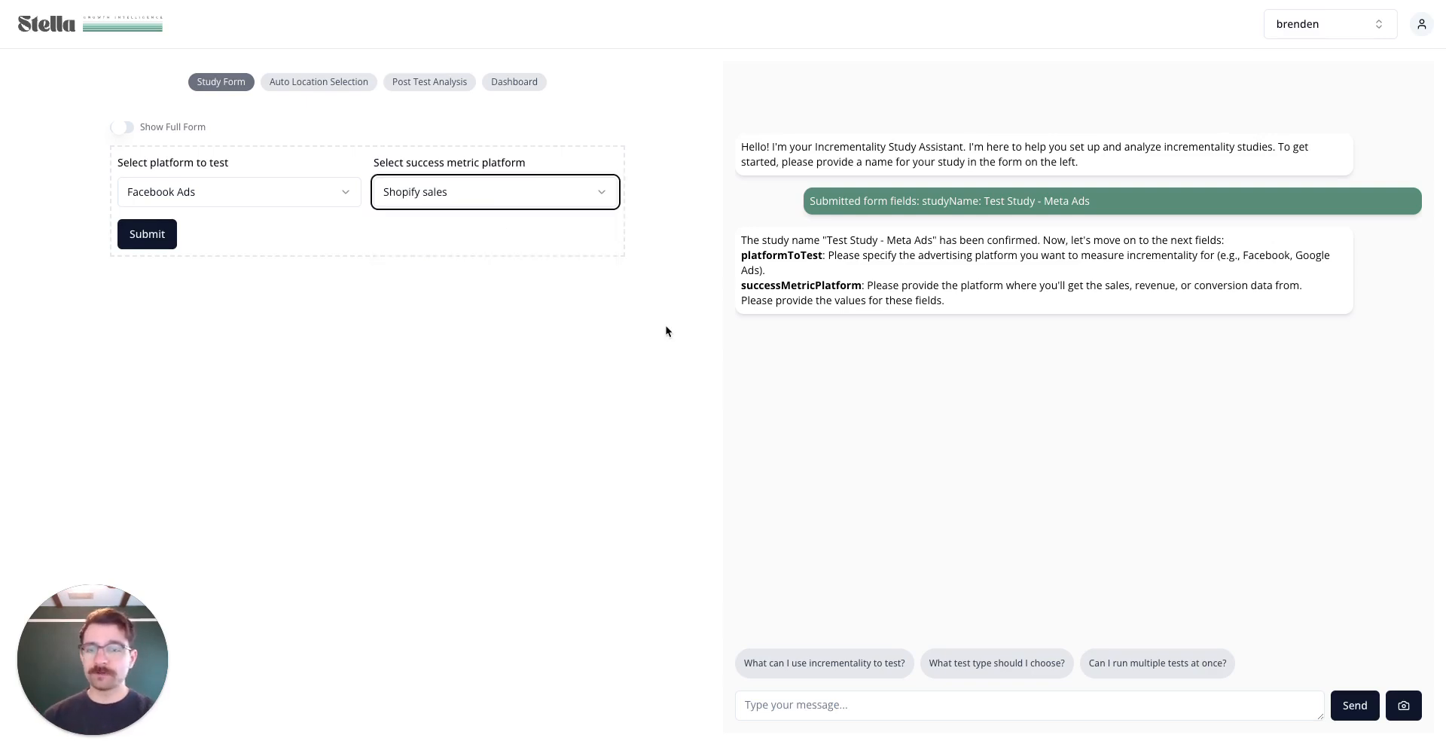
click(147, 234)
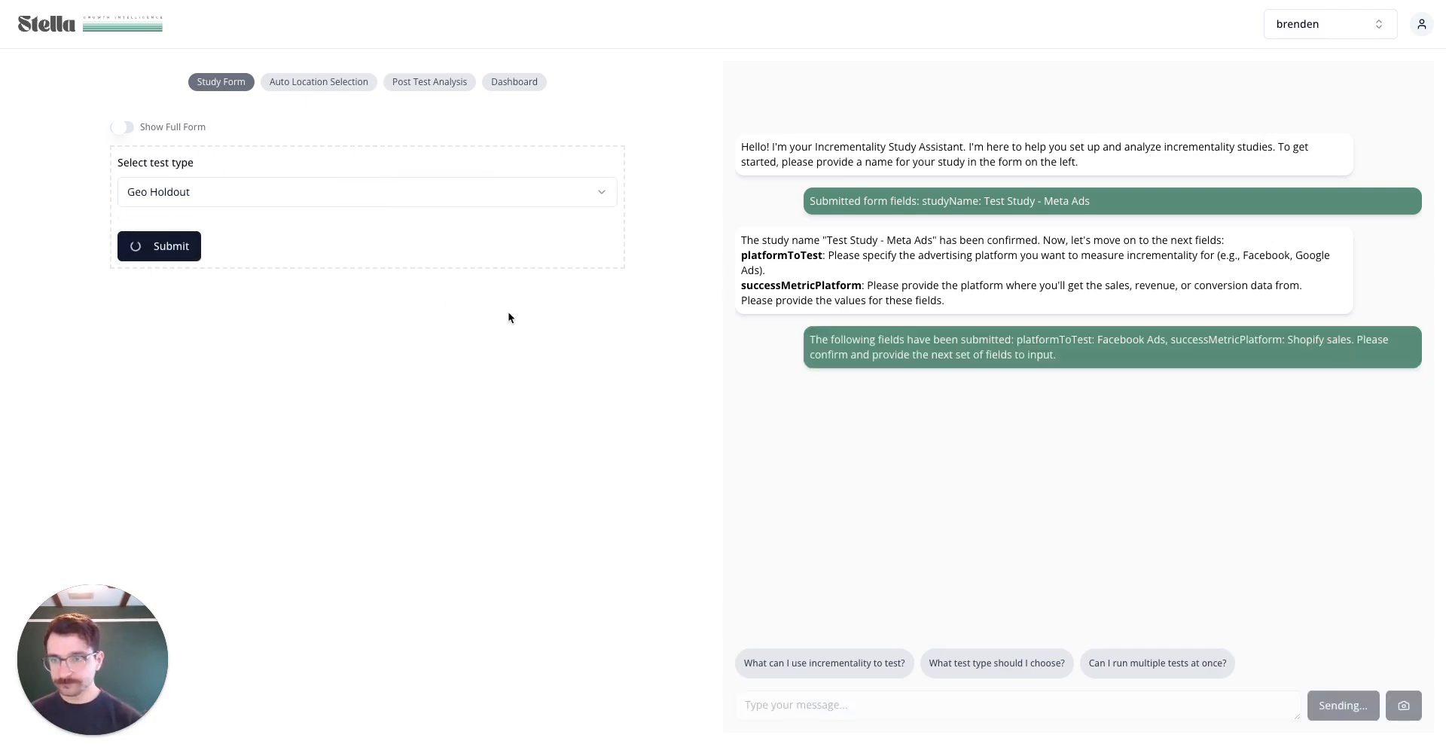
Change the test type from Geo Holdout to Inverse Holdout
click(364, 197)
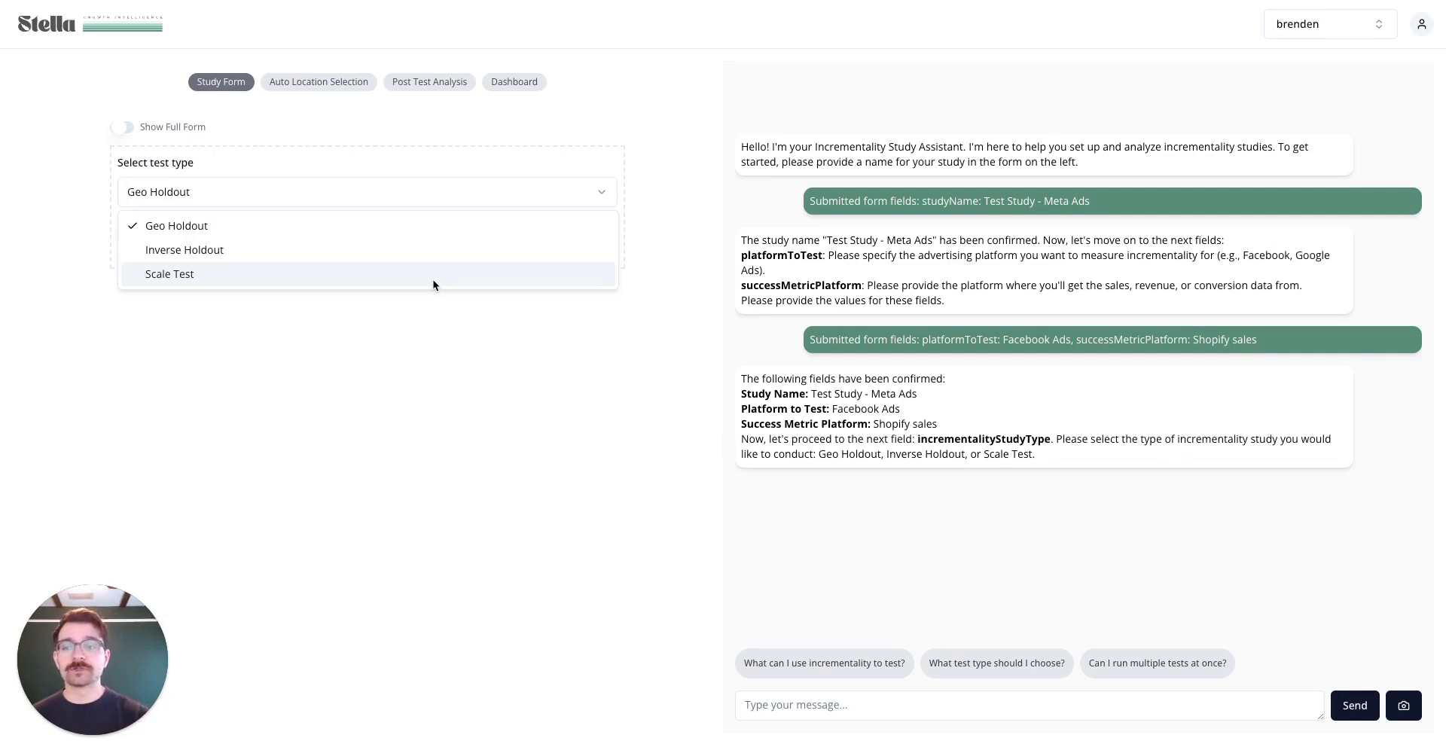
click(416, 253)
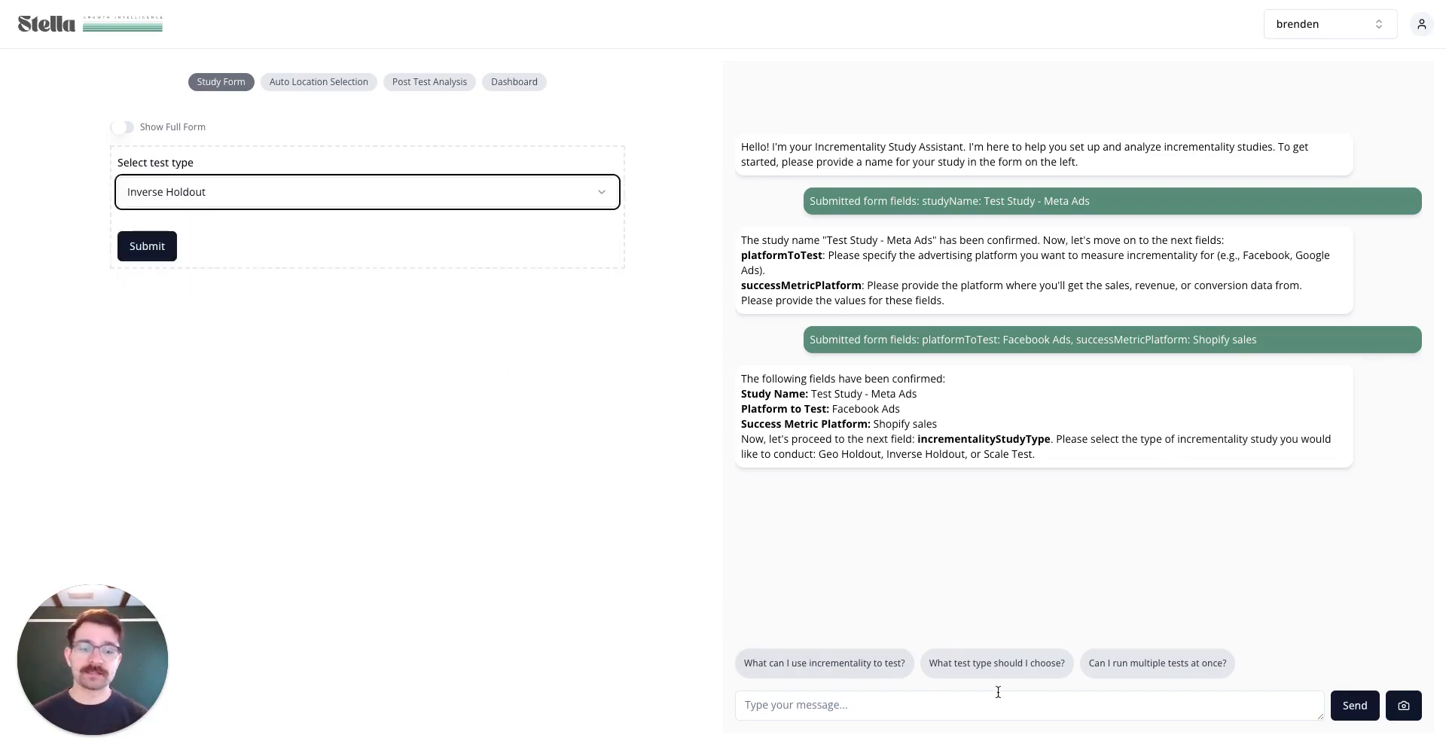
click(944, 705)
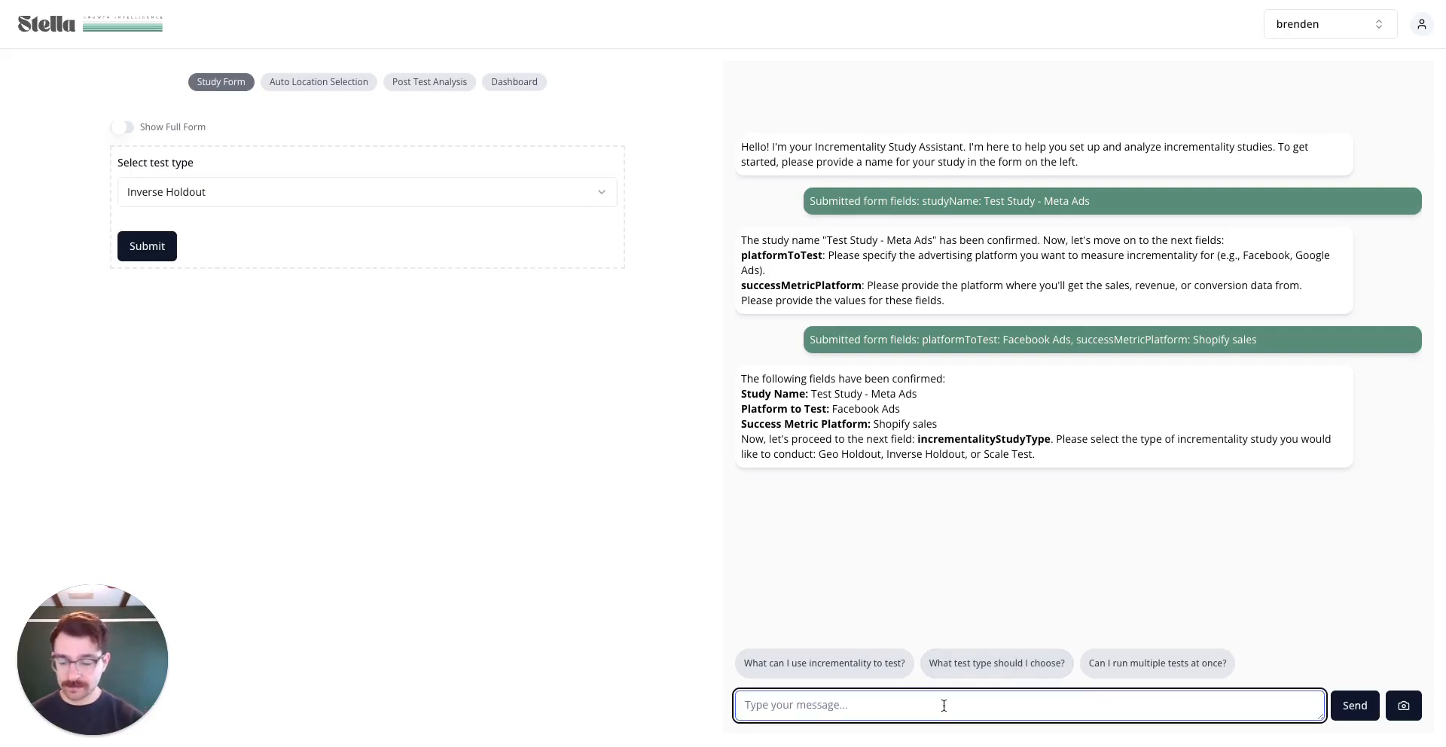
Ask the assistant 'what test type should i pick', then submit Inverse Holdout as the test type
text(what test sh)
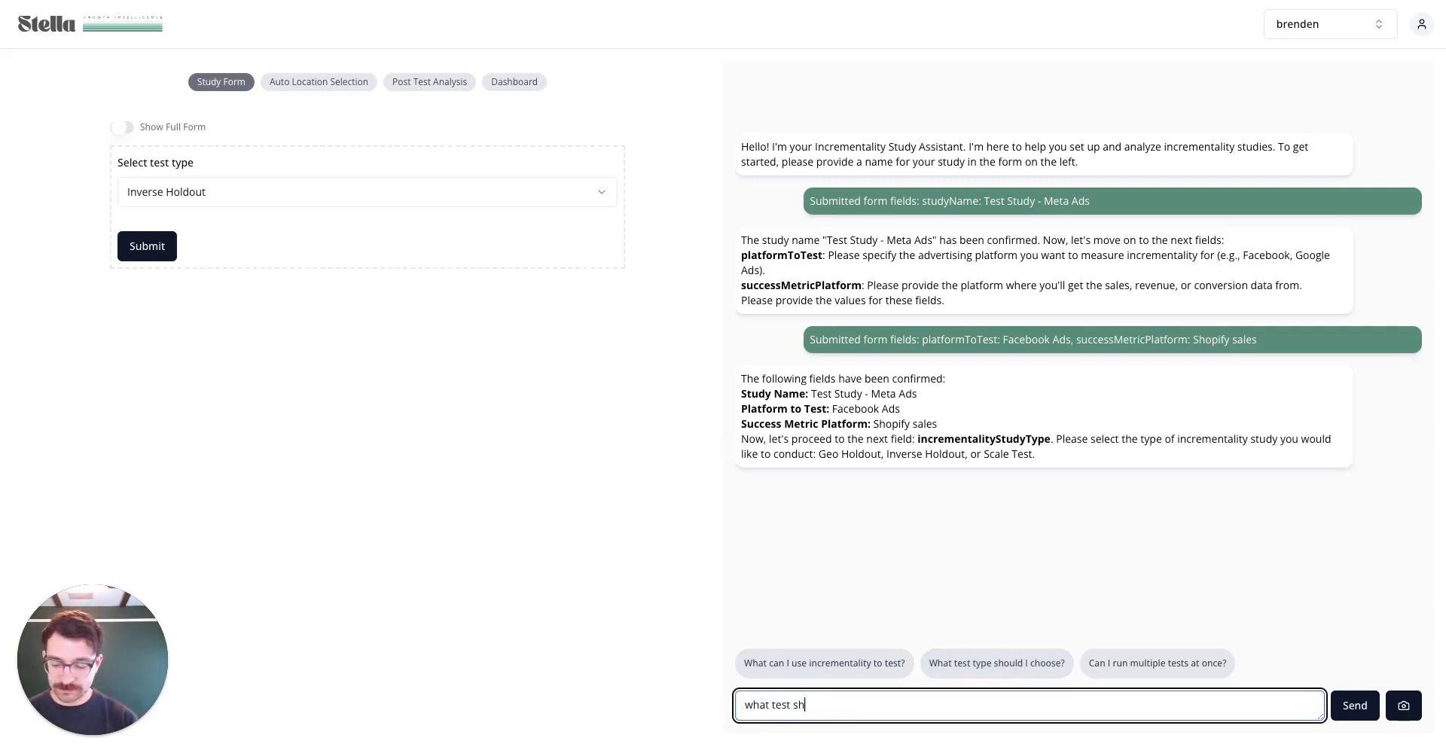
text(ould i pick)
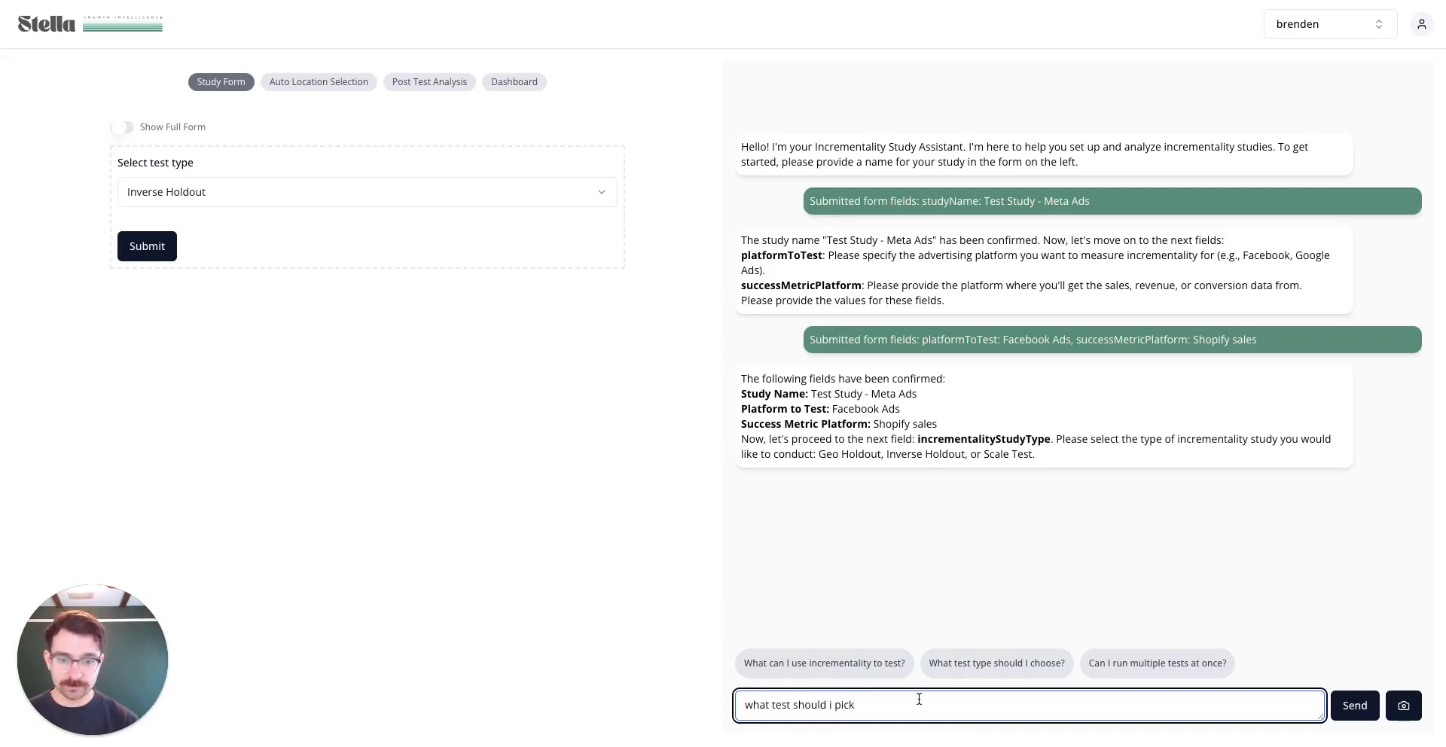
click(796, 707)
text(type)
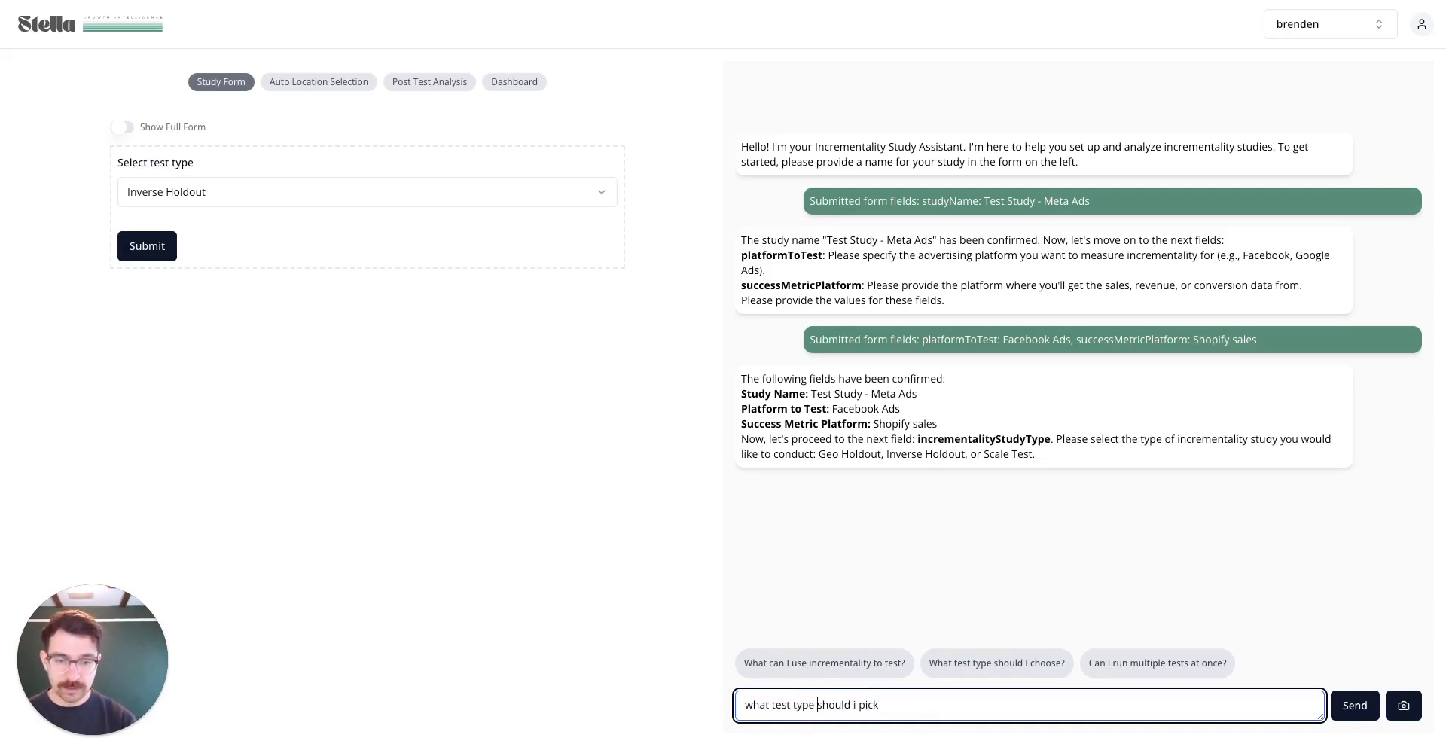
click(1355, 706)
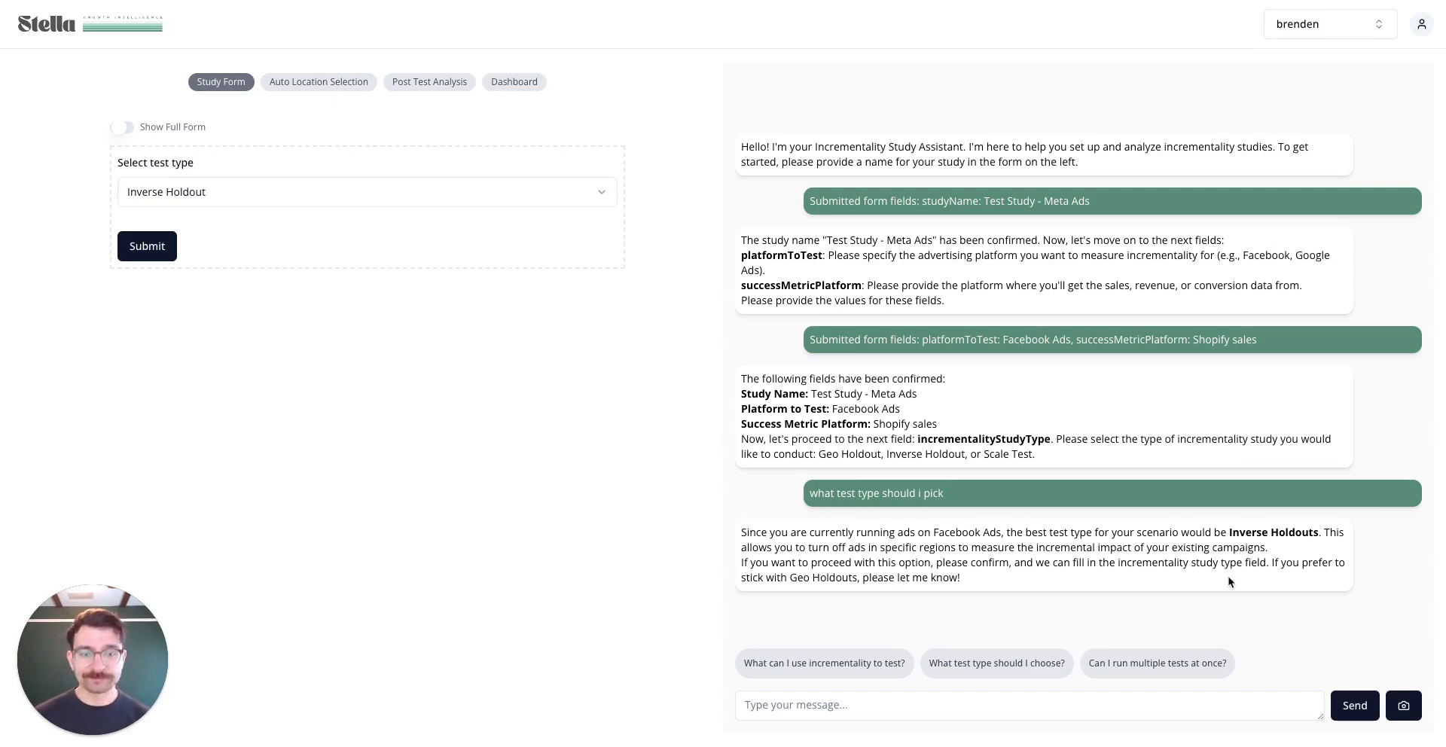
click(151, 247)
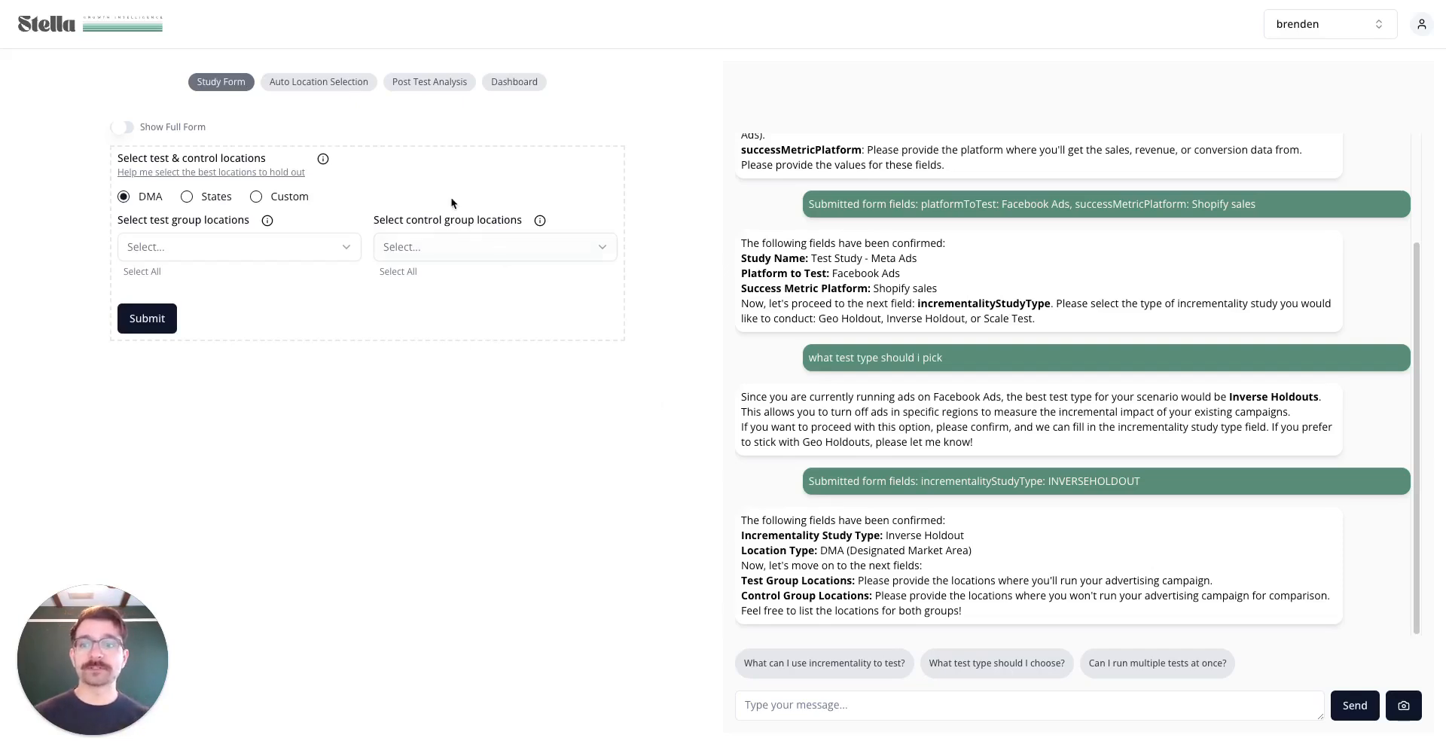
Open the 'Help me select the best locations to hold out' helper
click(232, 174)
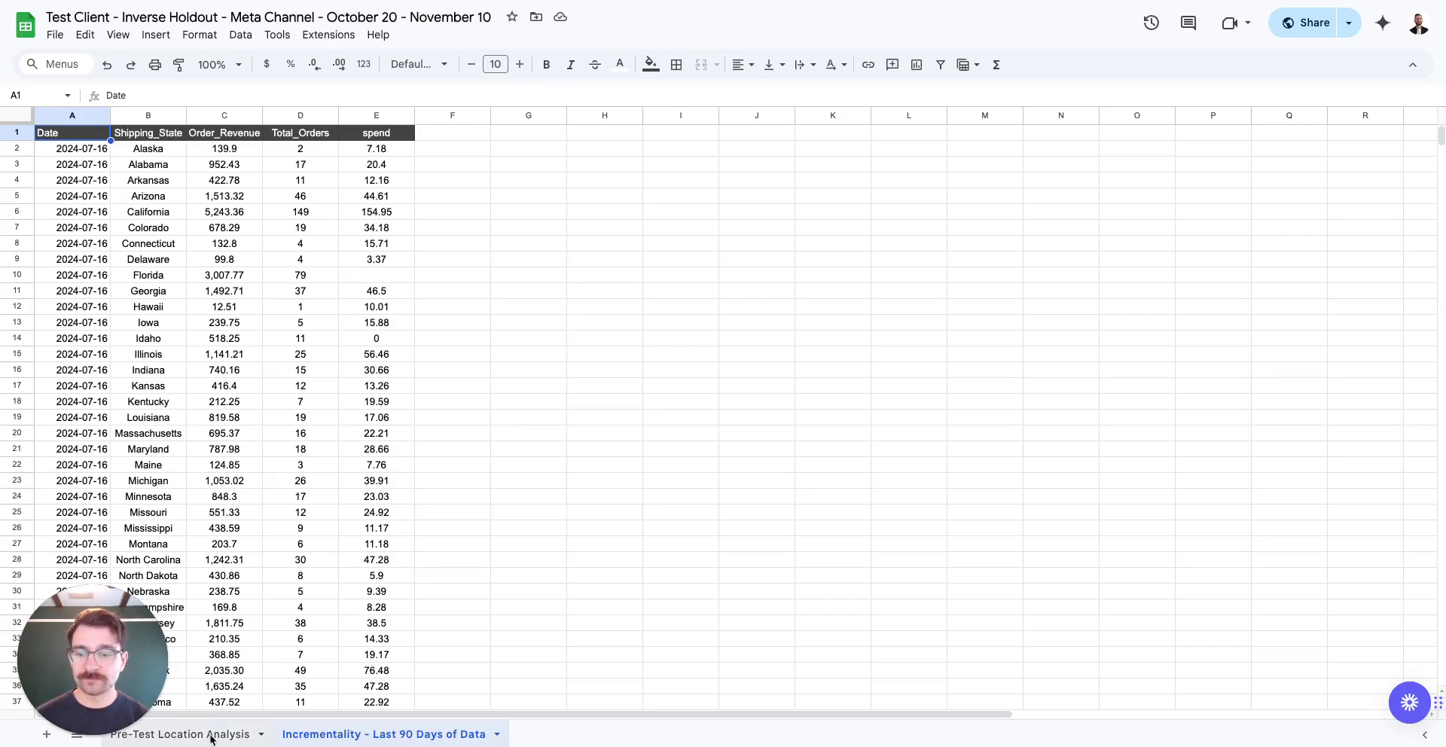
Paste the Pre-Test Location Analysis sheet link, map date, state and sales columns, and run the analysis
click(211, 737)
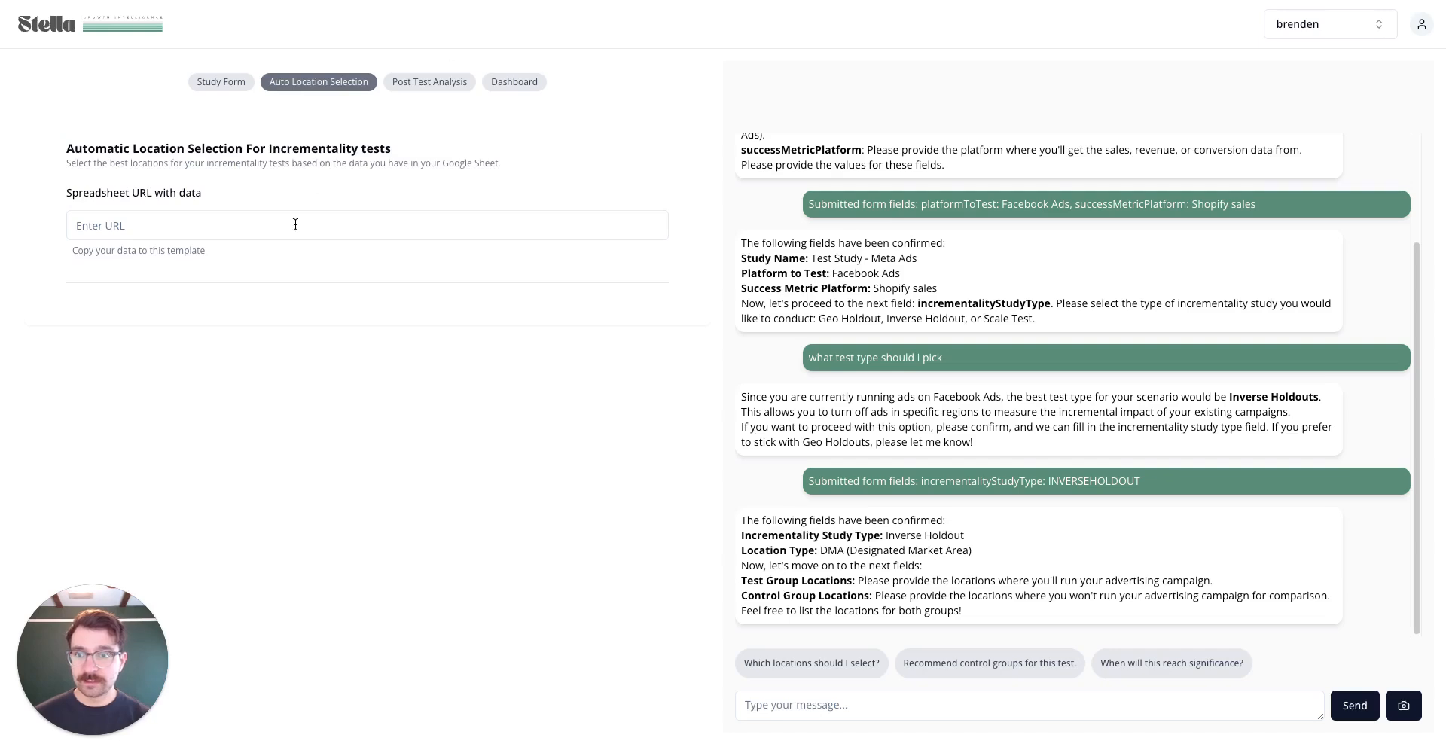
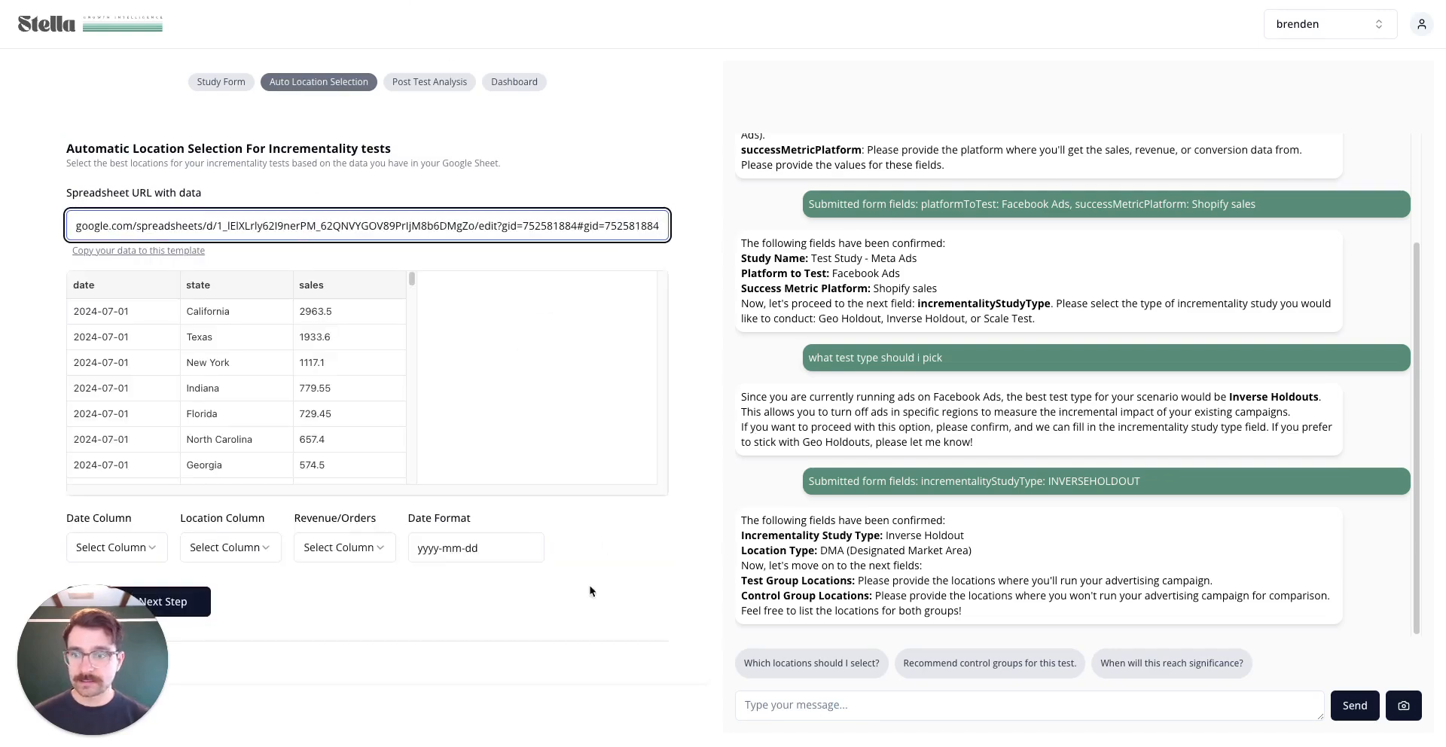
click(137, 547)
click(135, 583)
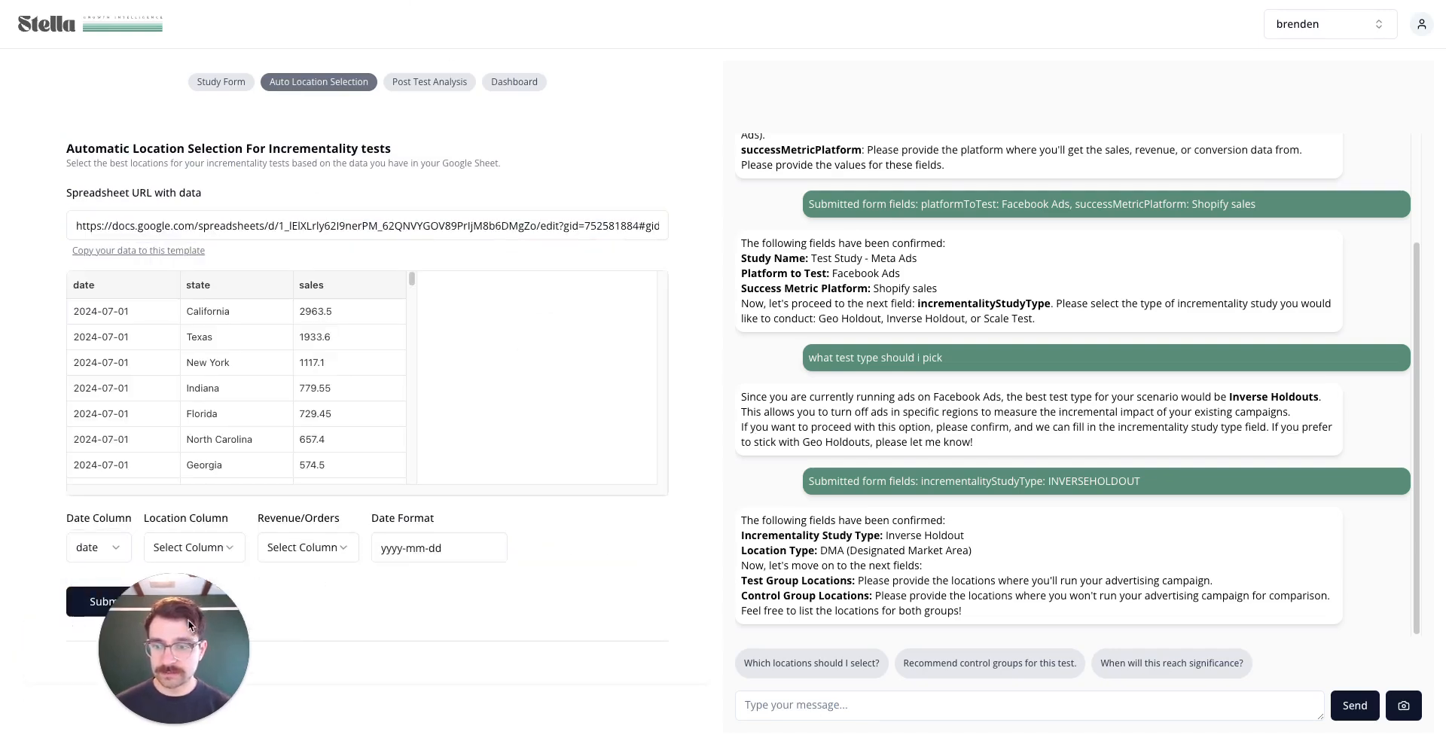
click(181, 547)
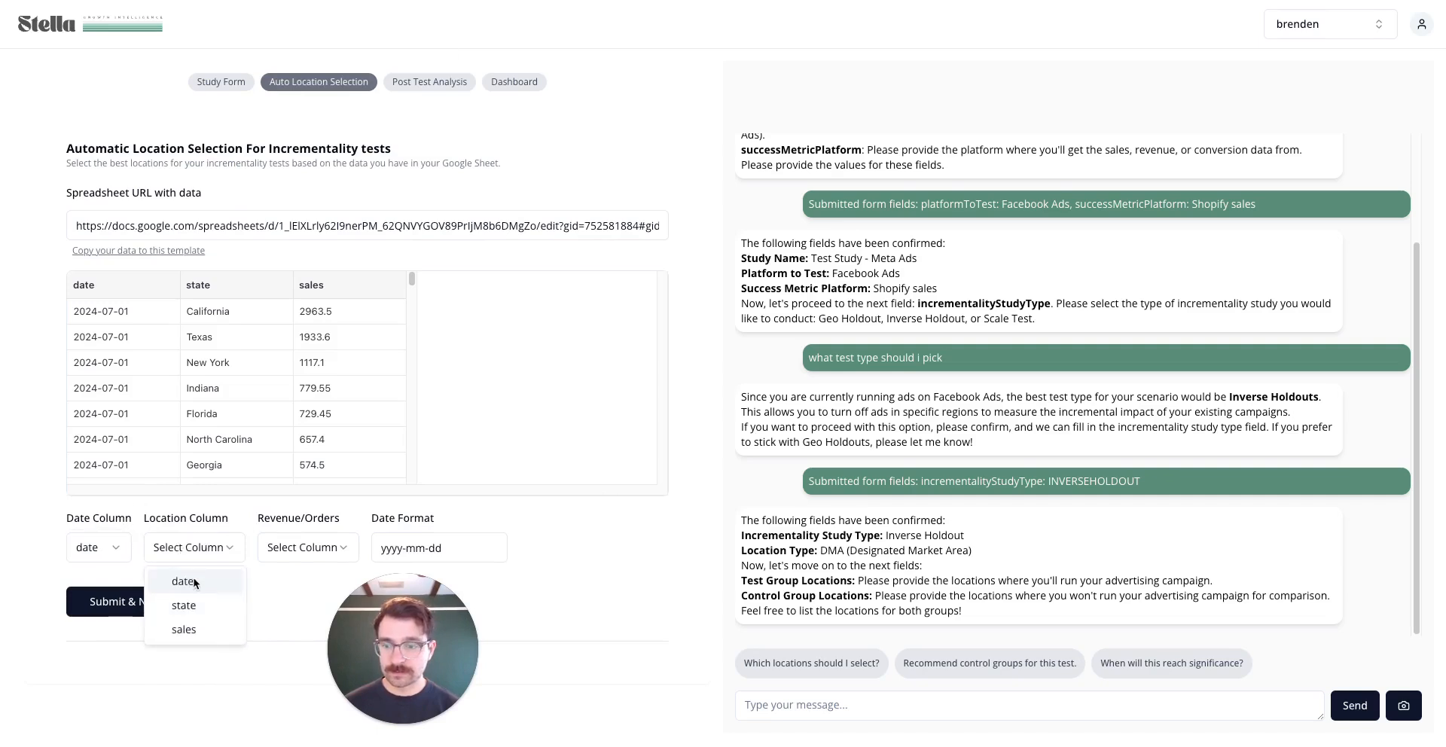
click(190, 605)
click(302, 549)
click(280, 629)
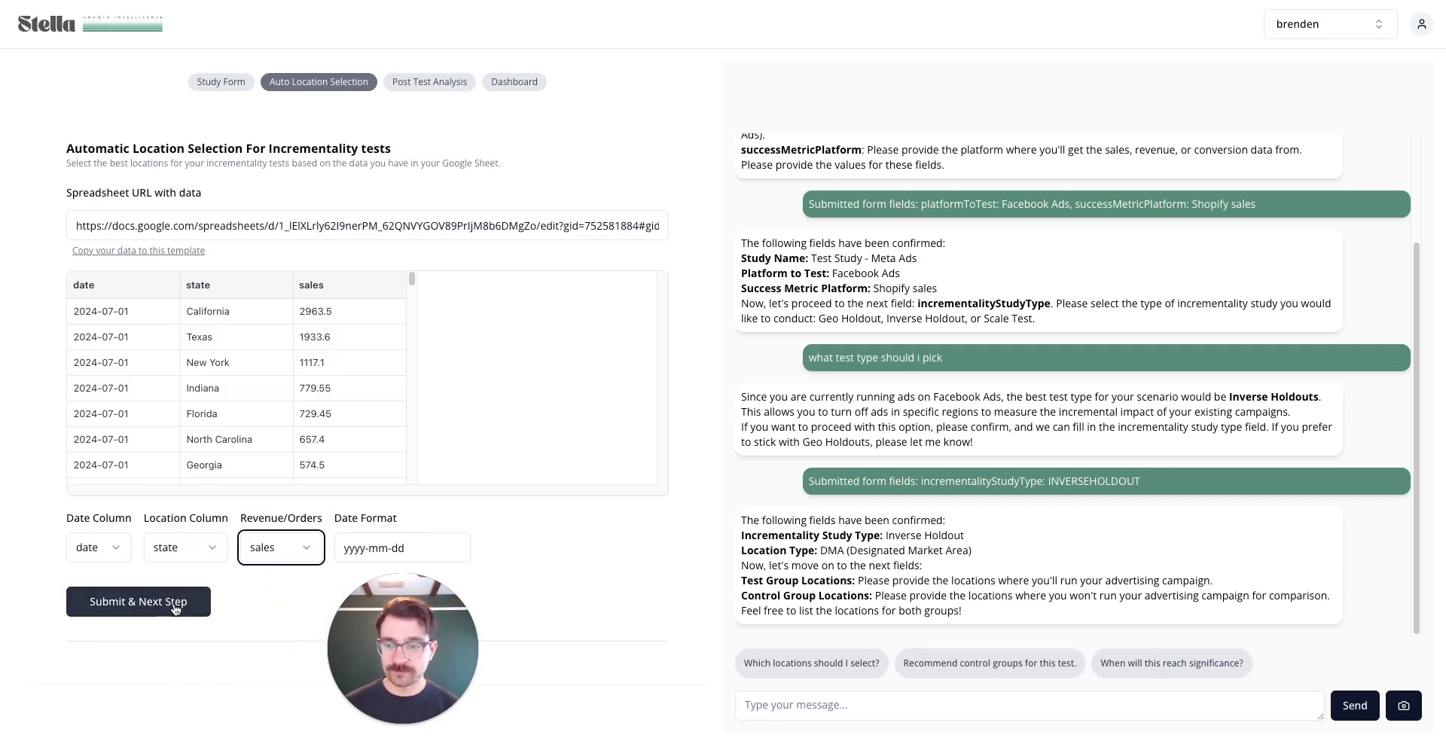
click(143, 606)
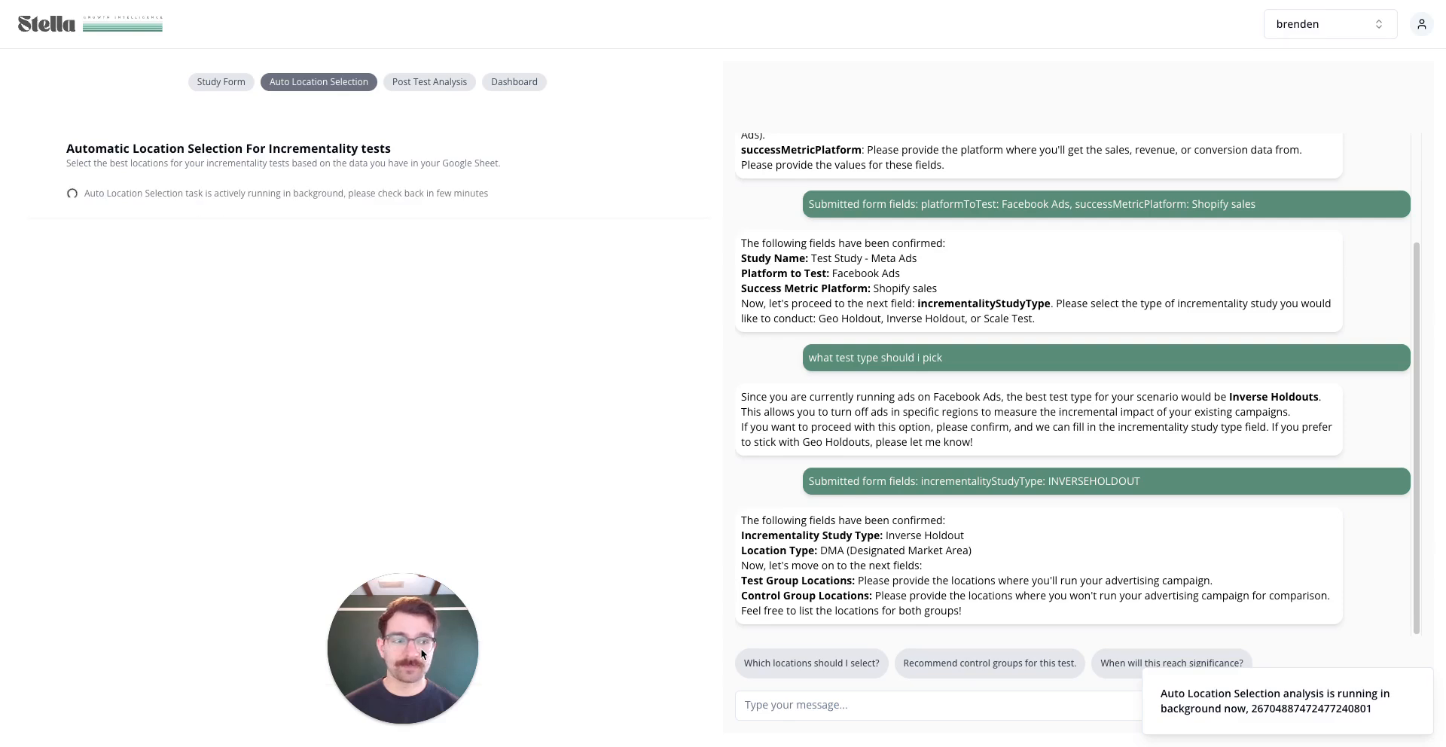
drag(424, 654, 1246, 160)
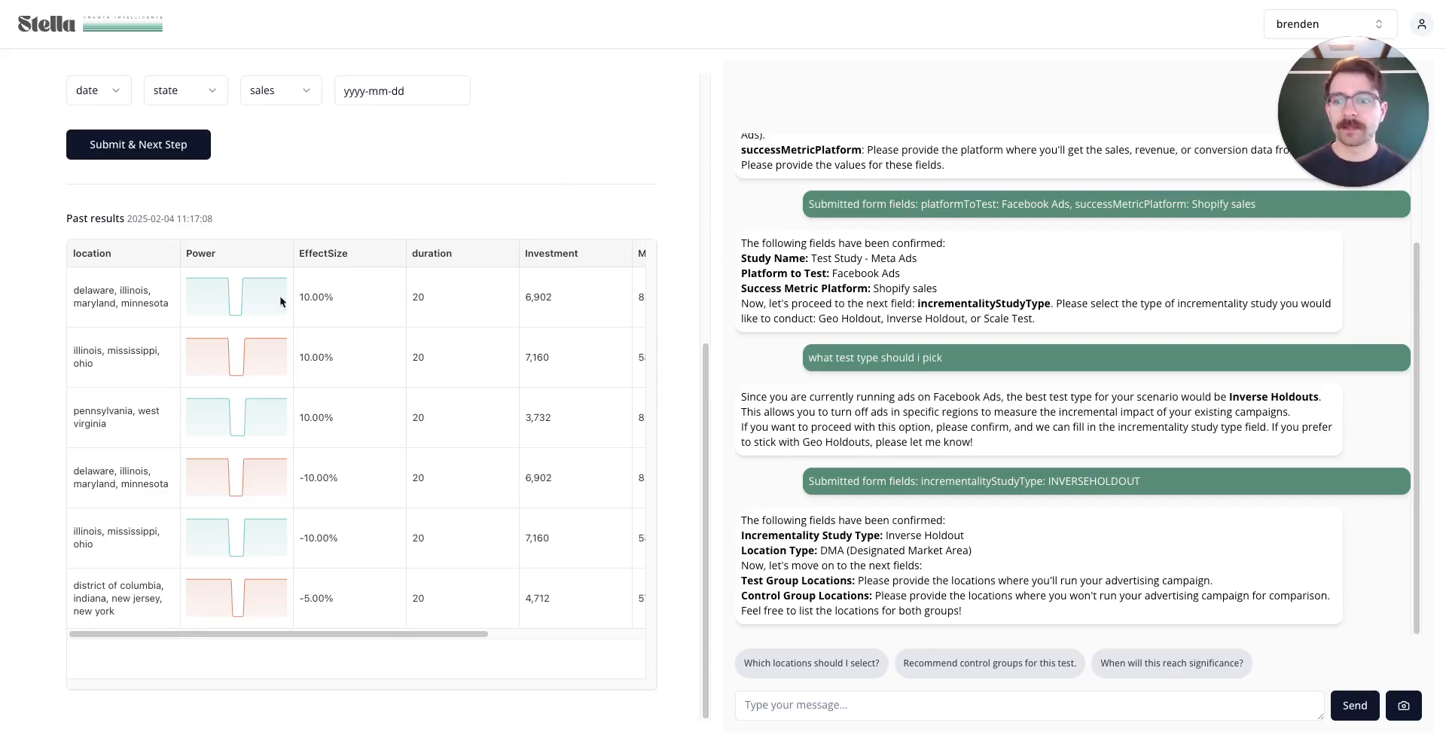
click(89, 305)
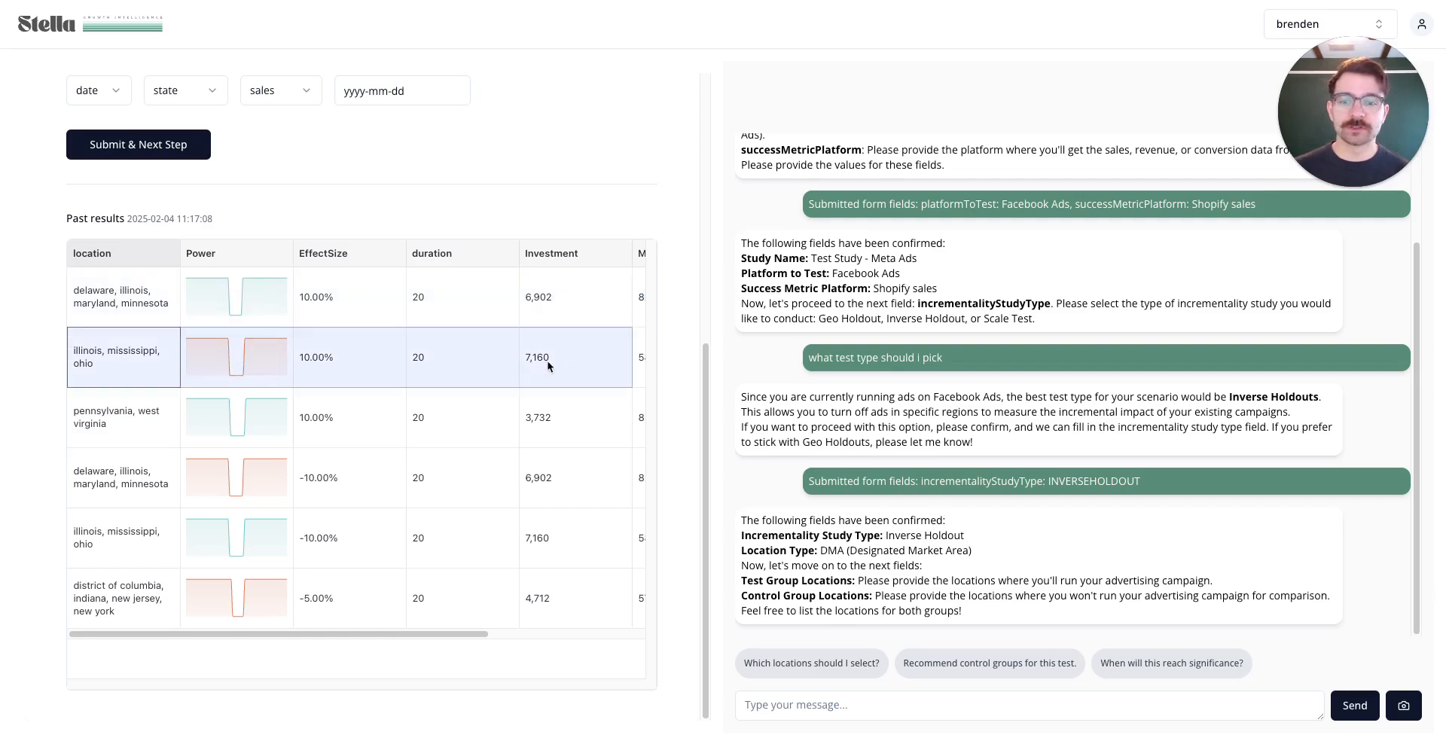
drag(138, 427, 589, 427)
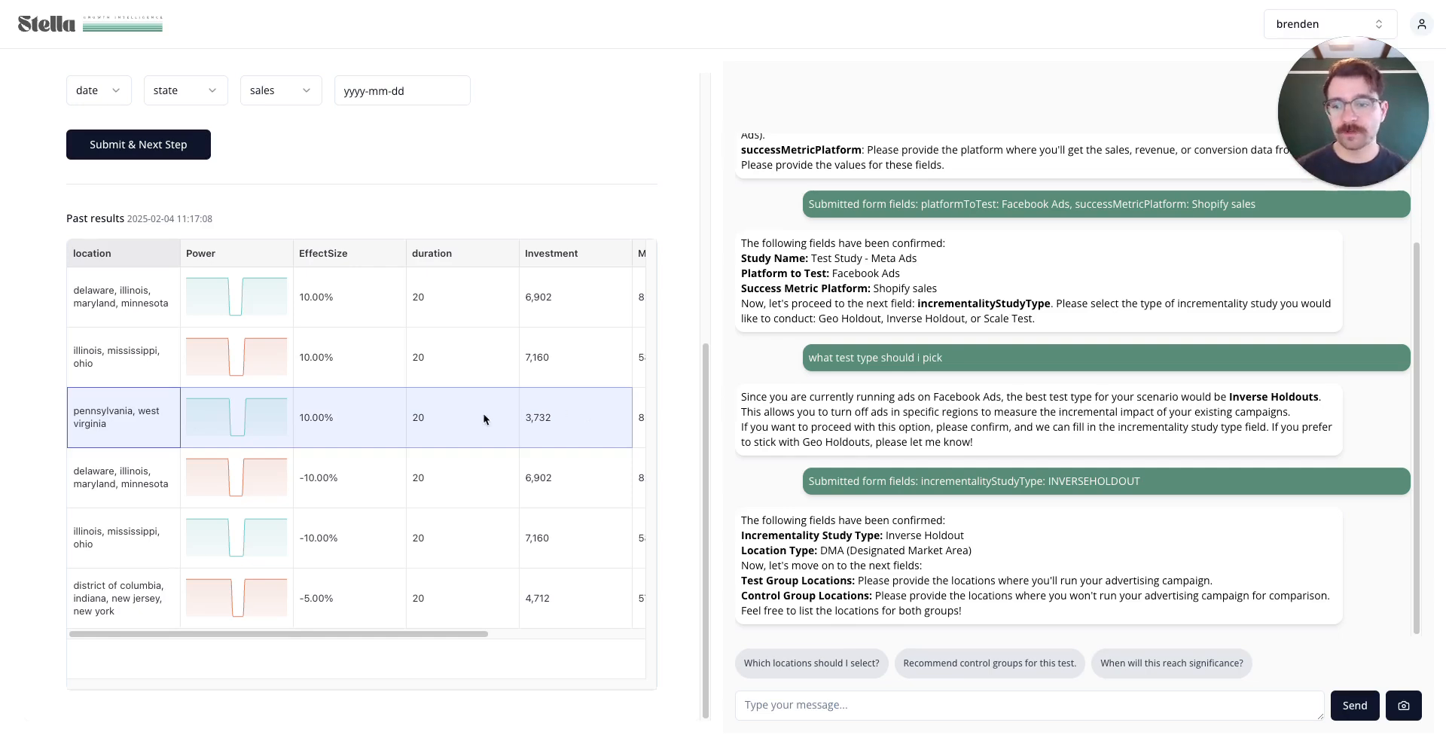
drag(124, 497, 561, 489)
click(374, 490)
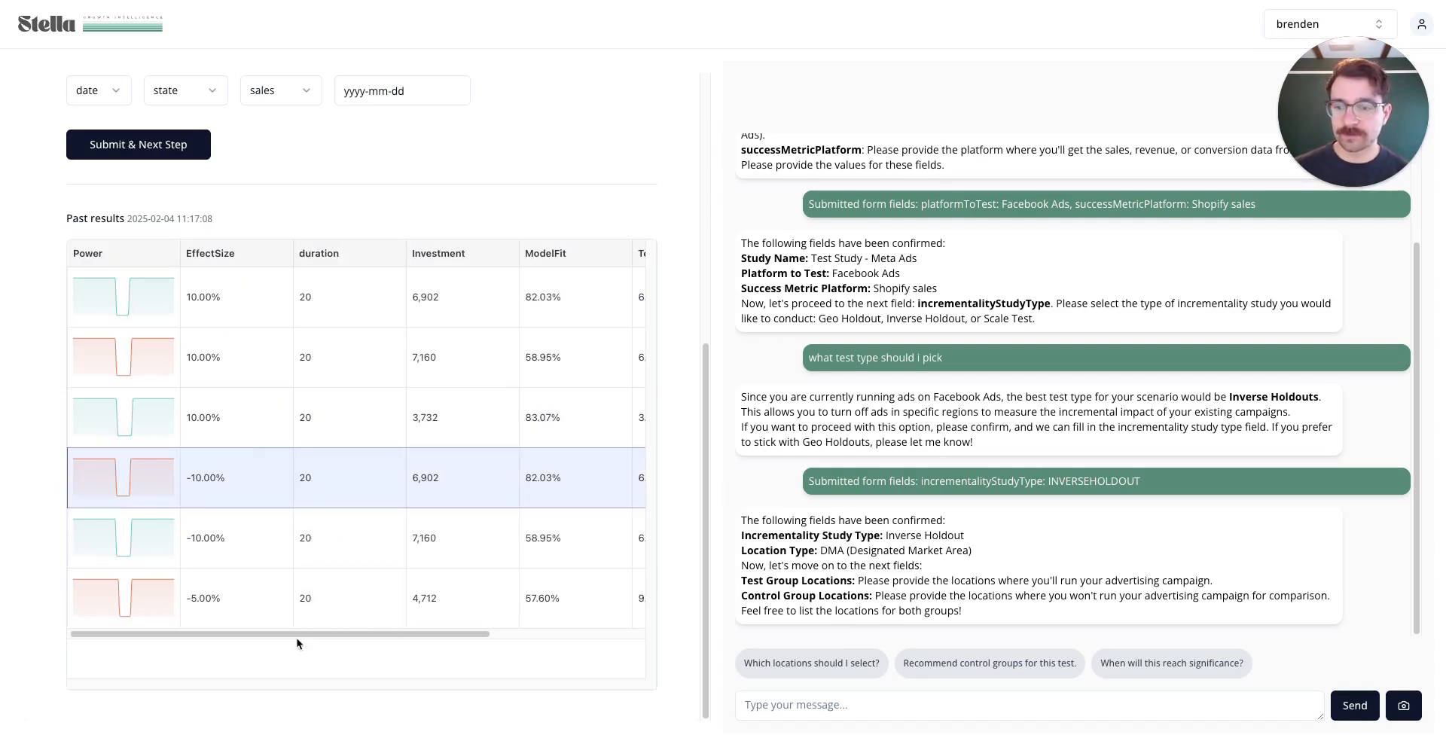
drag(300, 637, 155, 637)
drag(97, 598, 242, 620)
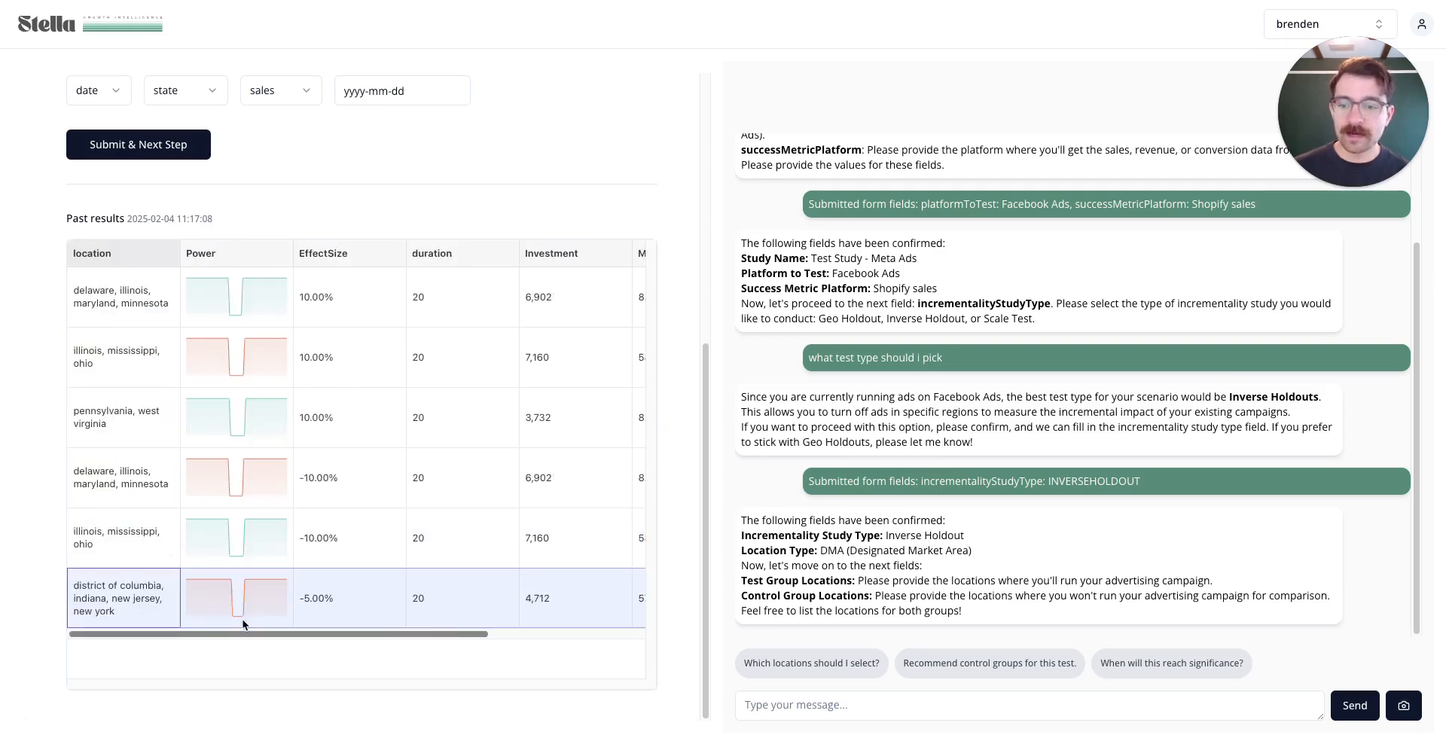
click(422, 549)
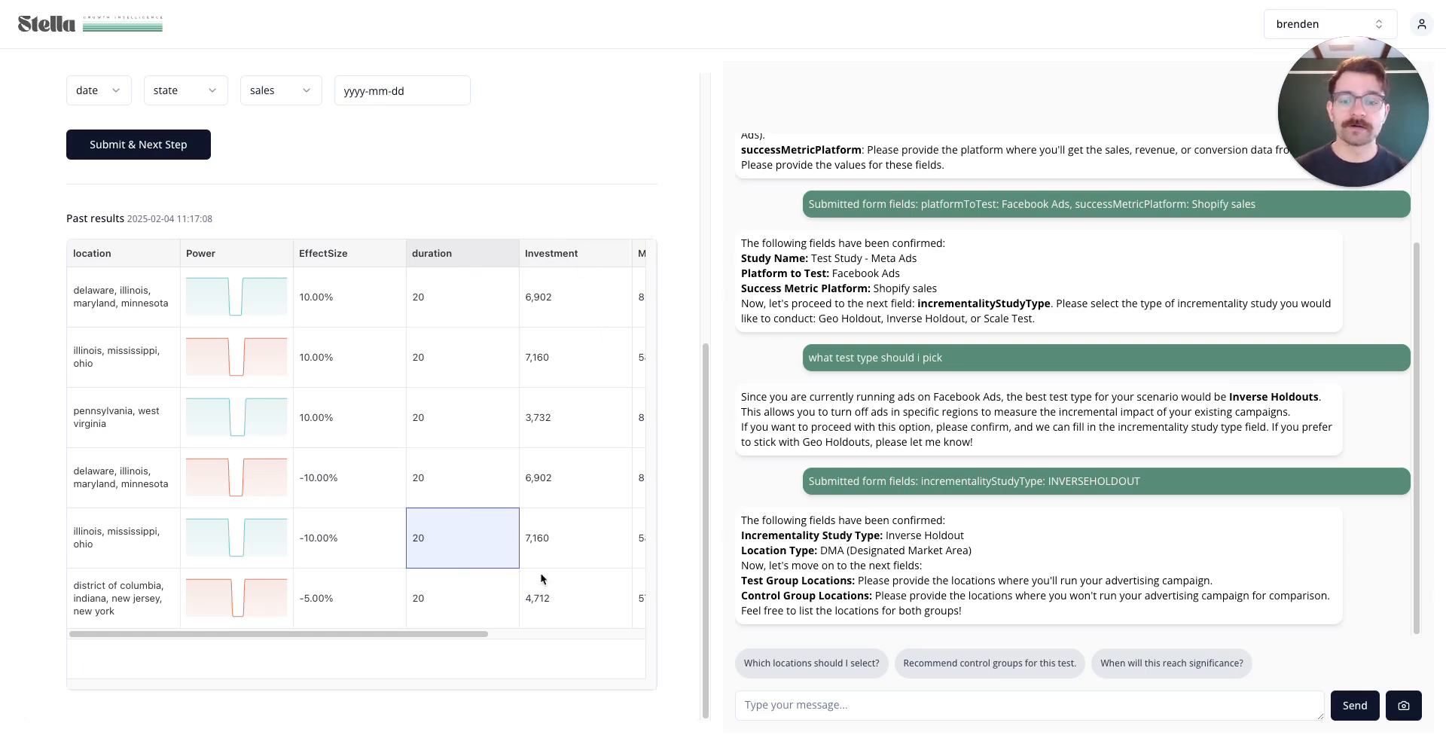
click(573, 481)
click(566, 559)
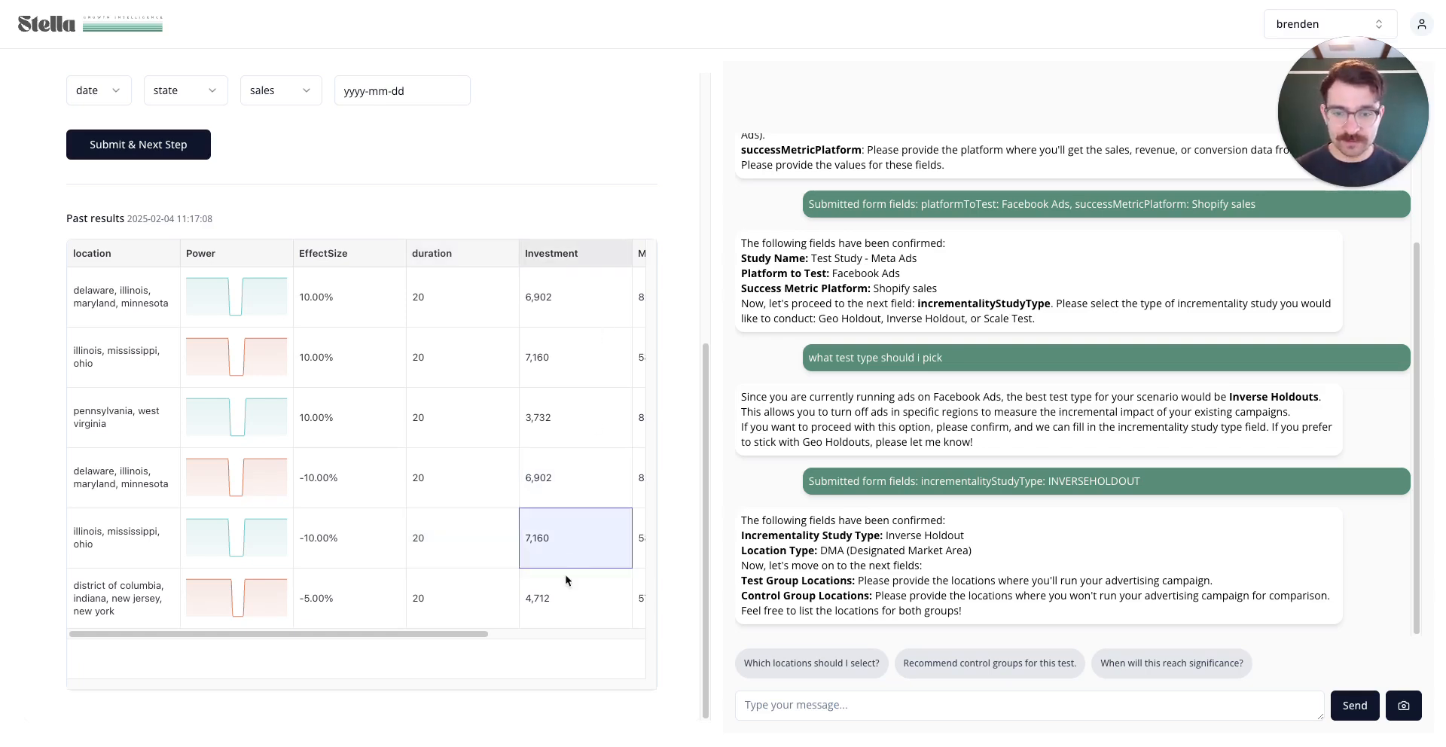
click(567, 601)
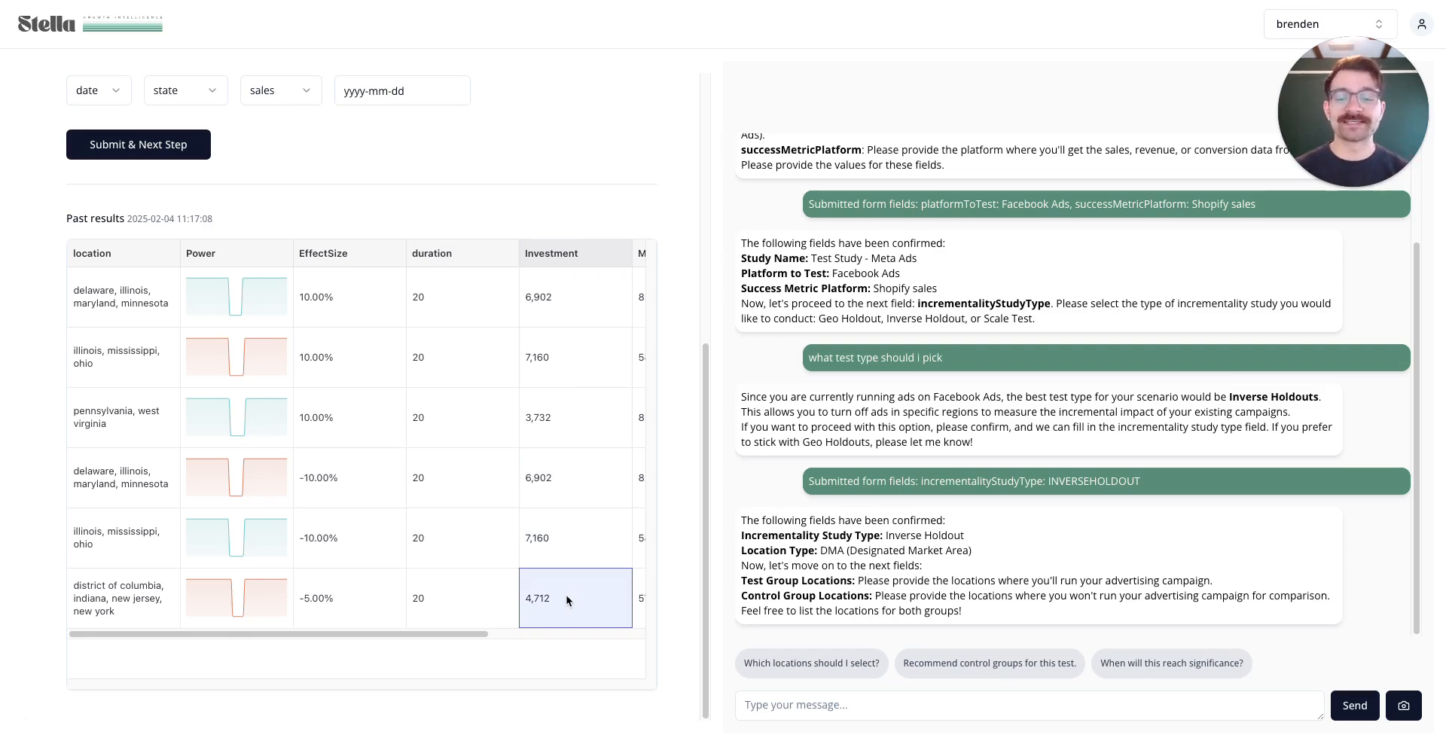
drag(479, 479, 431, 642)
scroll(430, 642, right, 2)
drag(462, 491, 467, 619)
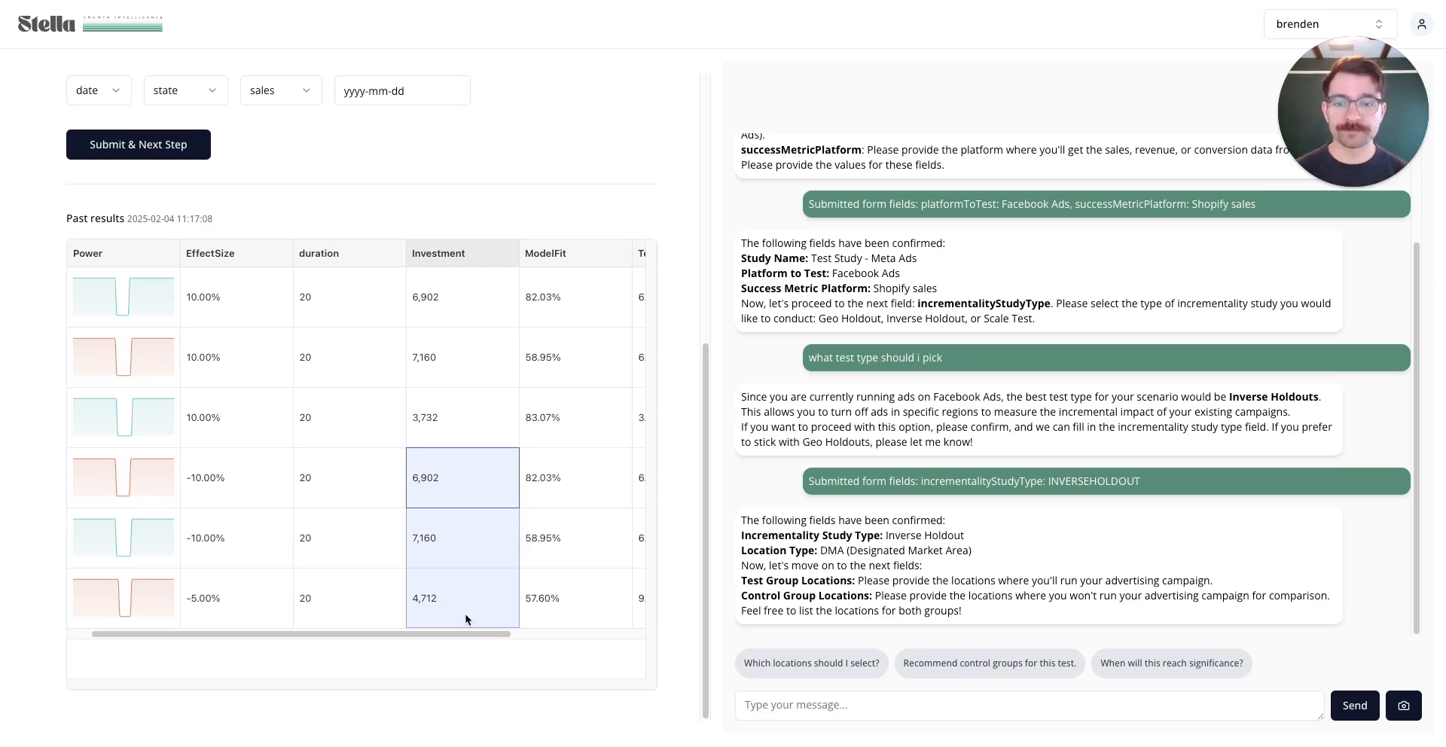
drag(569, 477, 554, 592)
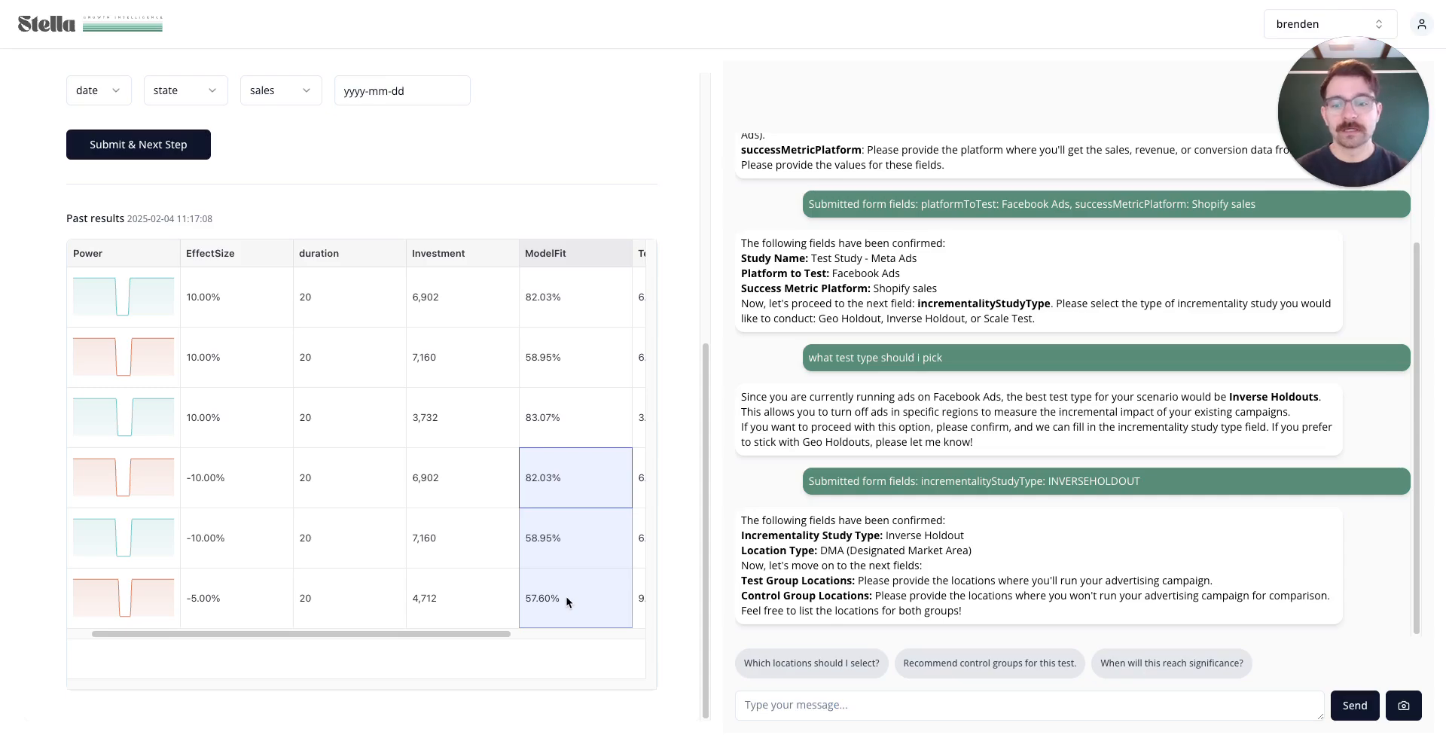
click(567, 475)
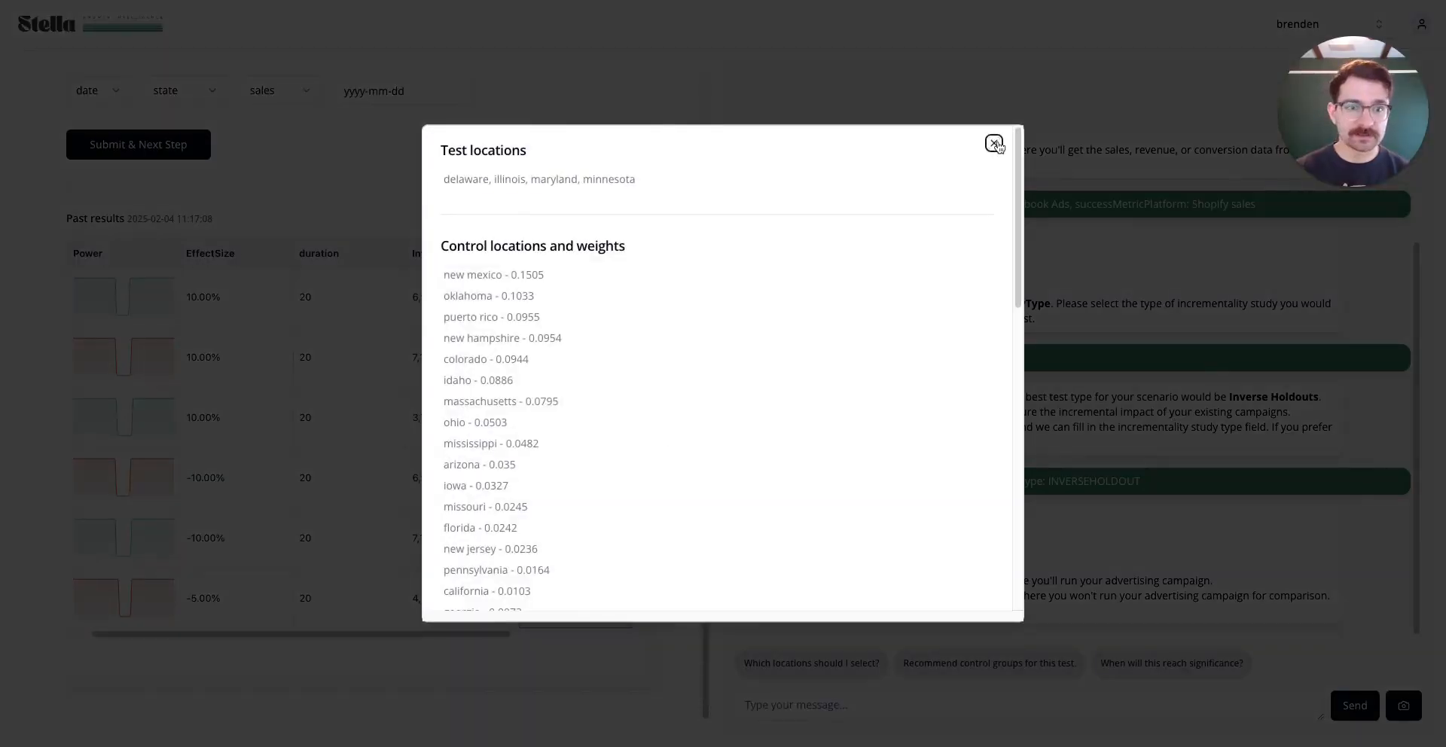
click(994, 143)
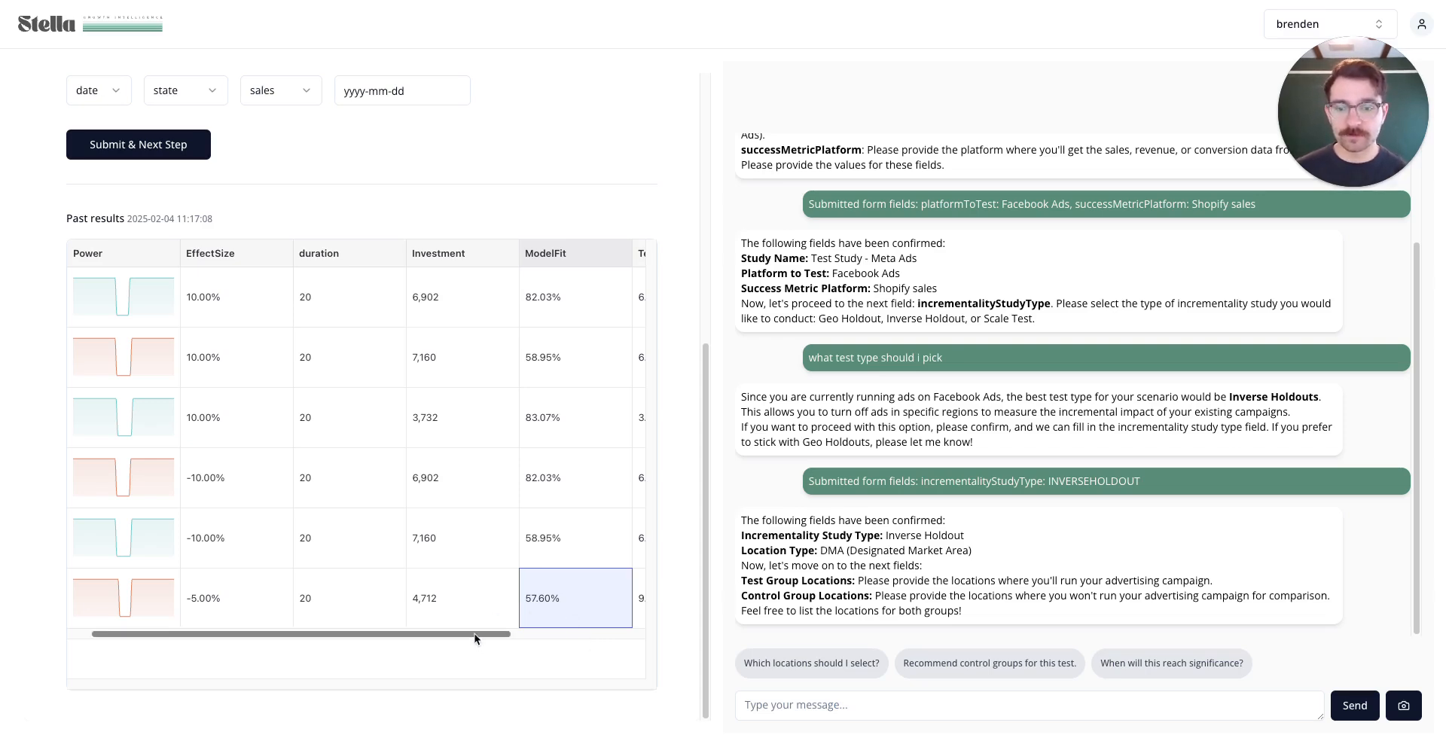
drag(477, 636, 231, 638)
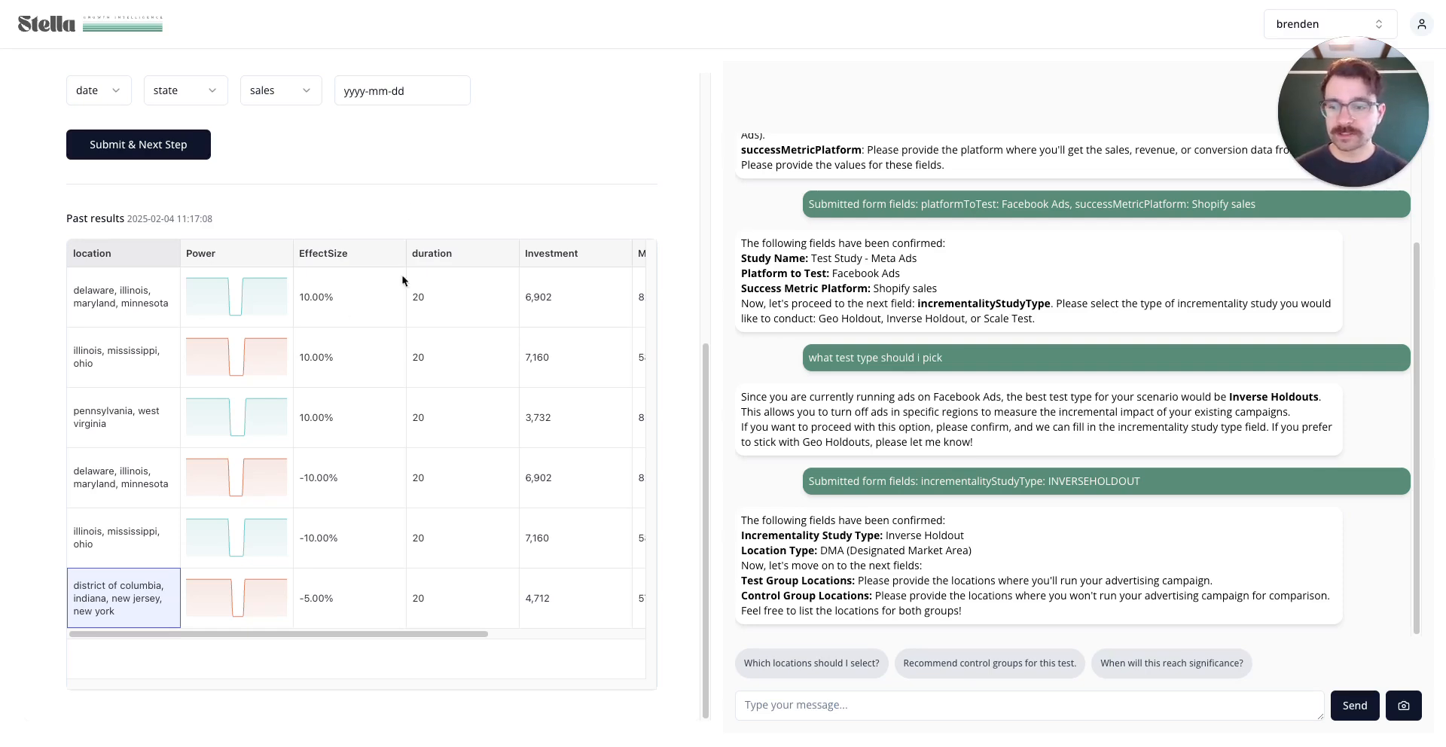
scroll(452, 192, up, 6)
Set location type to States and add District of Columbia, Indiana, New Jersey and New York as test locations
click(216, 82)
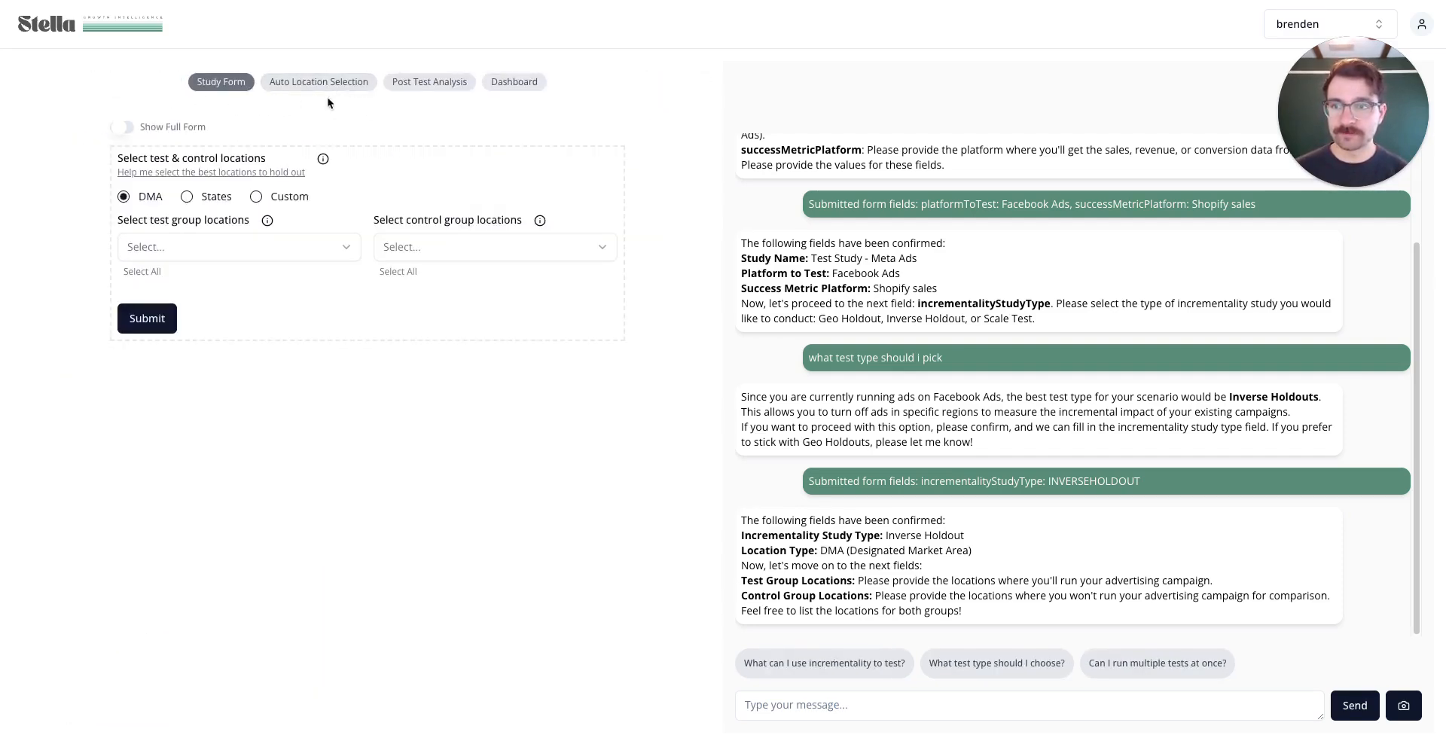
click(187, 197)
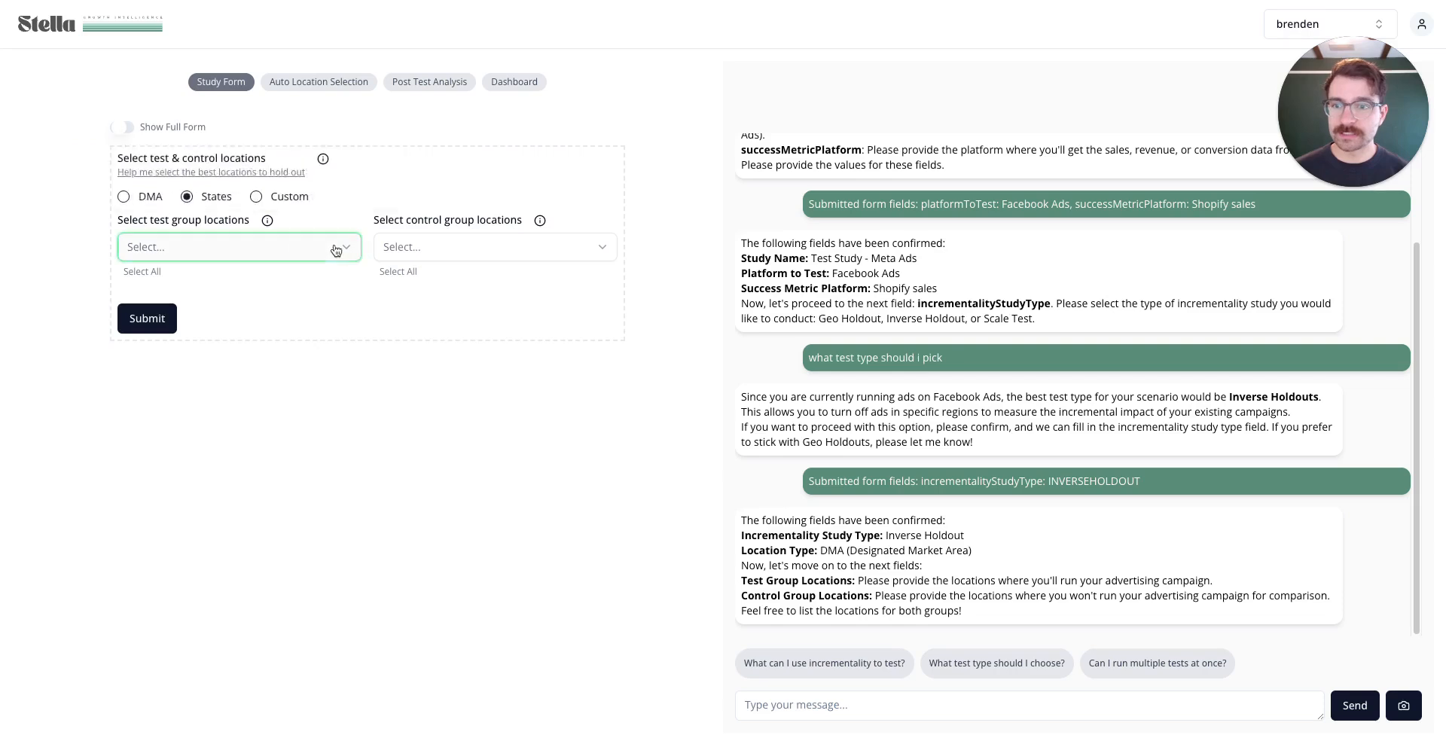
click(249, 247)
text(dis)
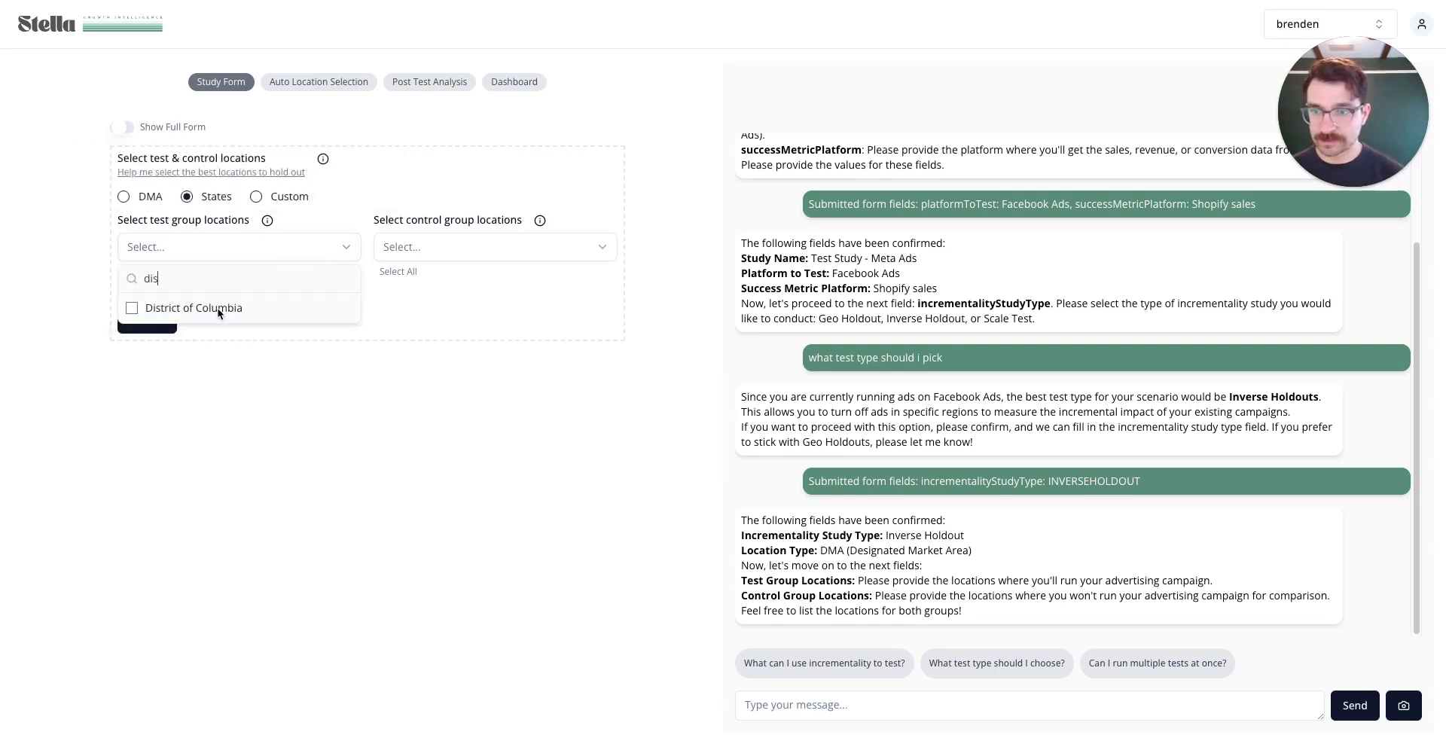
click(220, 311)
text(ind)
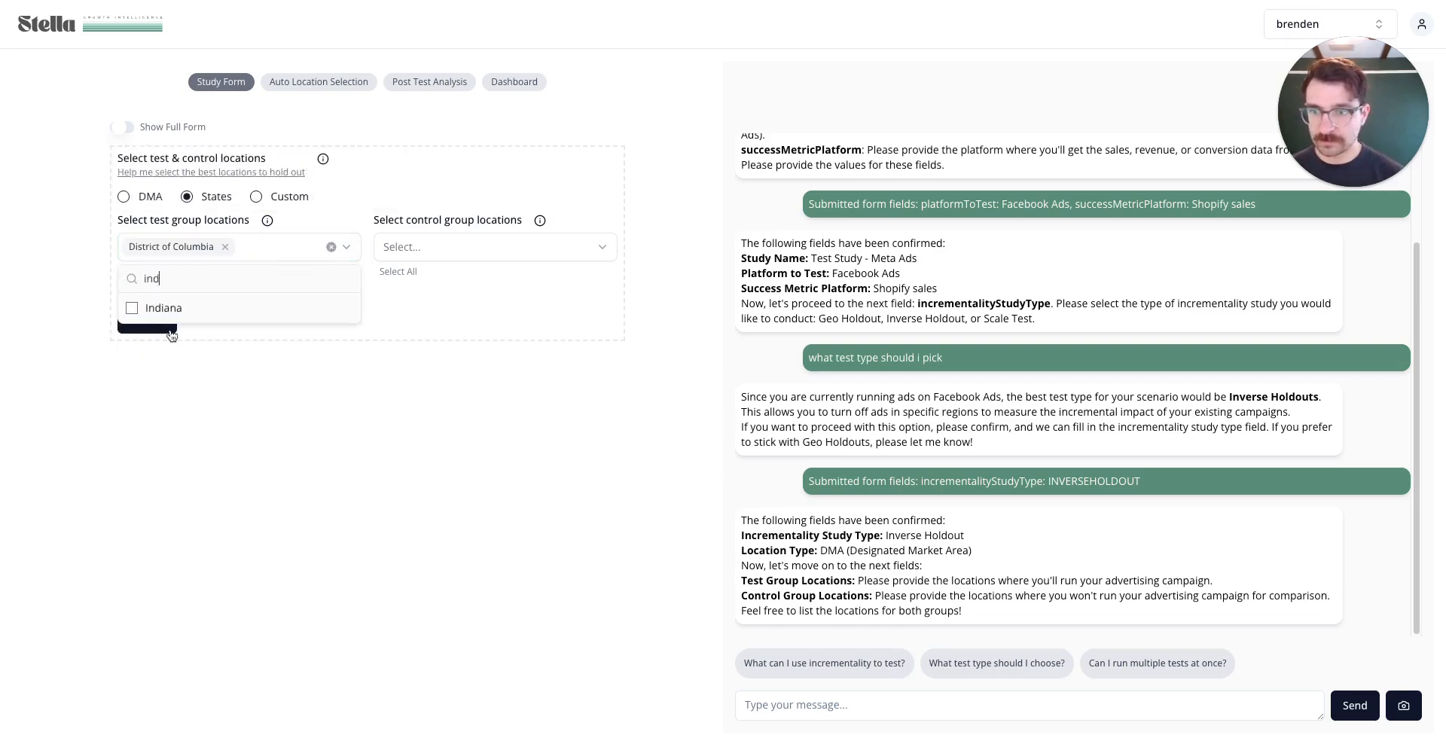
key(Return)
text(new)
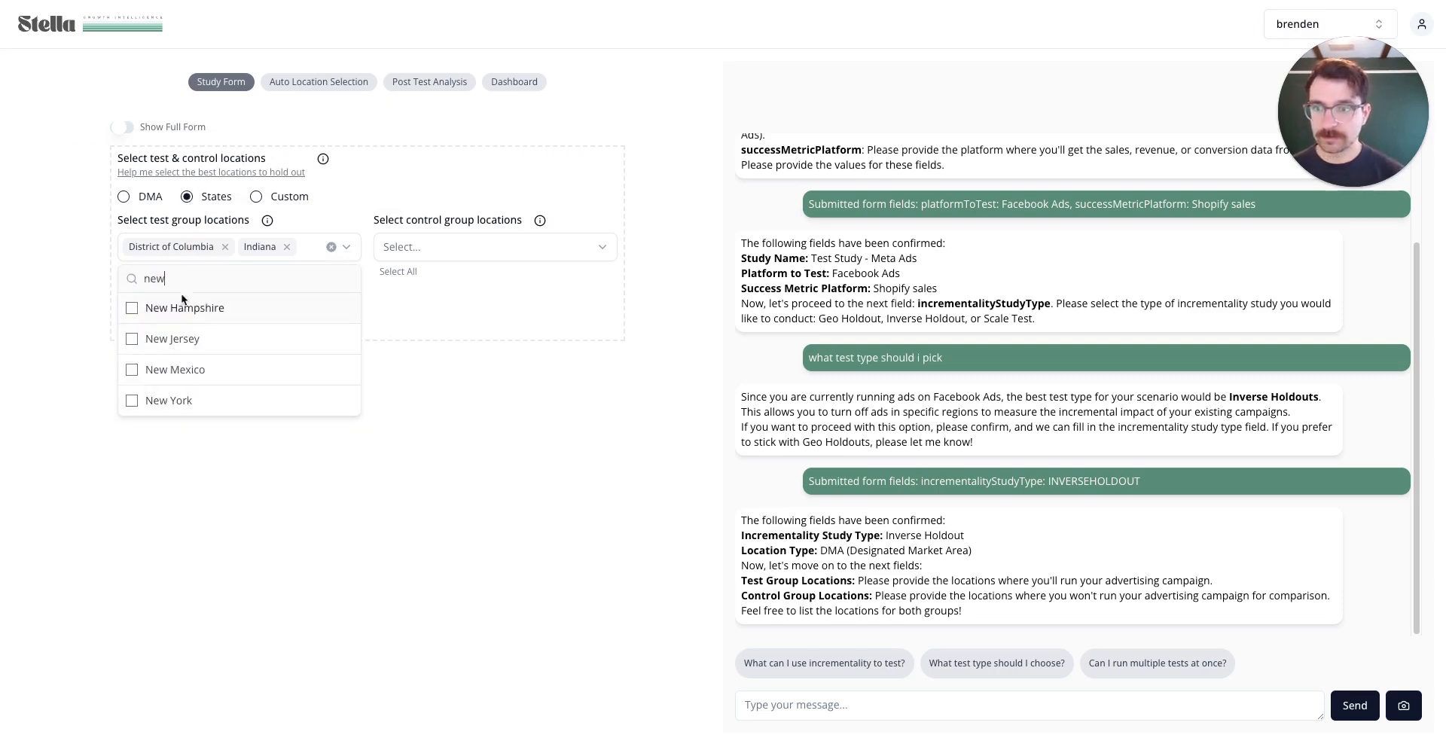
click(213, 343)
click(181, 401)
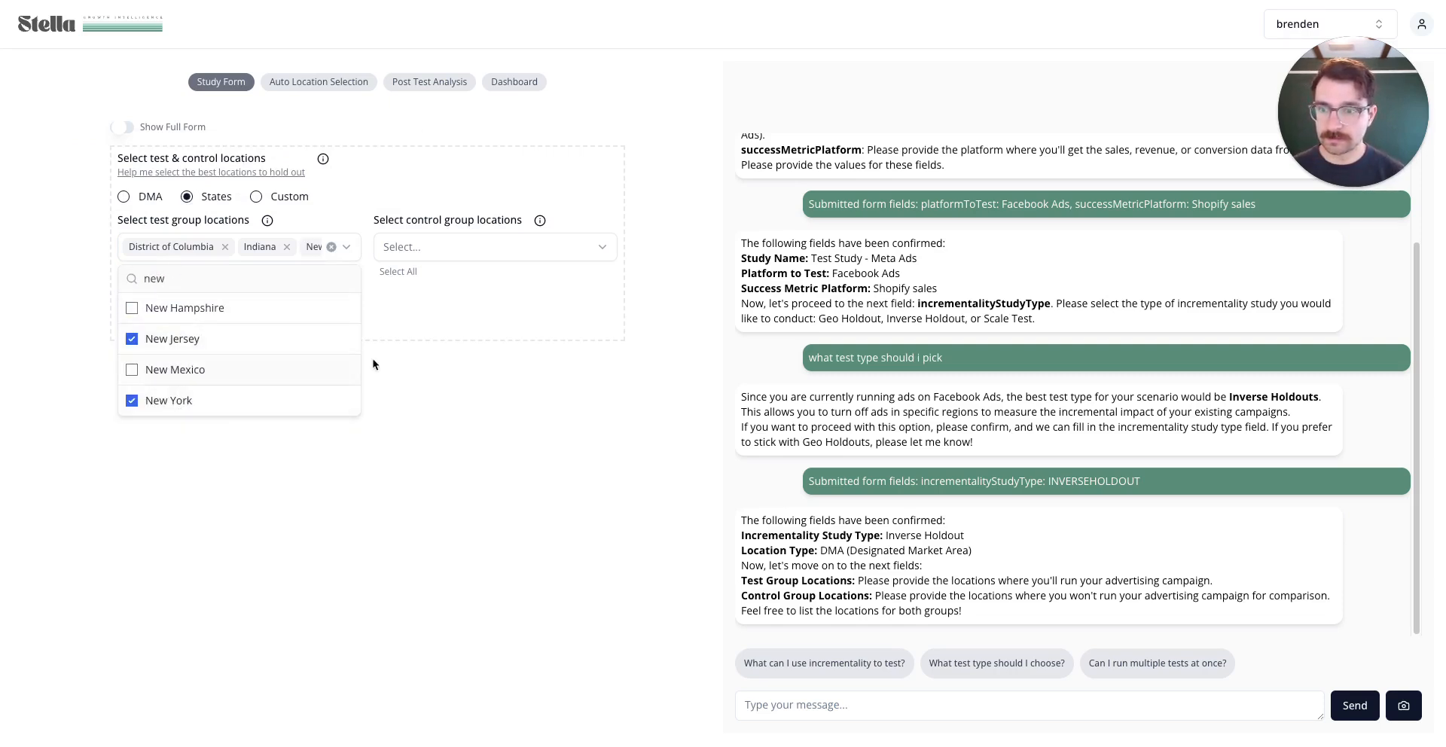
Put all remaining states in the control group and submit the locations
click(414, 302)
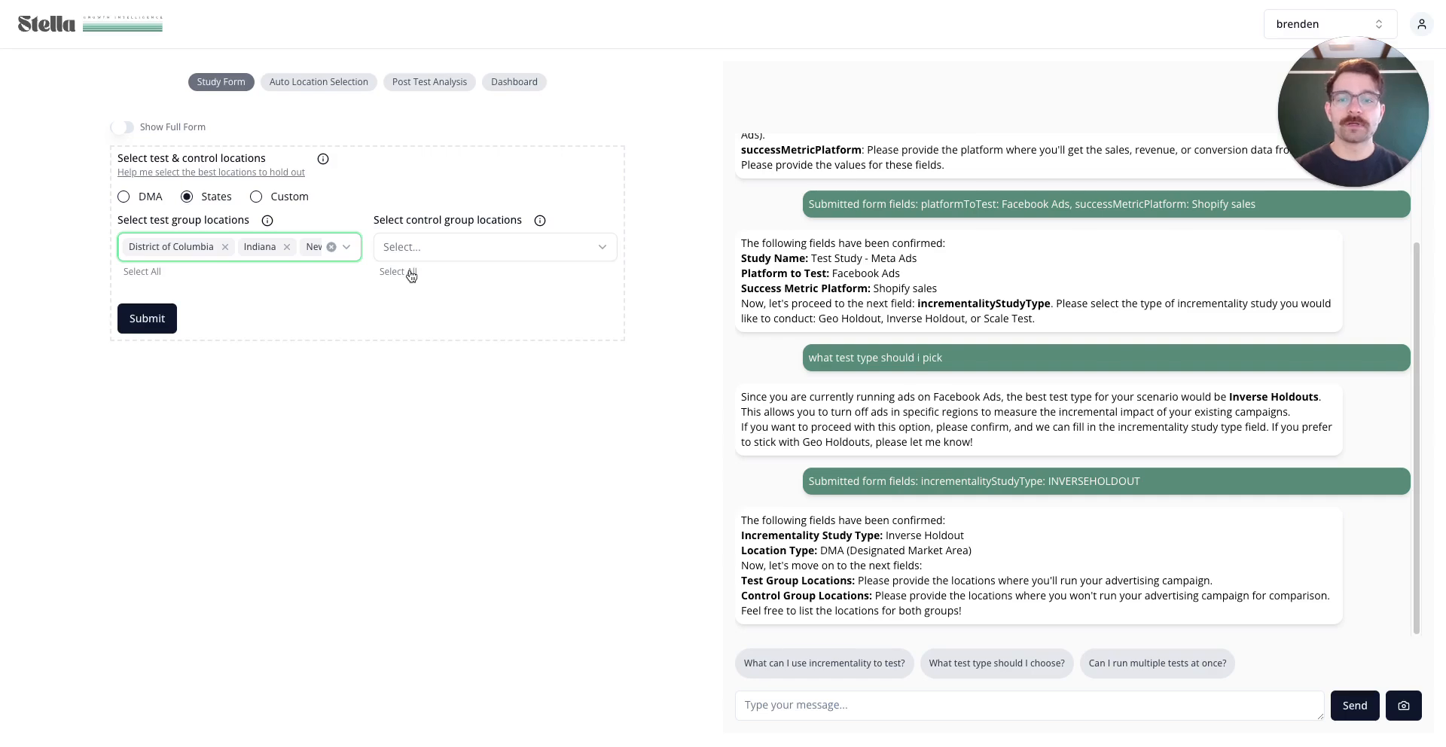
click(411, 273)
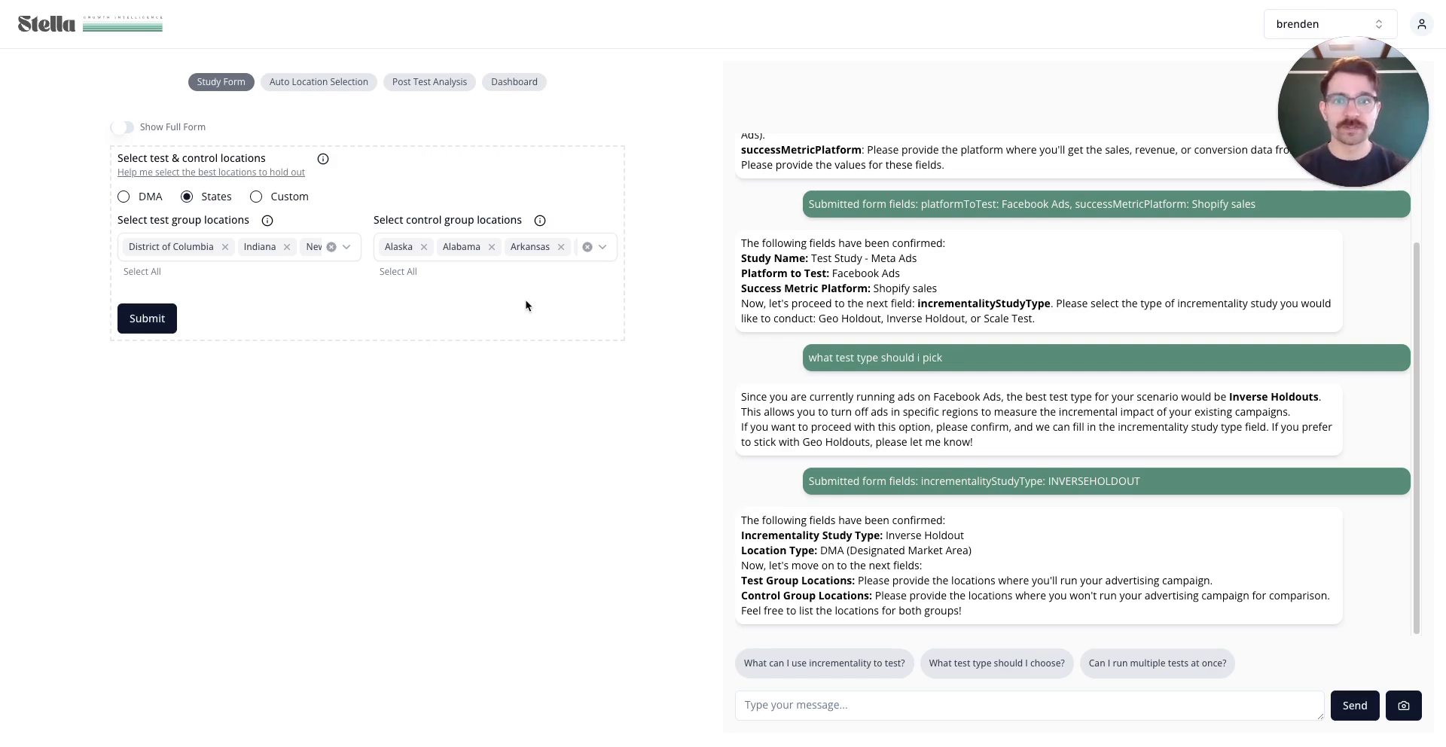
click(148, 319)
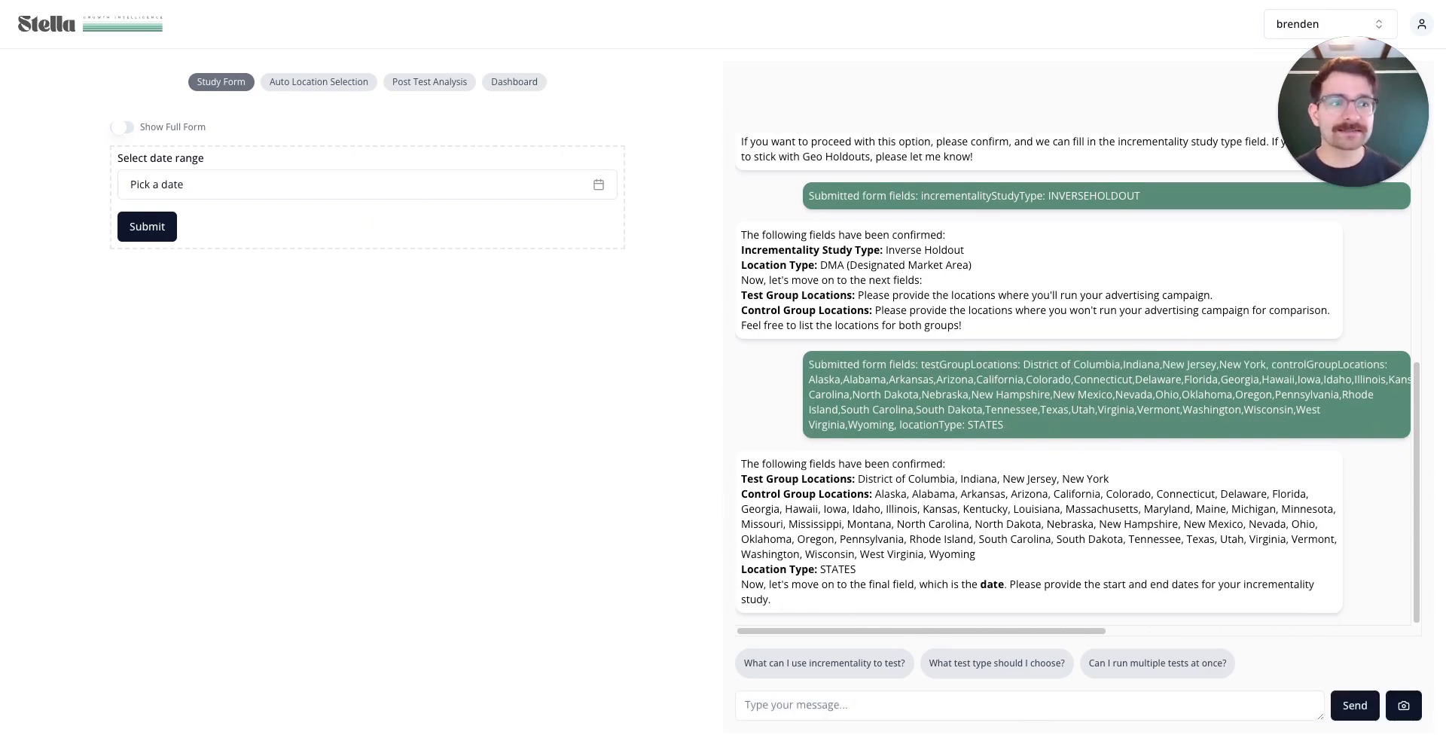
Check the sheet's test dates, then submit a date range of October 20 to November 10, 2024
click(358, 1)
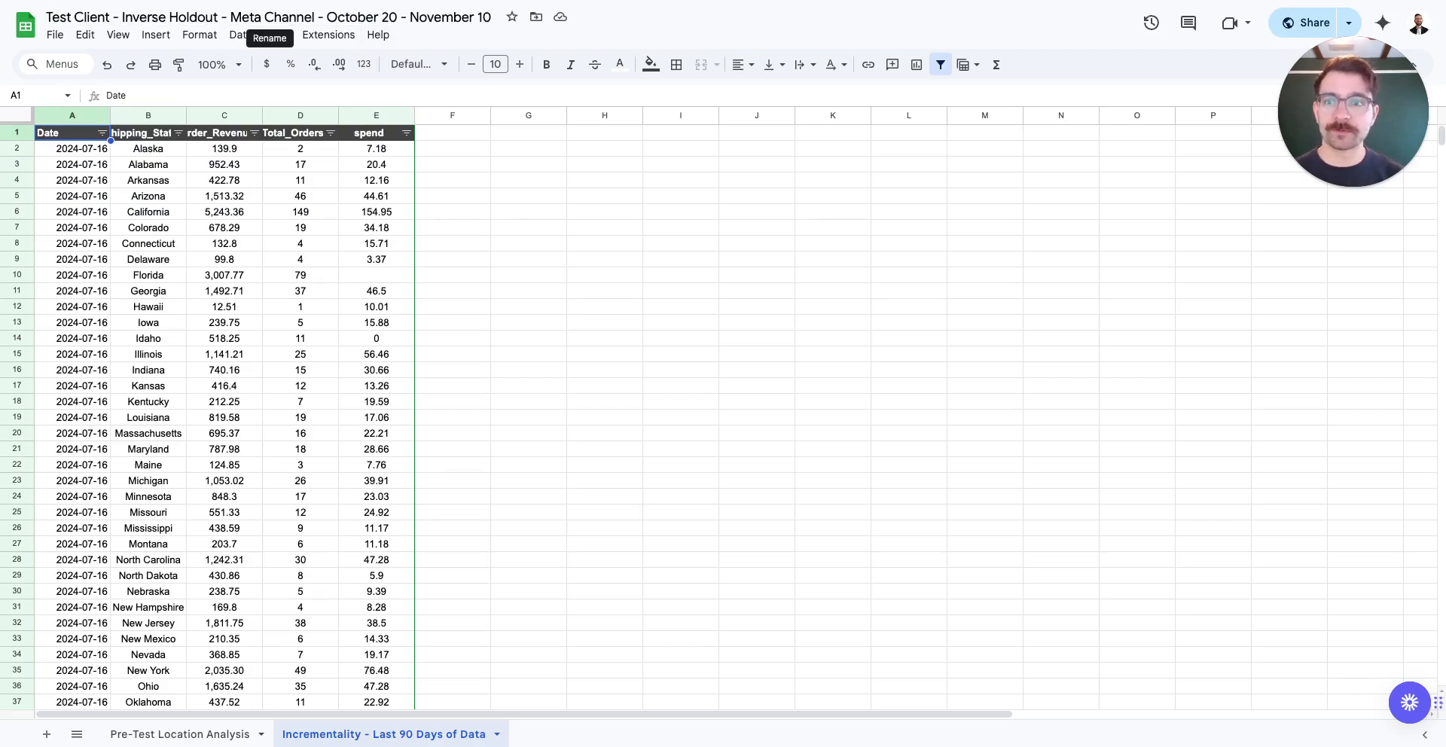
click(245, 8)
click(339, 195)
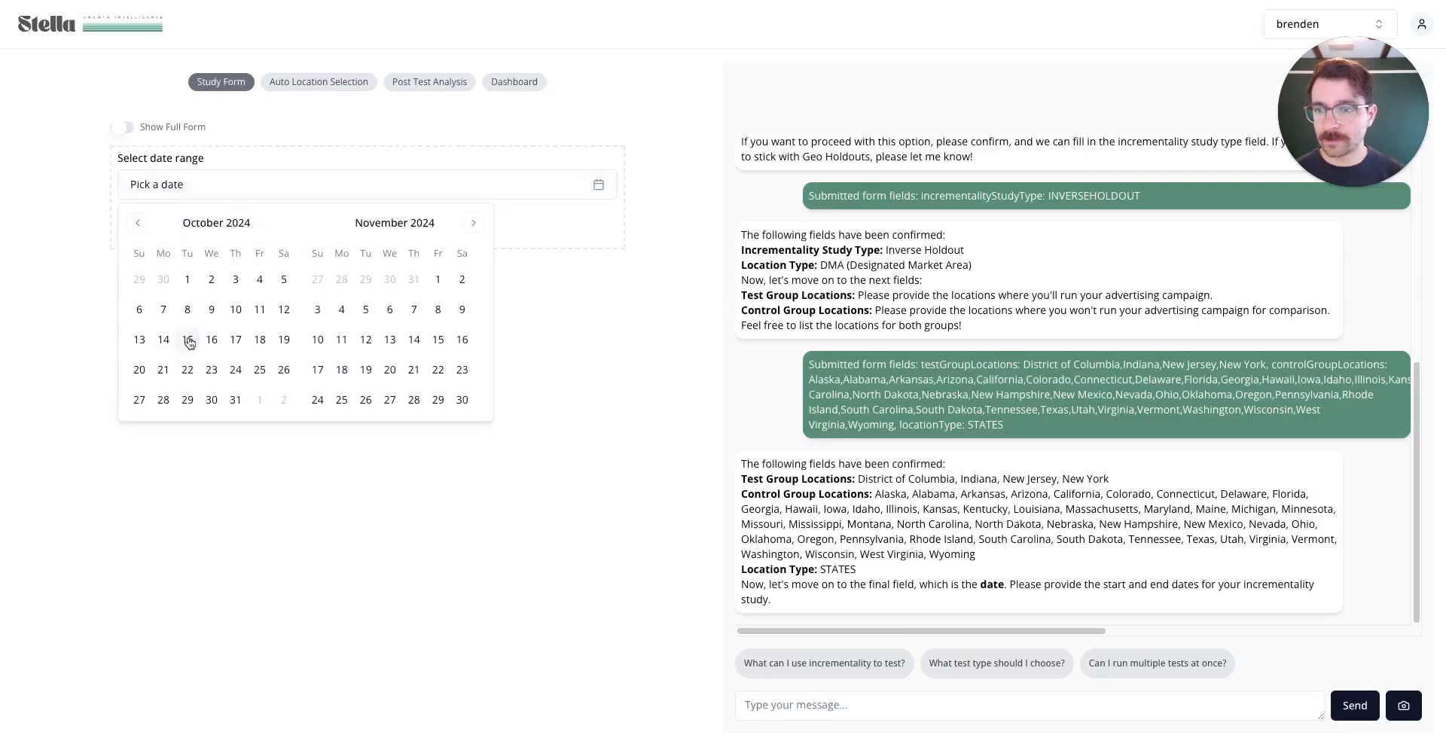
click(139, 370)
click(318, 343)
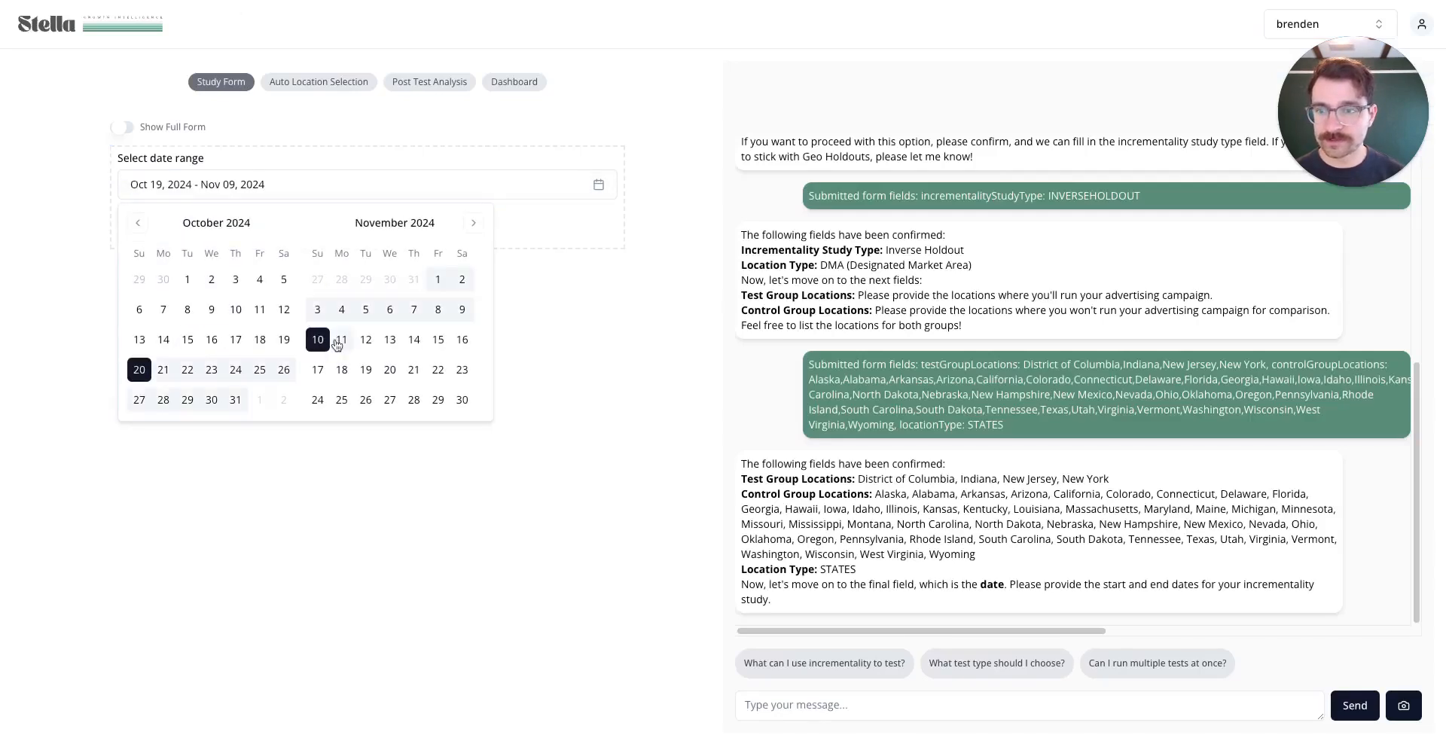
click(572, 336)
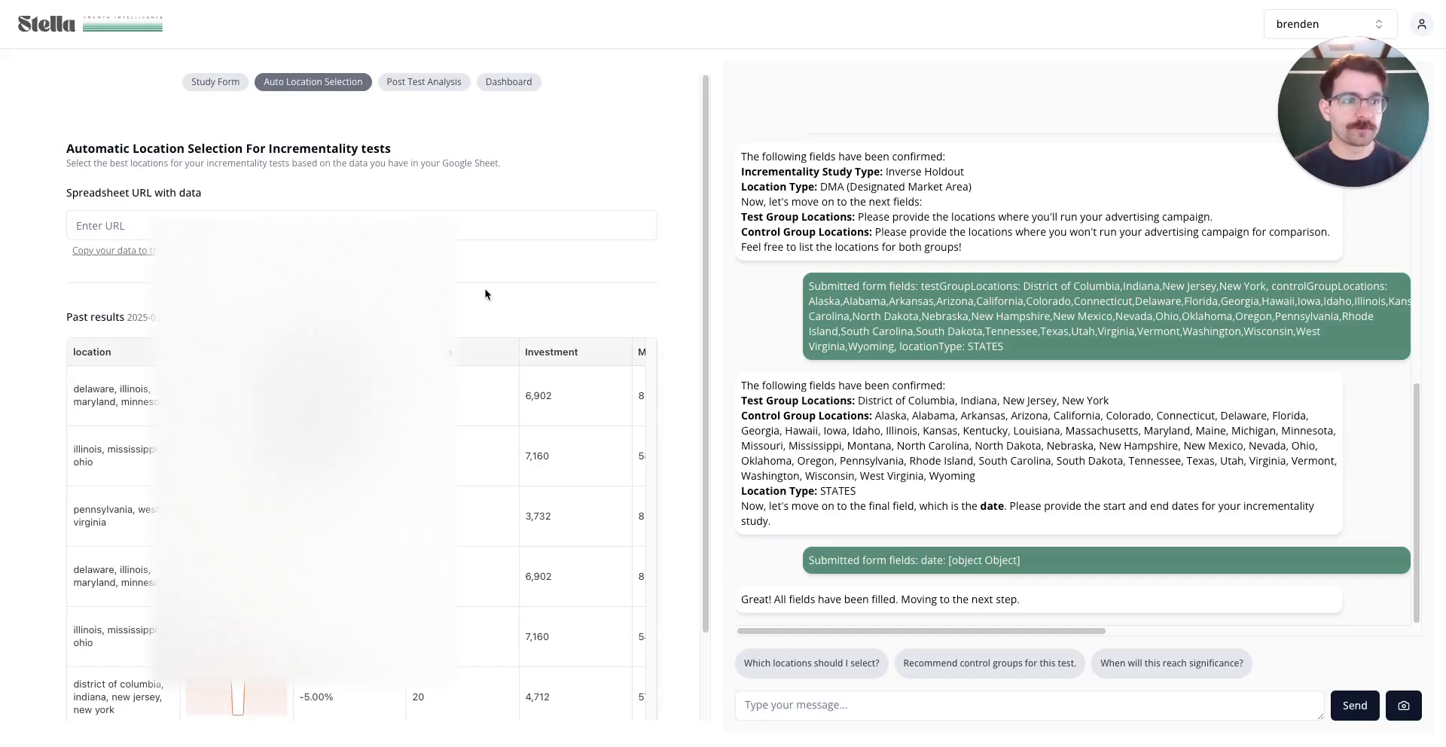
Switch to the Meta Ads Manager Campaigns list
click(223, 2)
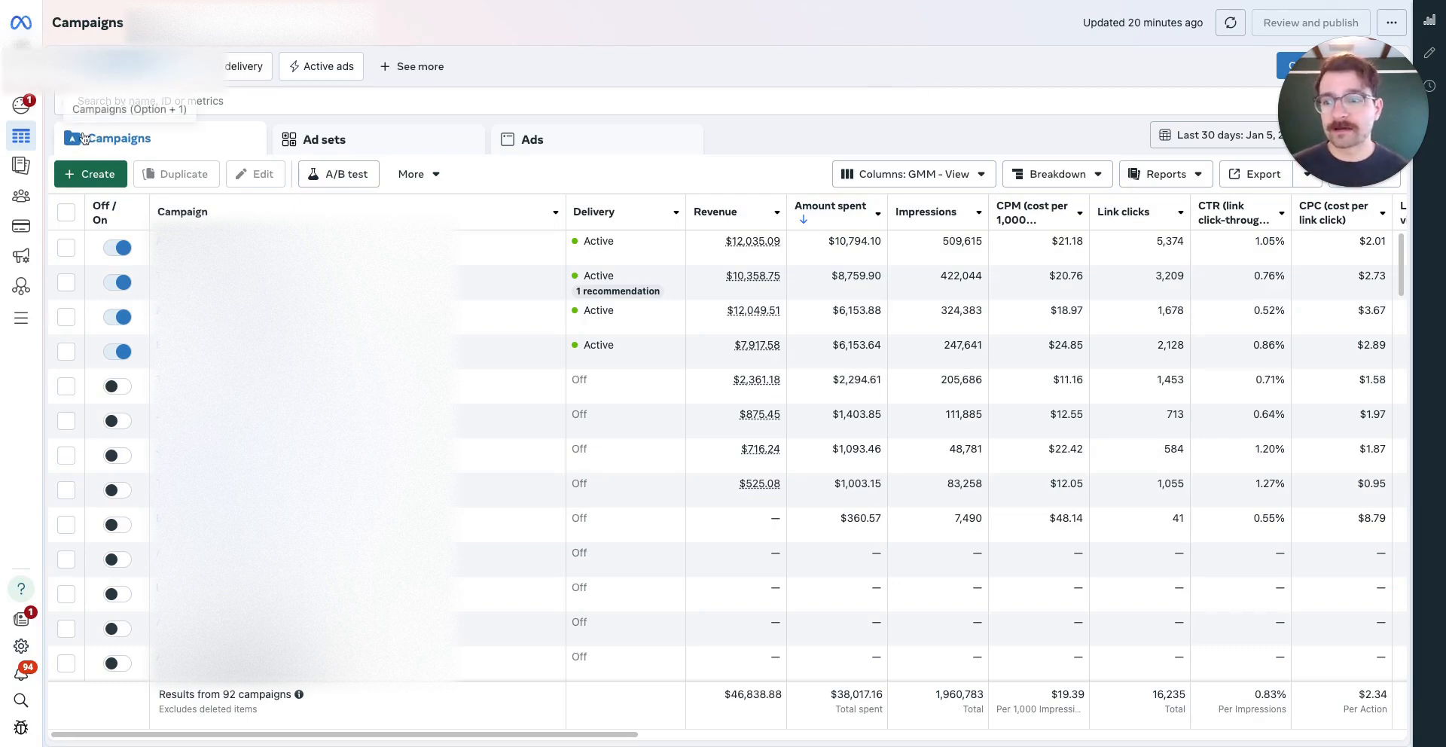
Edit Audience controls under All tools > Advertising settings > Account controls
click(27, 321)
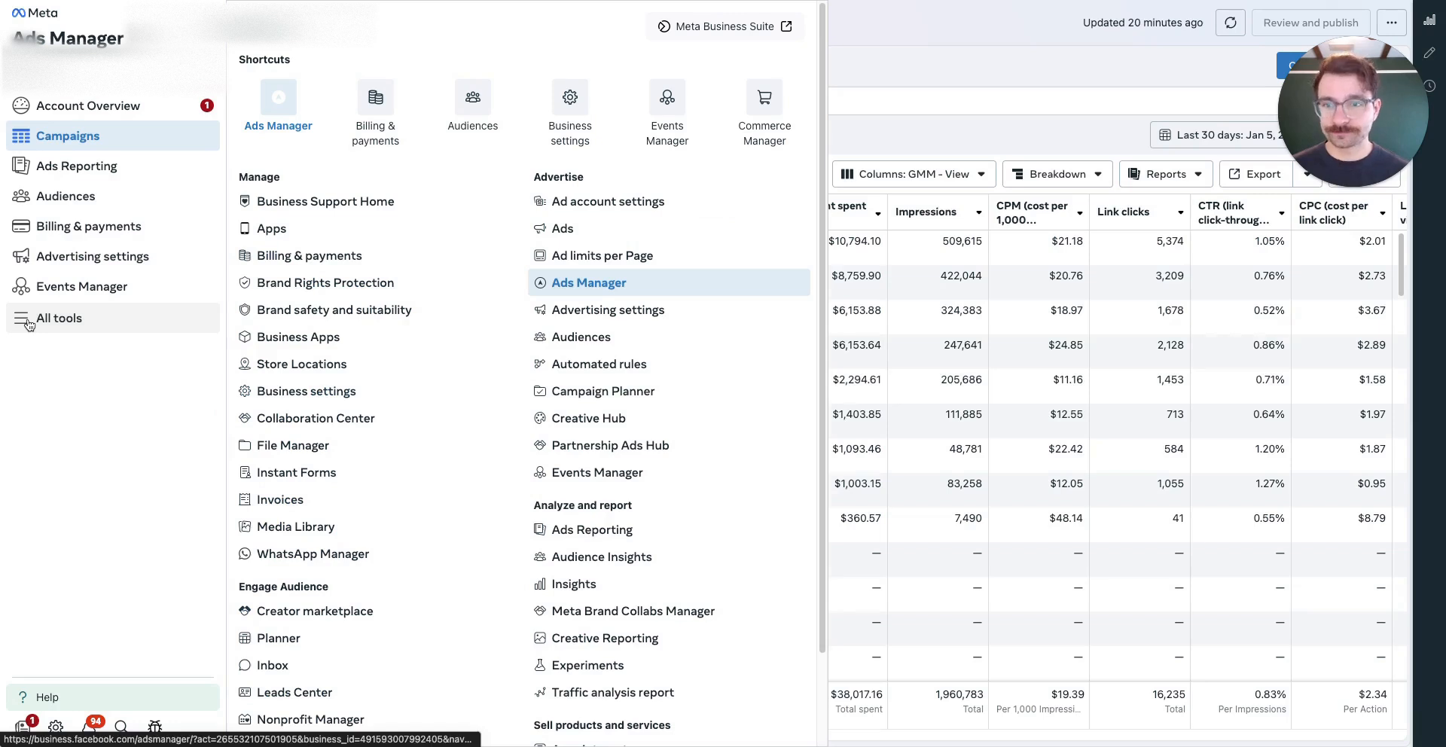
click(653, 315)
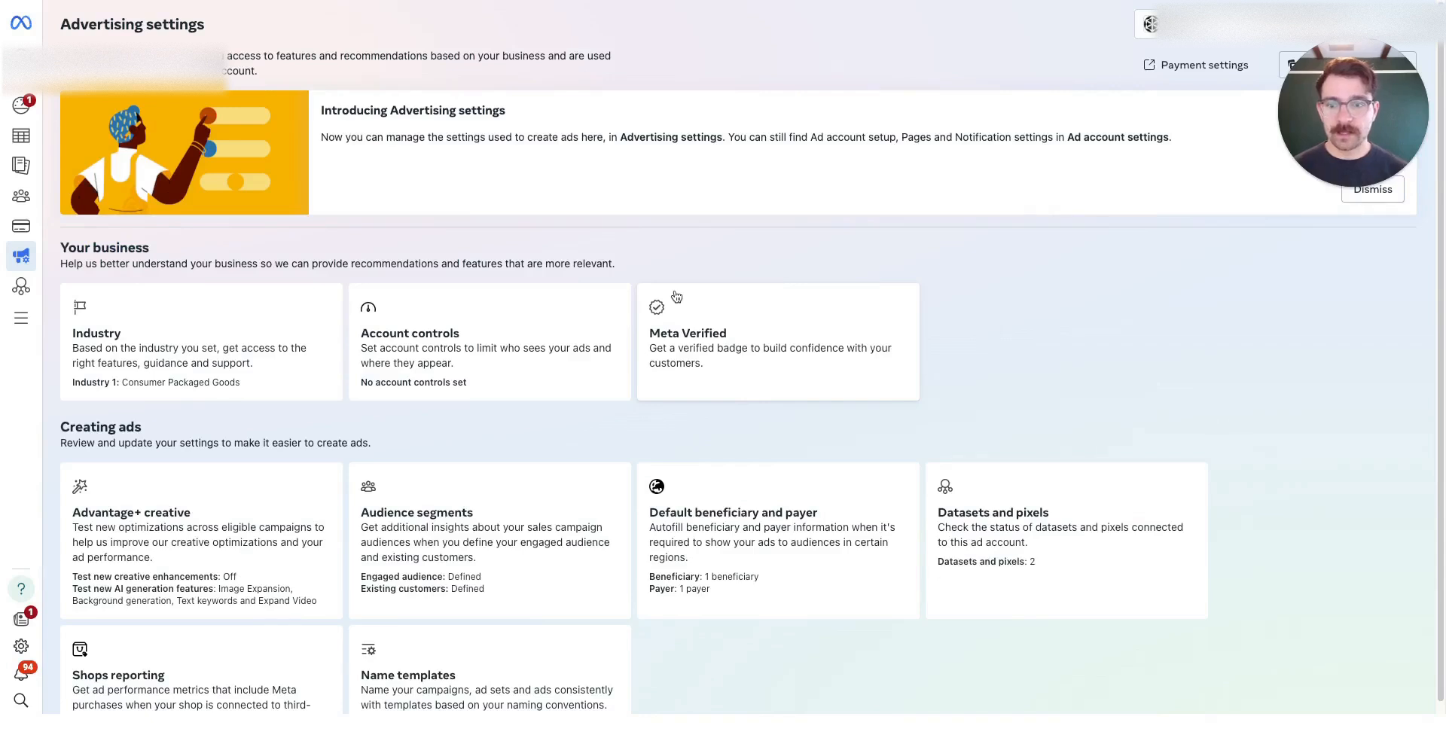
click(458, 339)
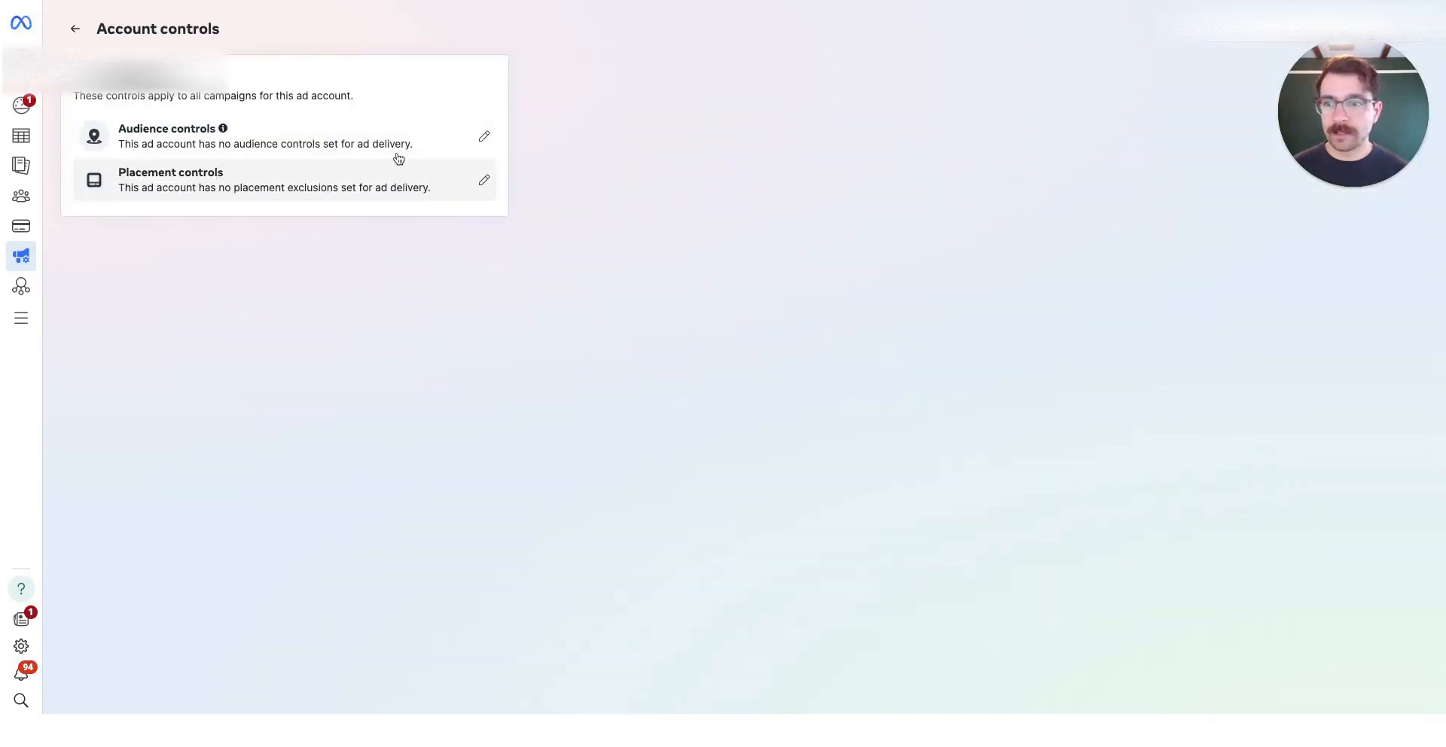
click(484, 138)
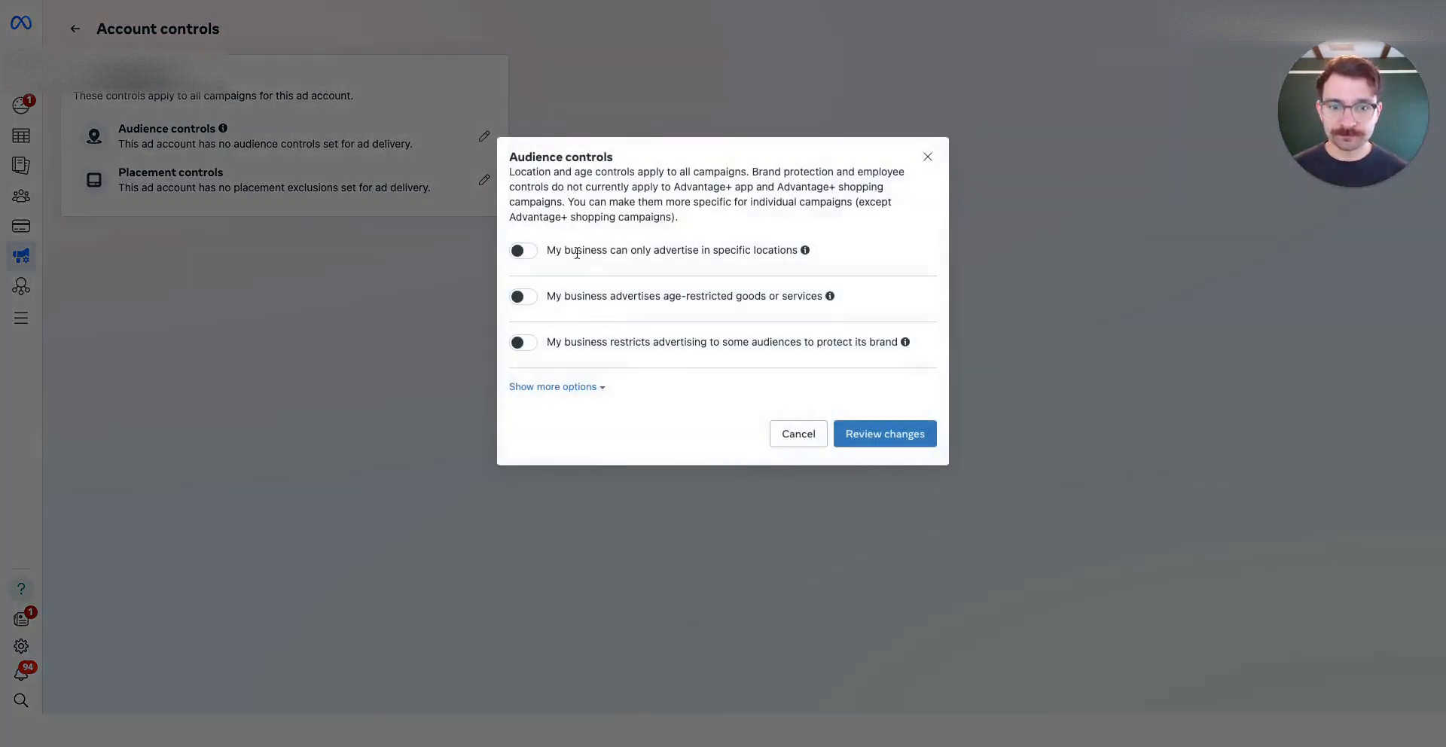
Turn on location limits and exclude New York and New Jersey from ad delivery
click(522, 252)
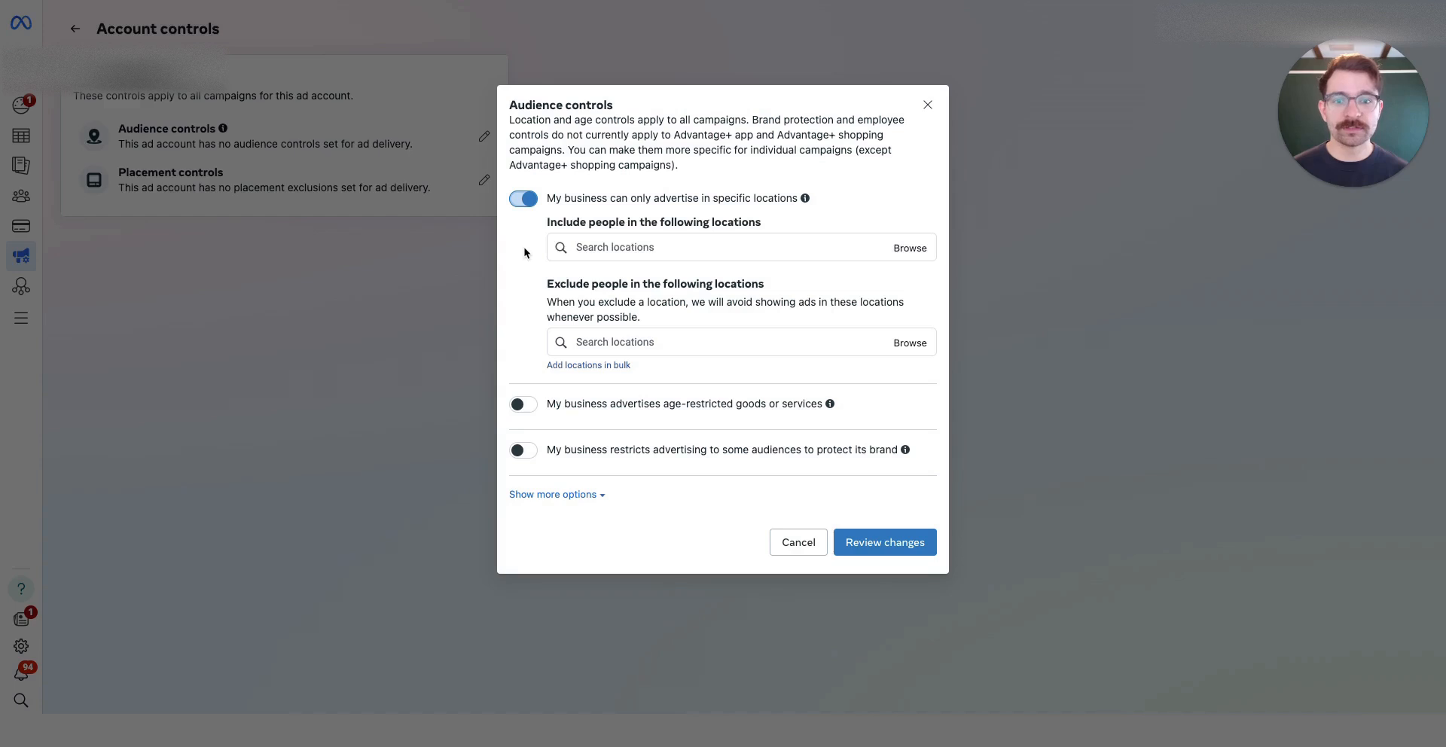
click(659, 342)
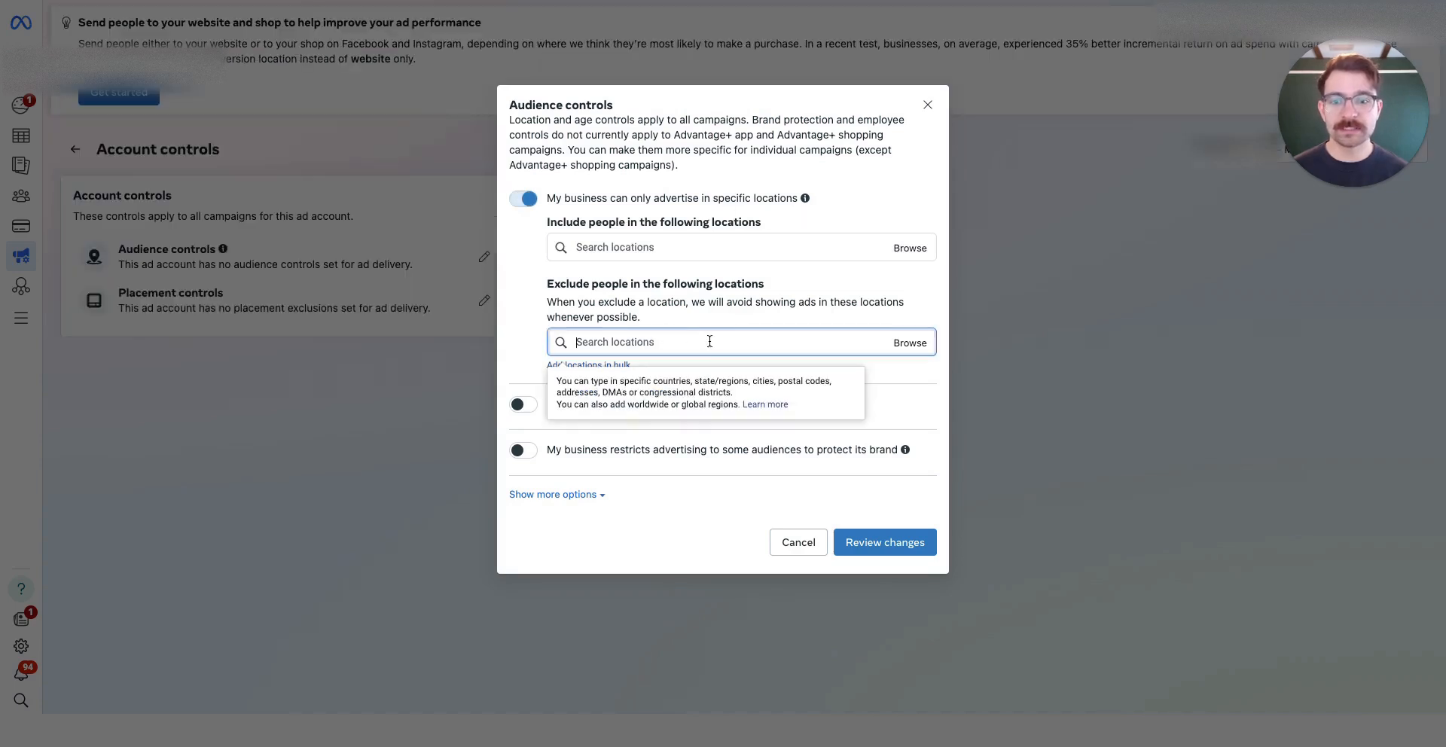
text(new)
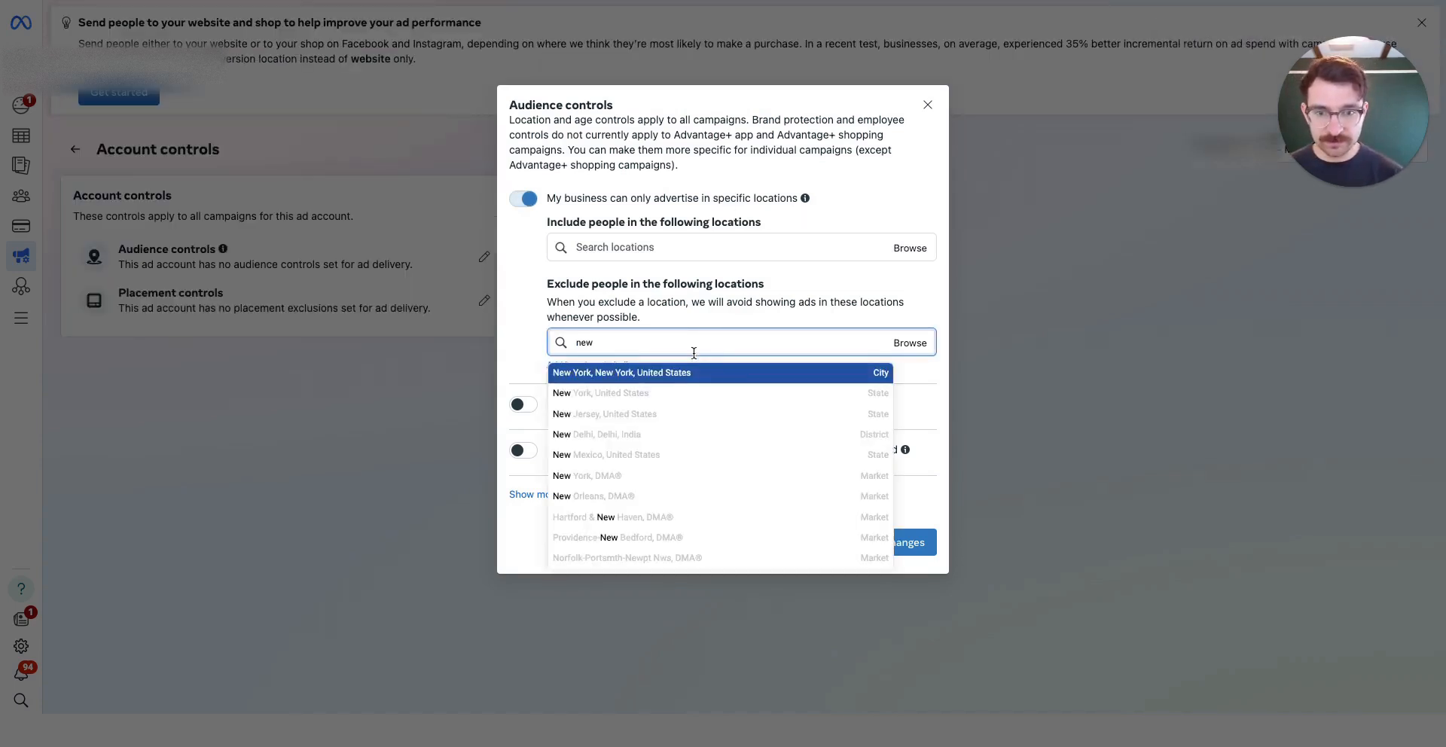
click(693, 375)
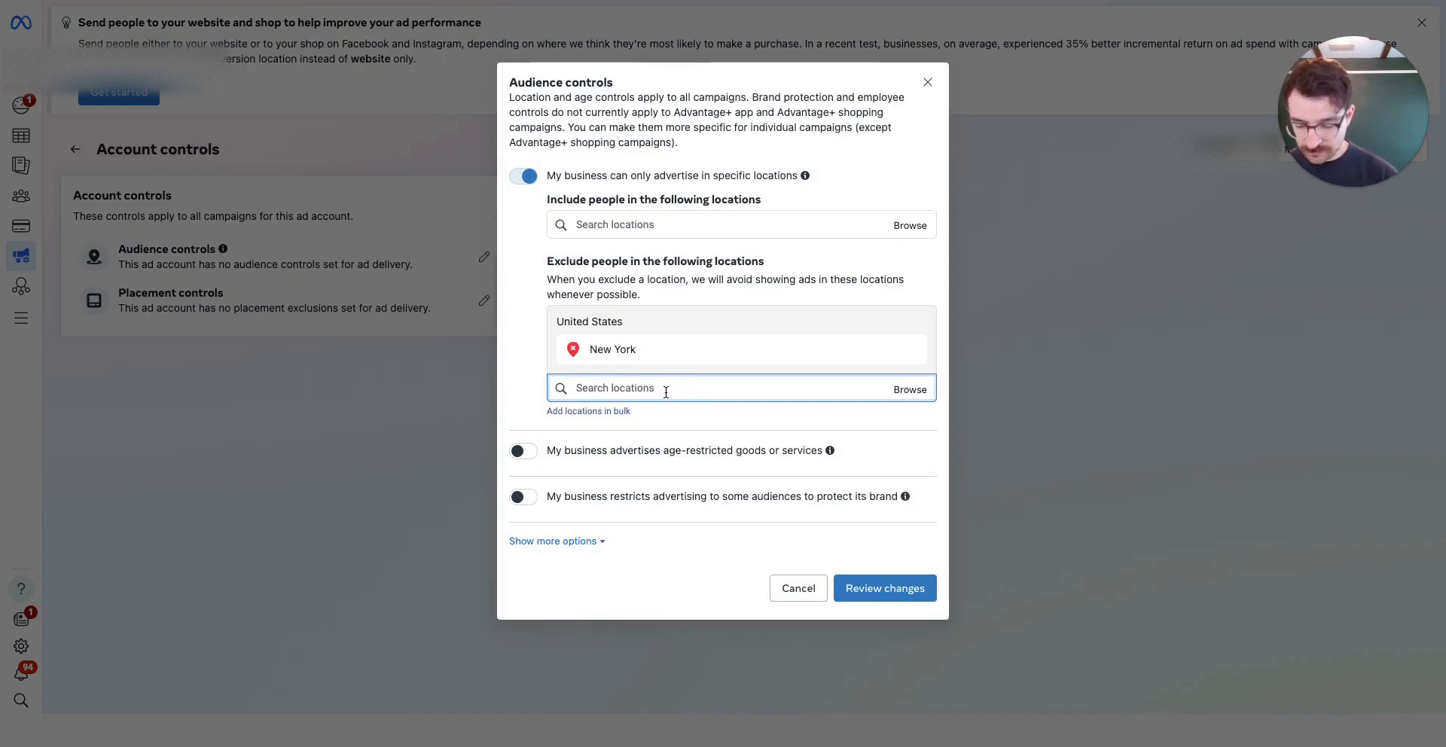
text(new j)
click(666, 436)
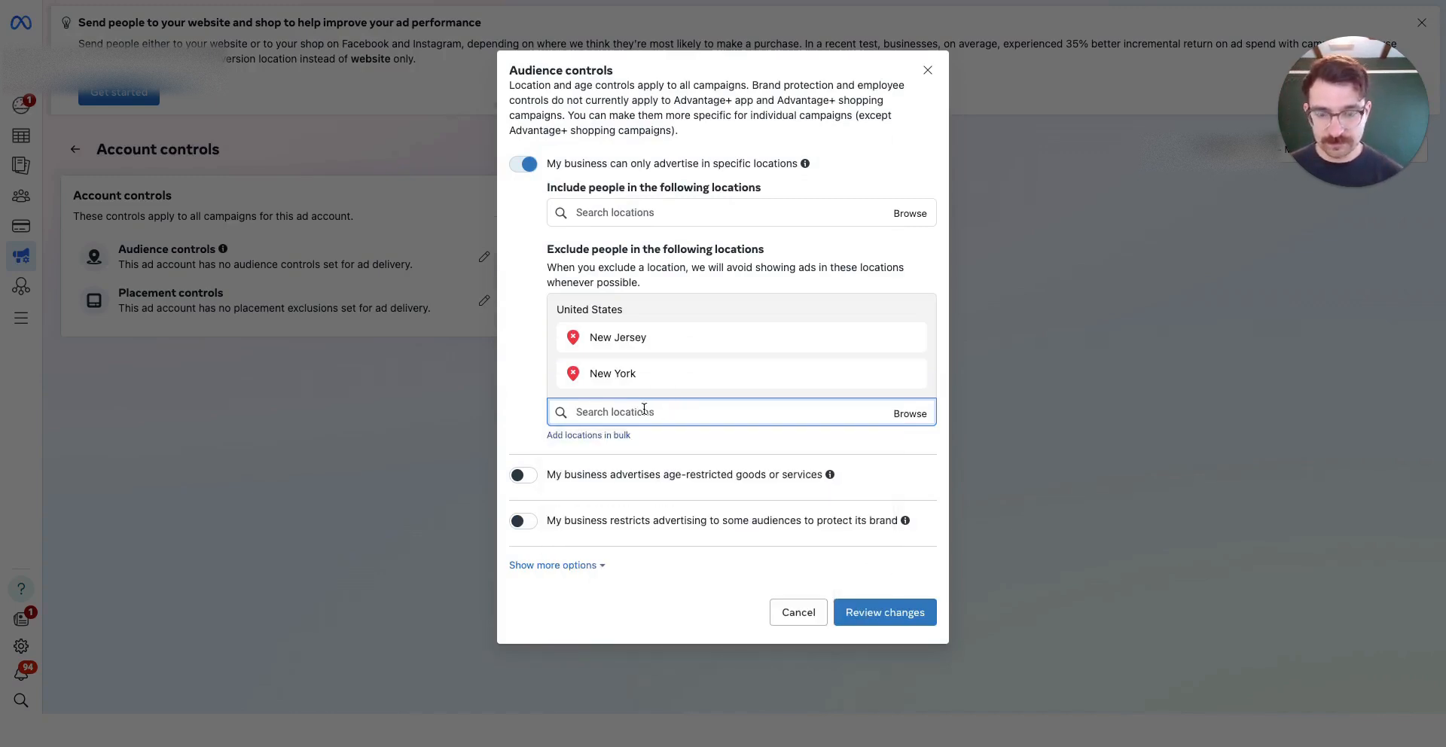
Exclude Indiana as well, then search locations for 'dc'
text(ind)
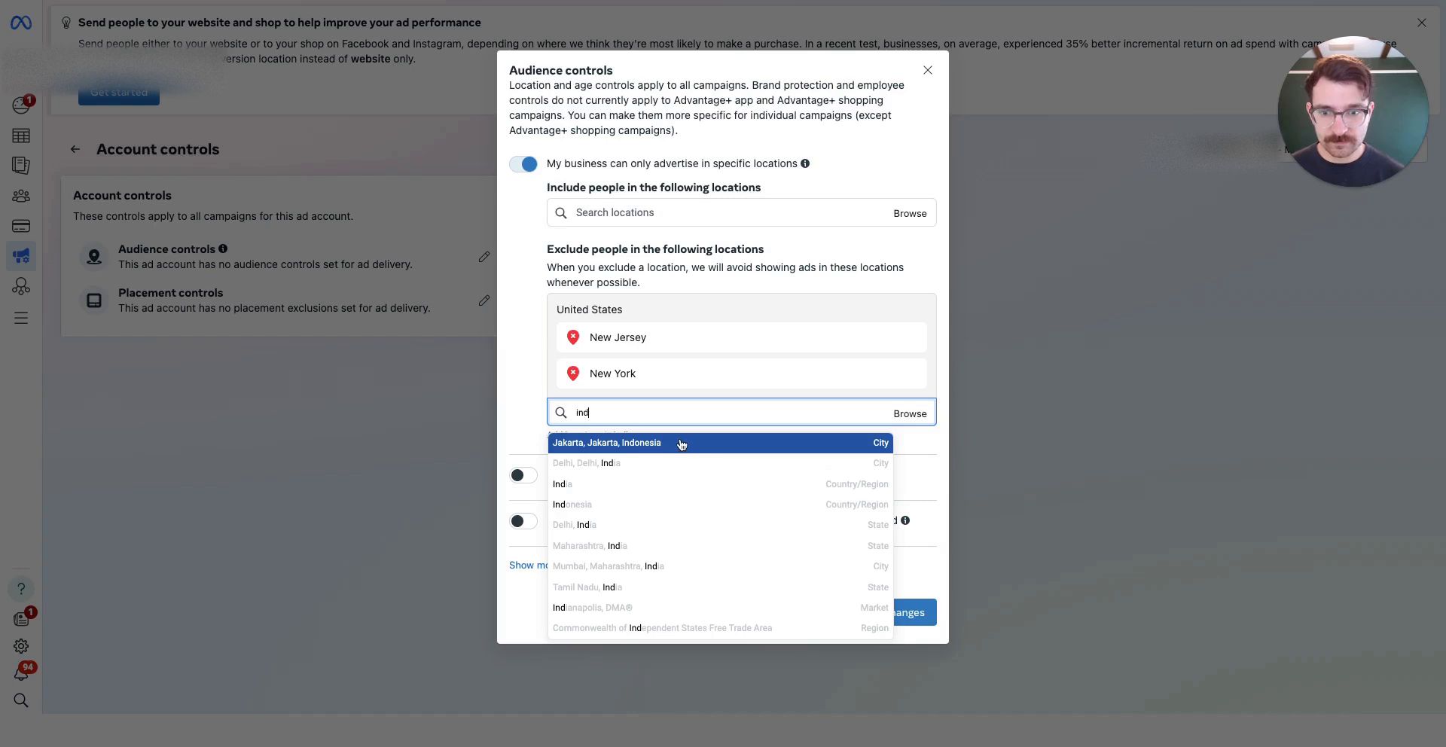
text(ian)
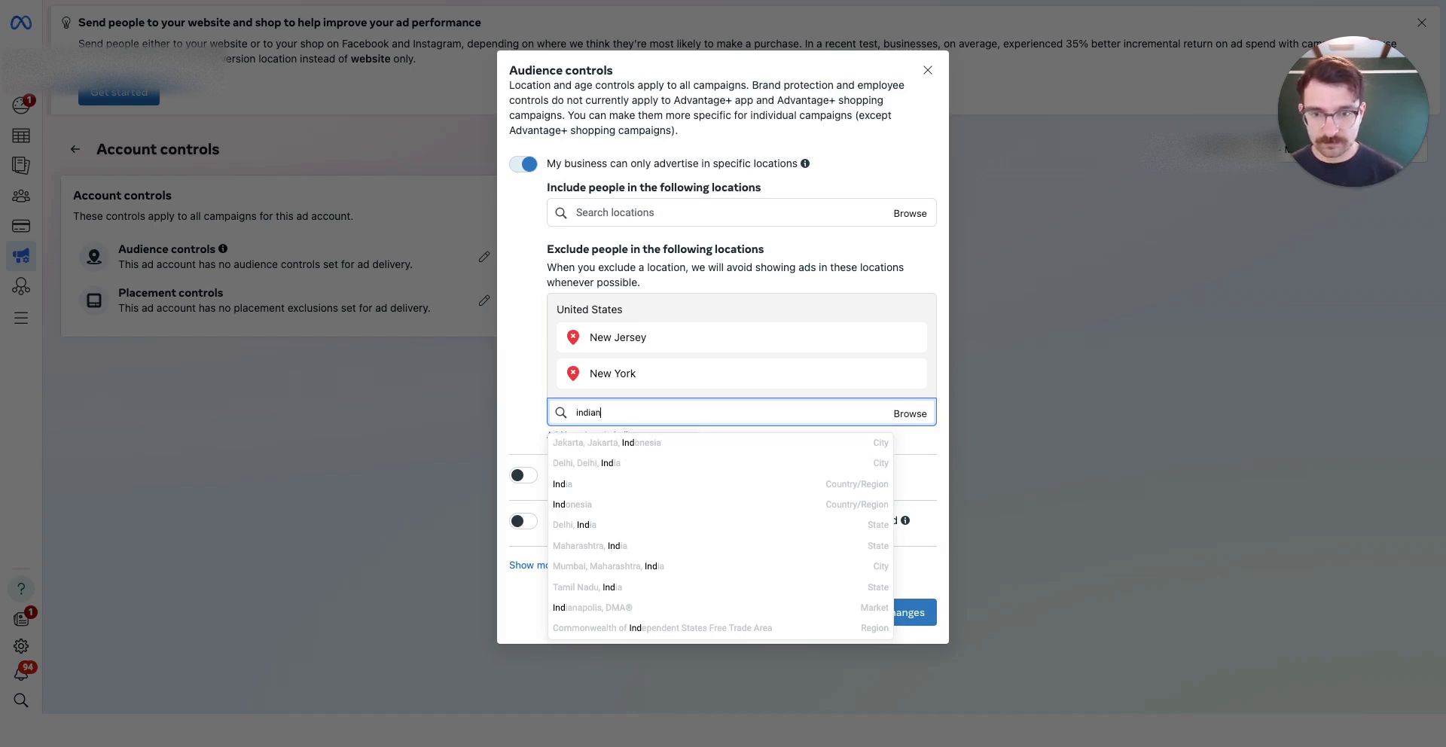
text(a)
click(646, 443)
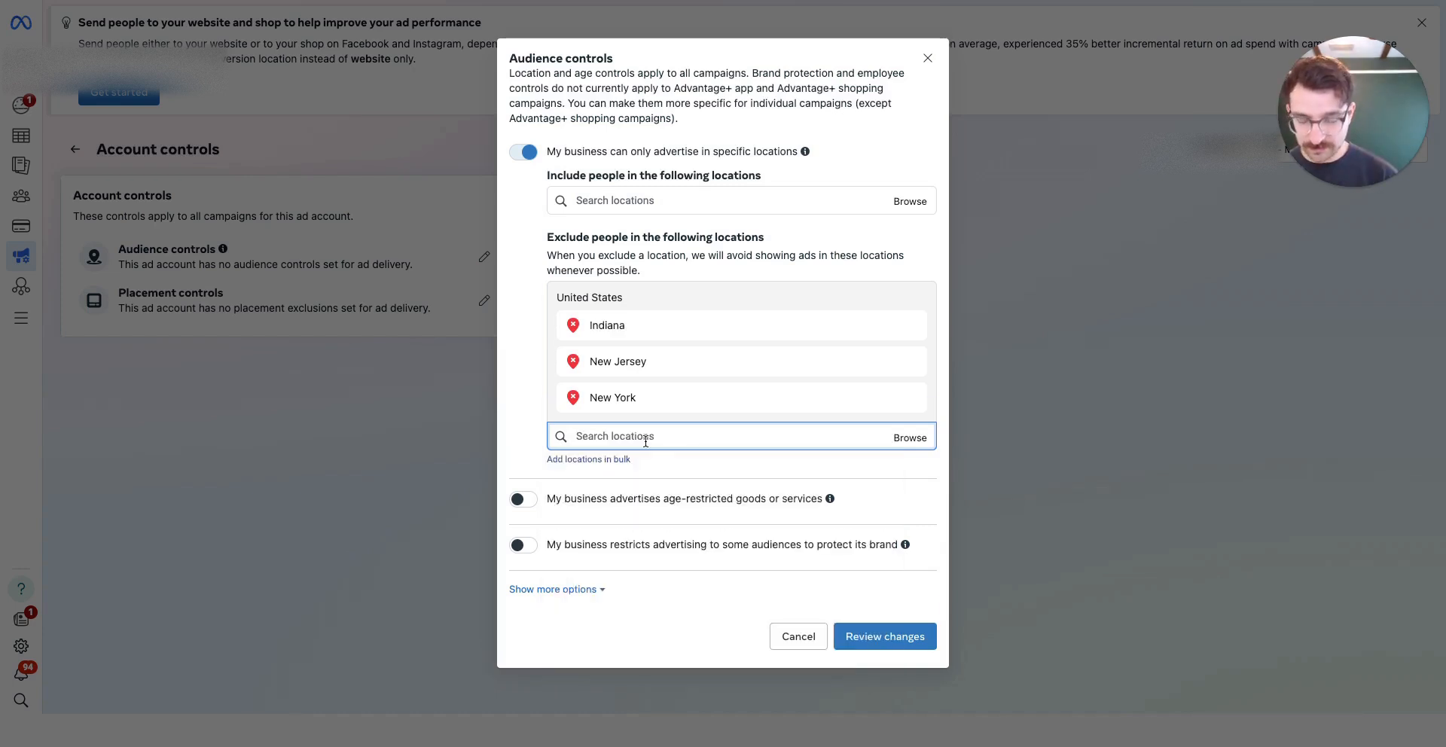
text(dis)
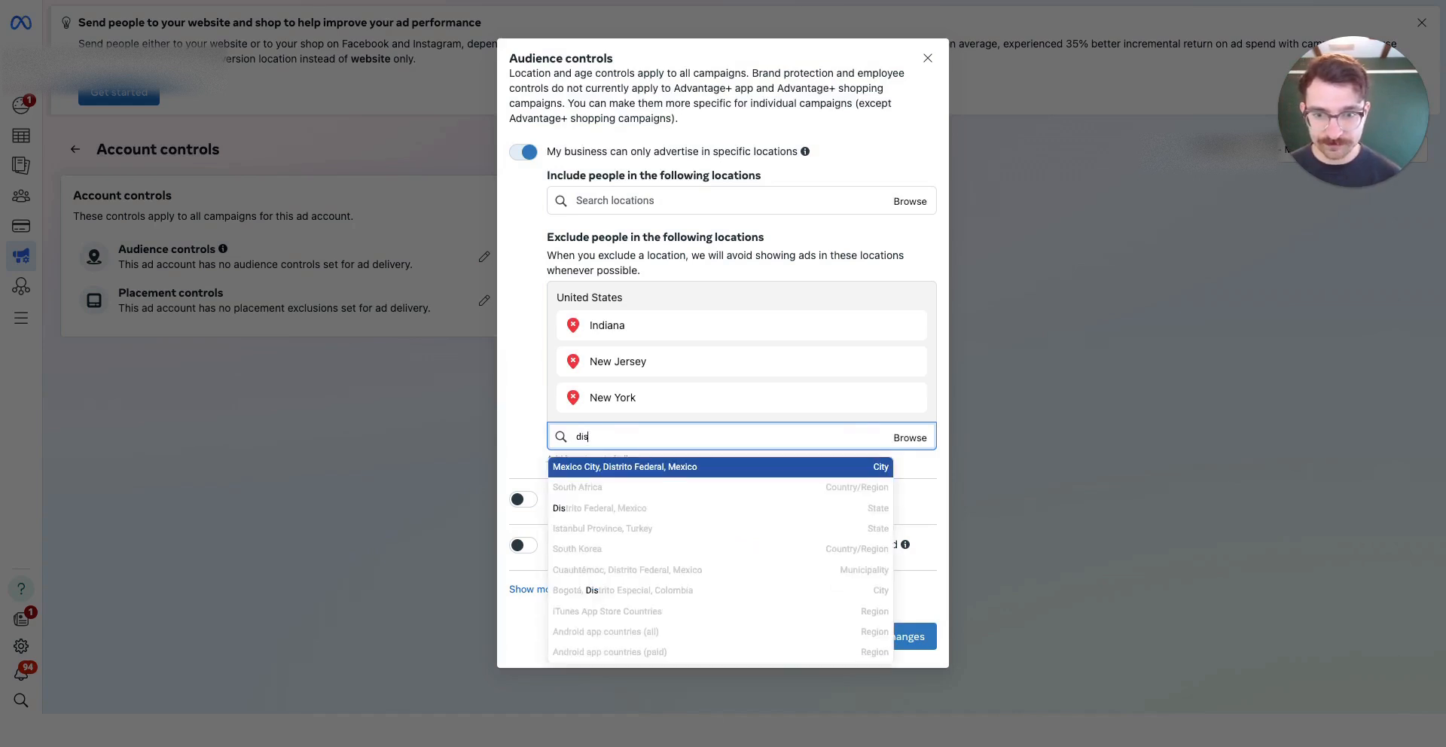
text(trict)
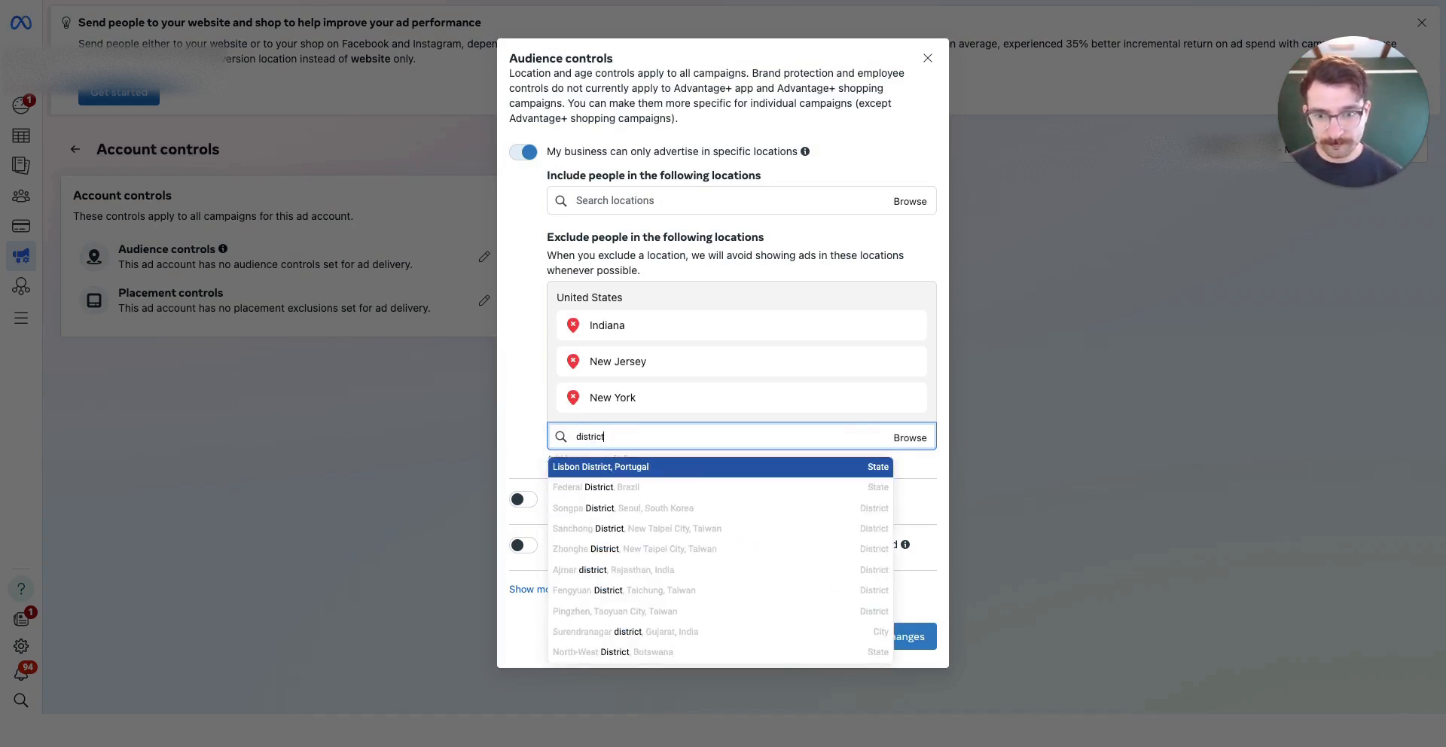
text( of c)
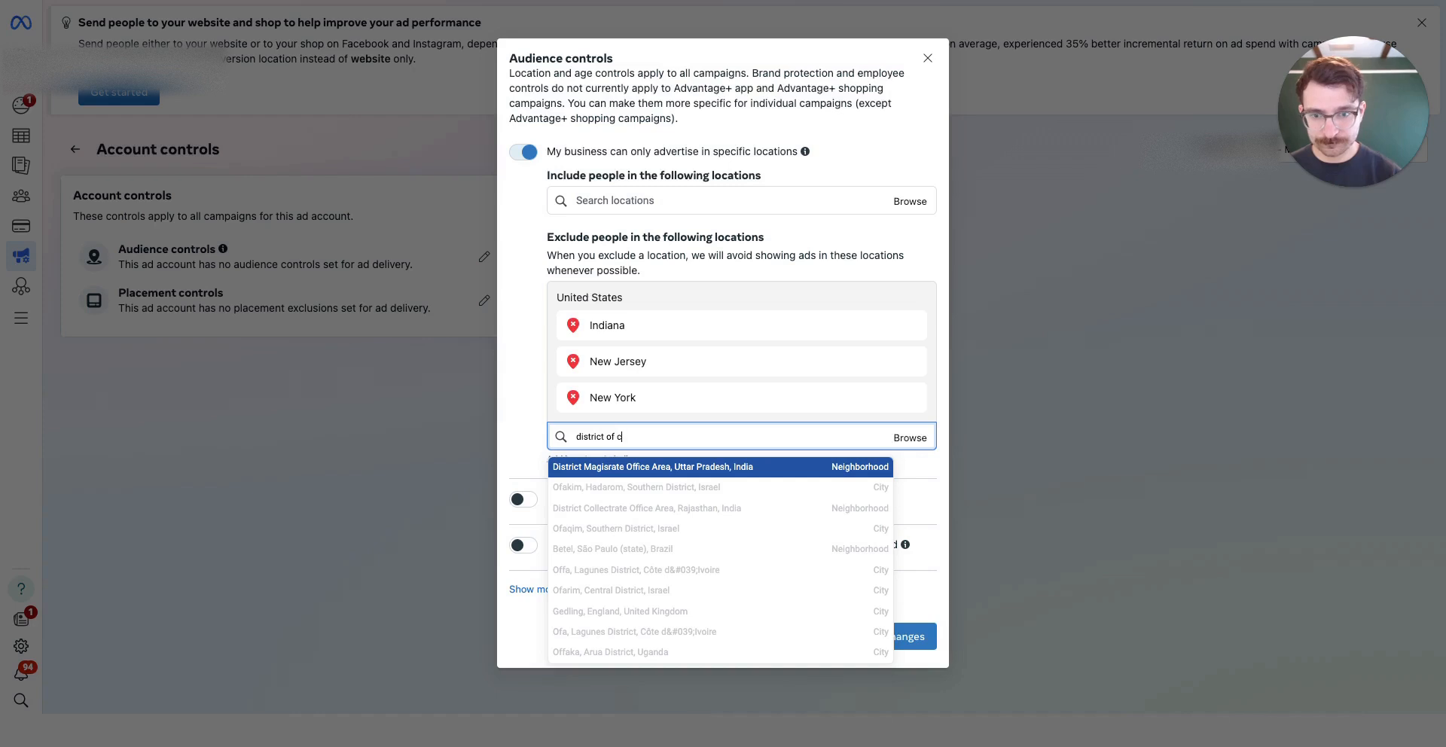
text(ol)
drag(648, 439, 532, 444)
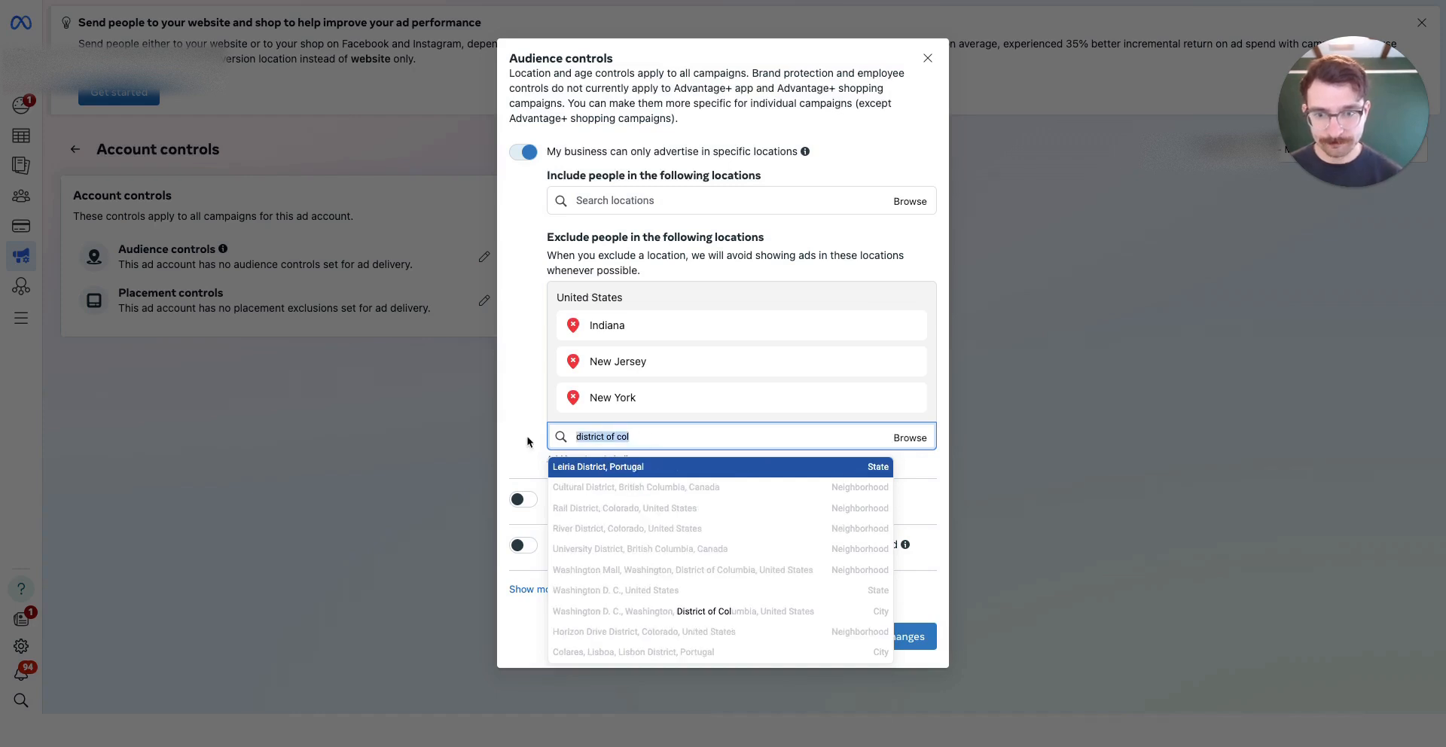
text(dc)
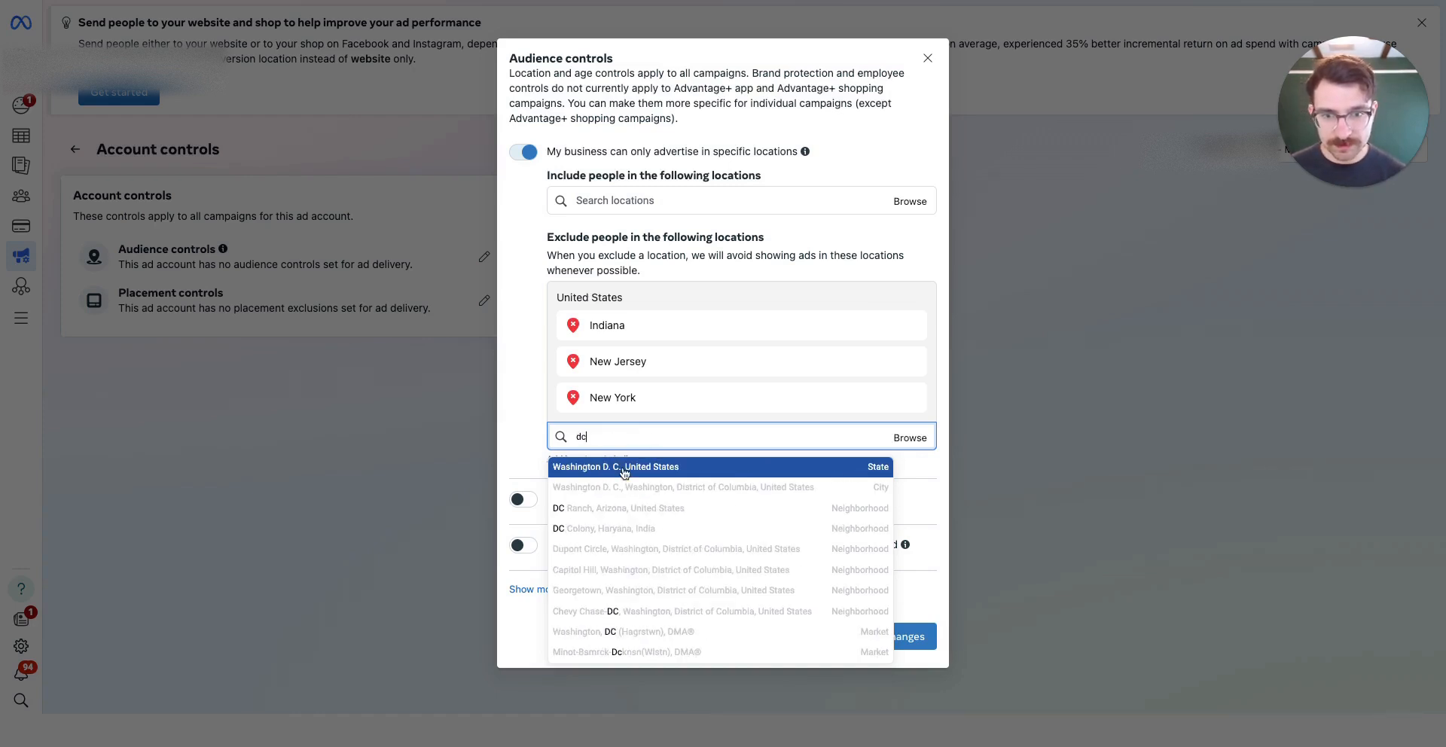
Exclude Washington D. C., then close the audience controls without saving
click(626, 467)
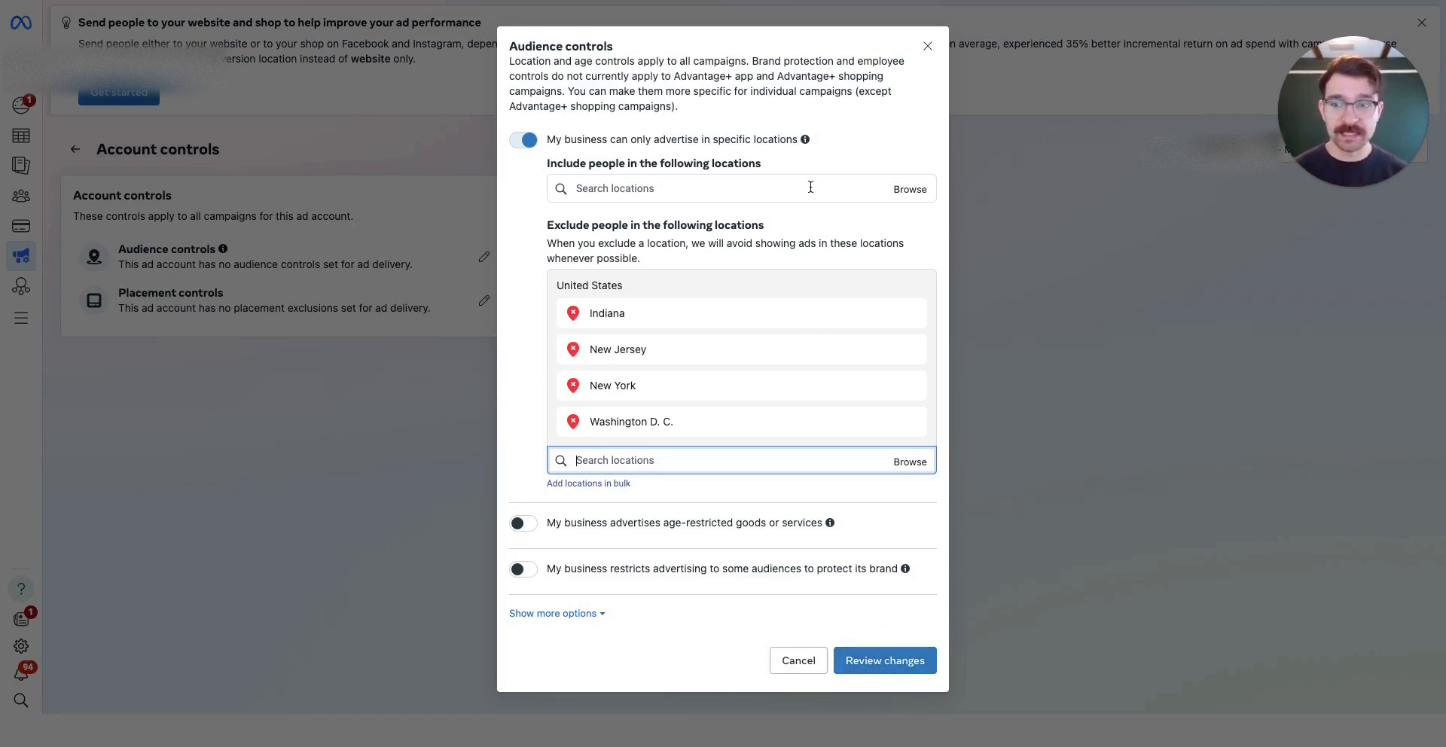
click(928, 48)
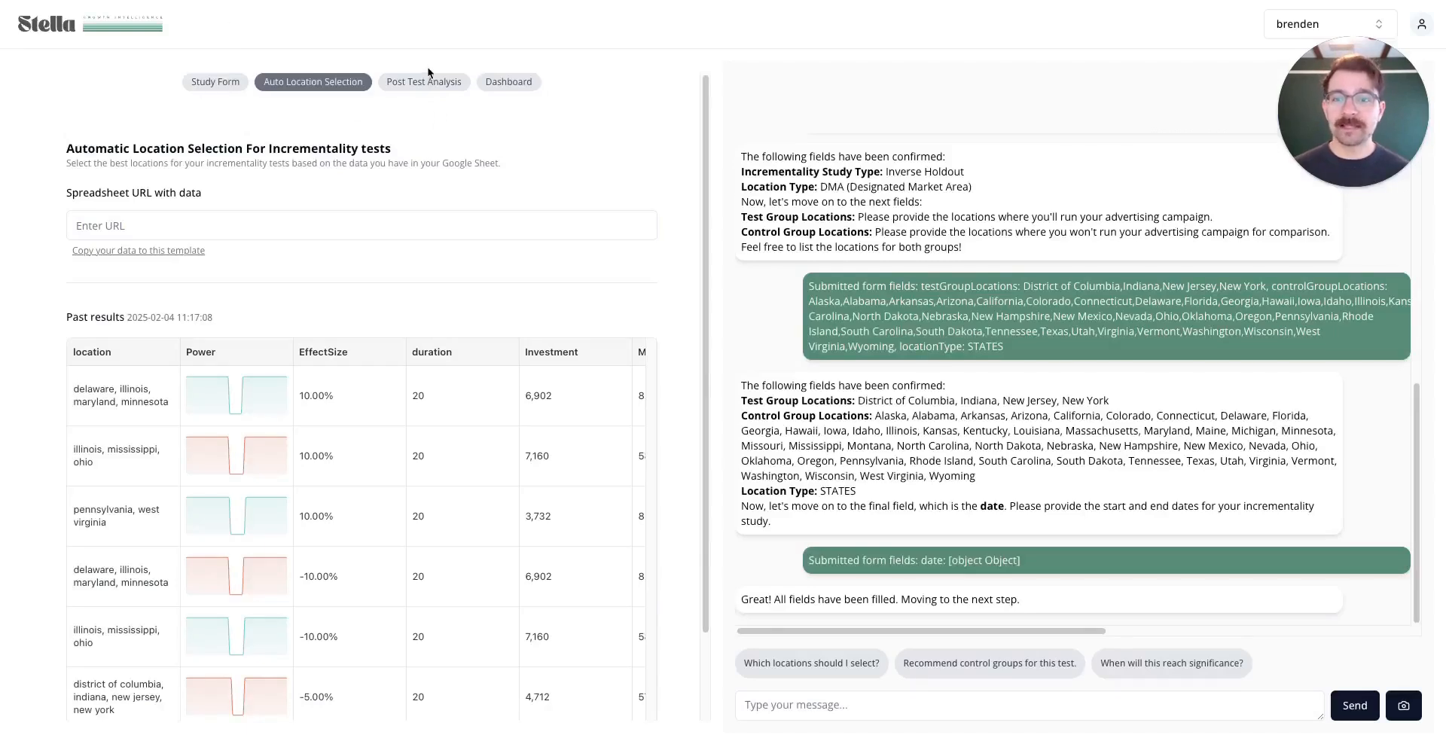
Open the Post Test Analysis step's linked data template in Google Sheets
click(426, 80)
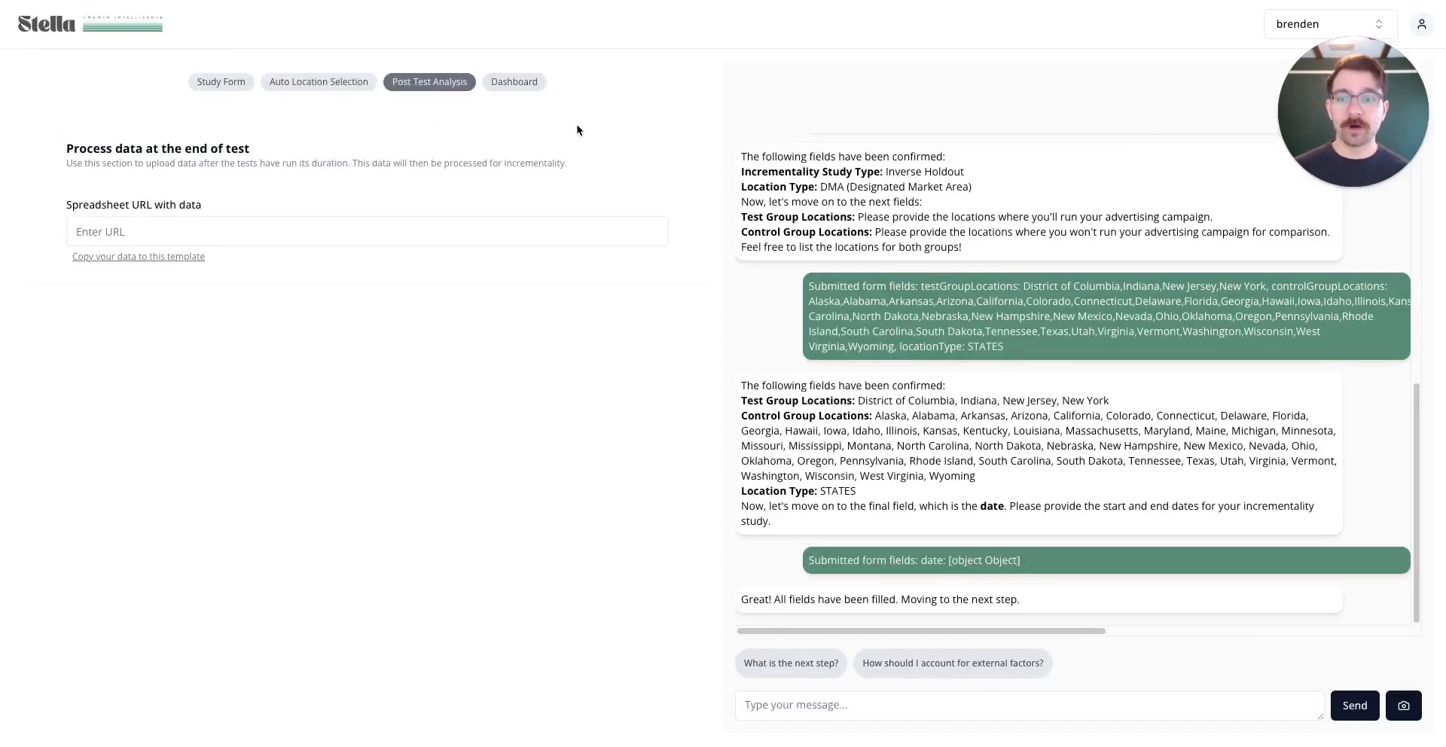
click(151, 257)
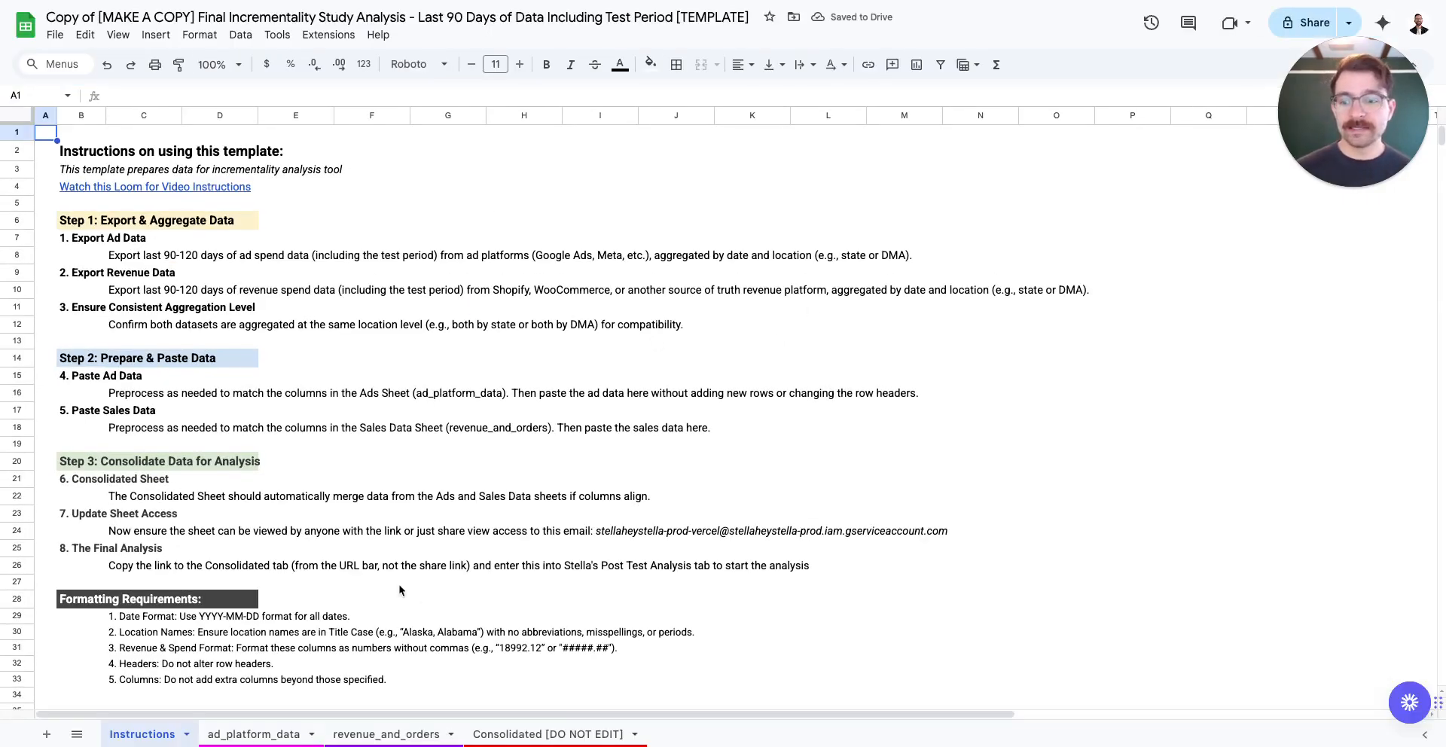
Look through the Instructions, ad_platform_data, revenue_and_orders and Consolidated [DO NOT EDIT] sheets, then return to Ads Manager
click(270, 736)
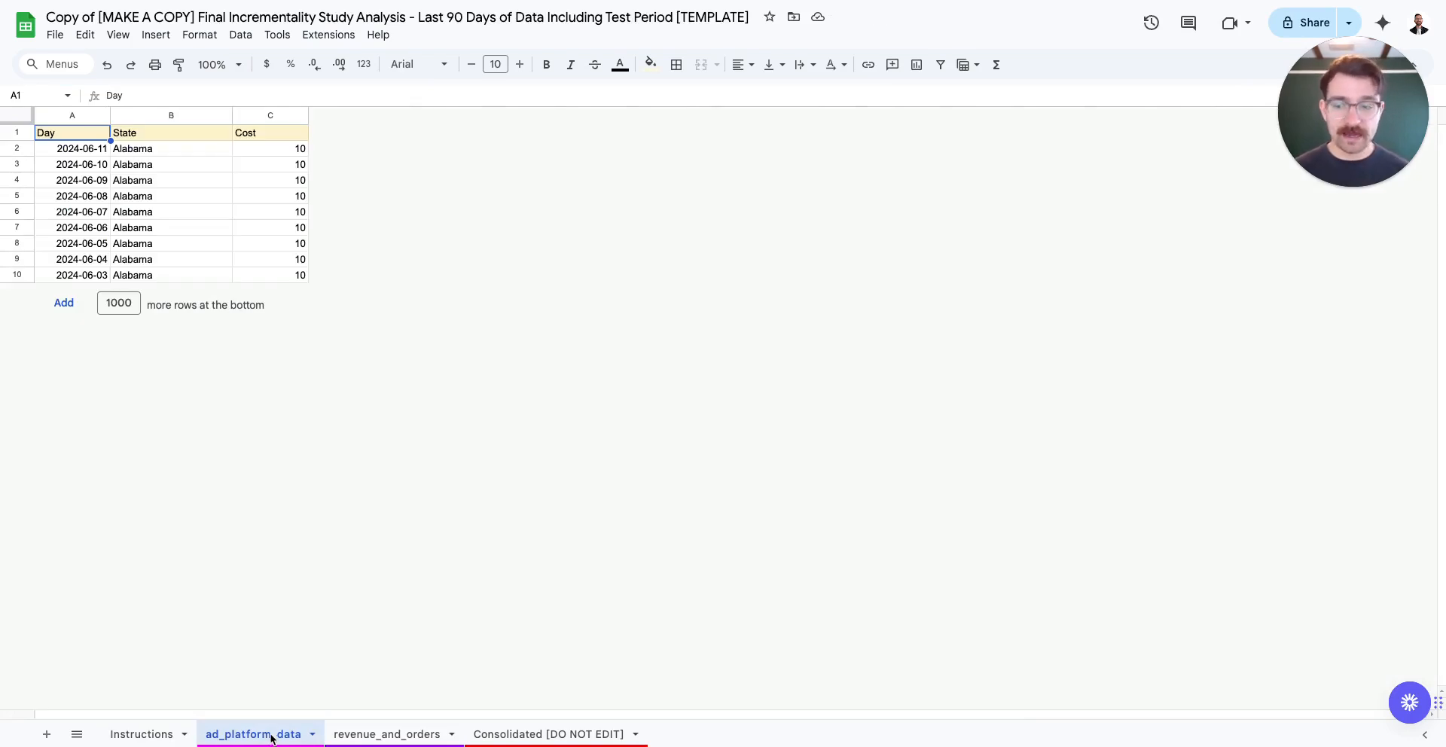
click(155, 735)
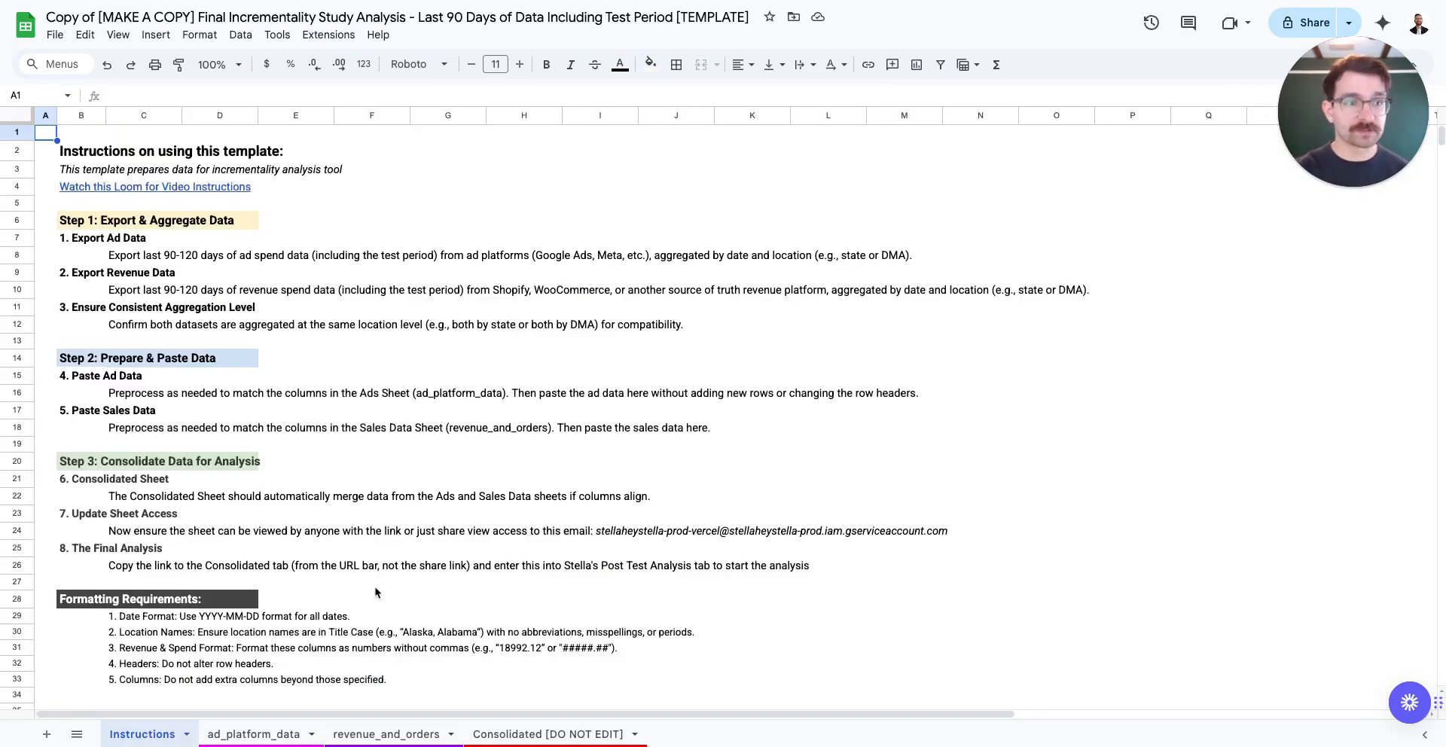
click(254, 734)
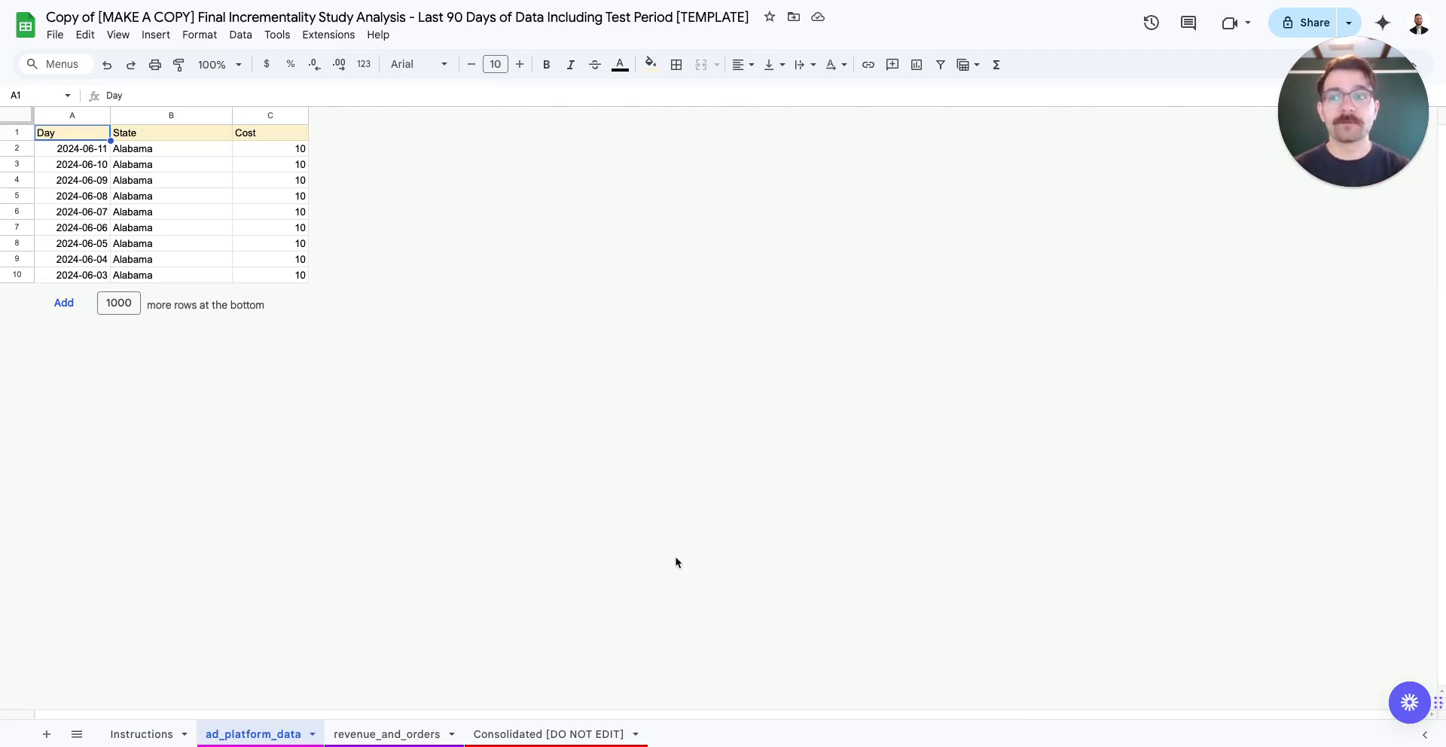
click(386, 734)
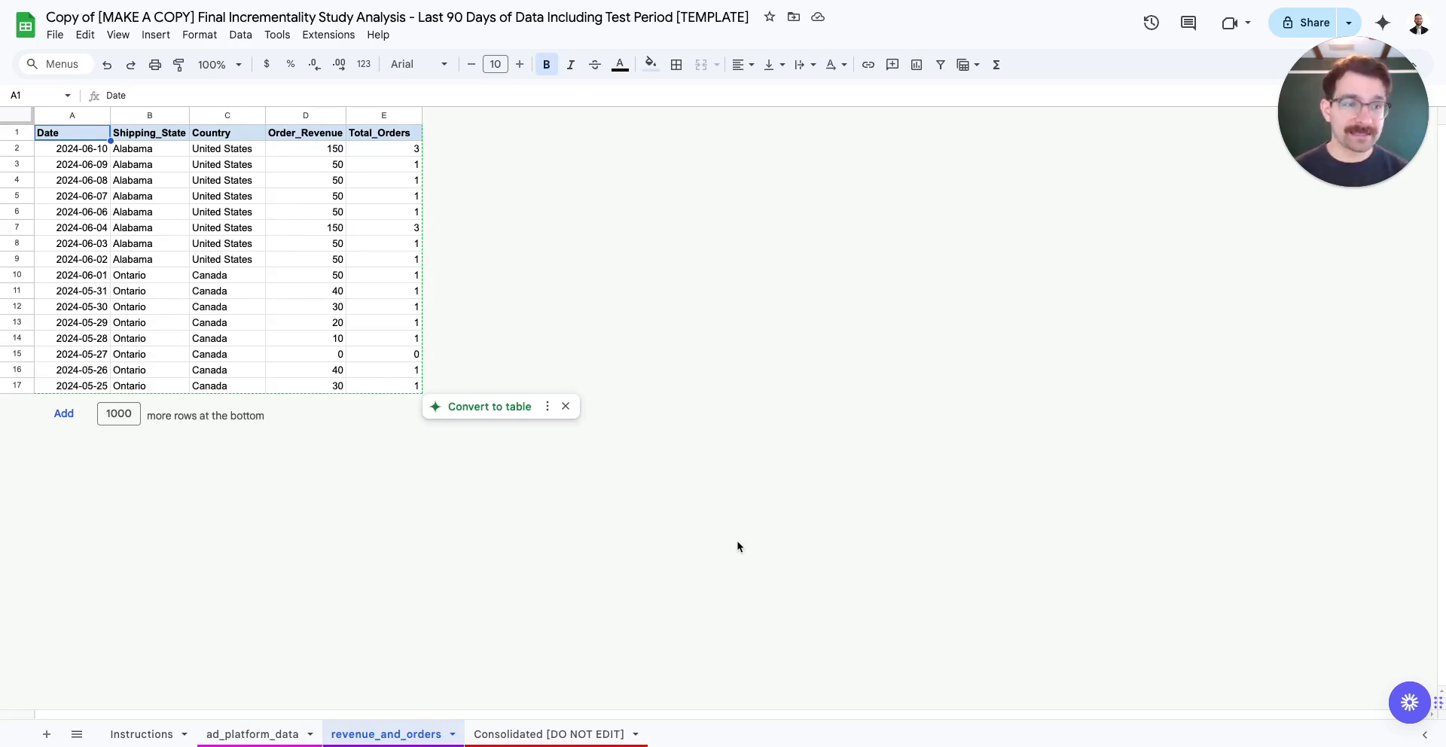
click(554, 738)
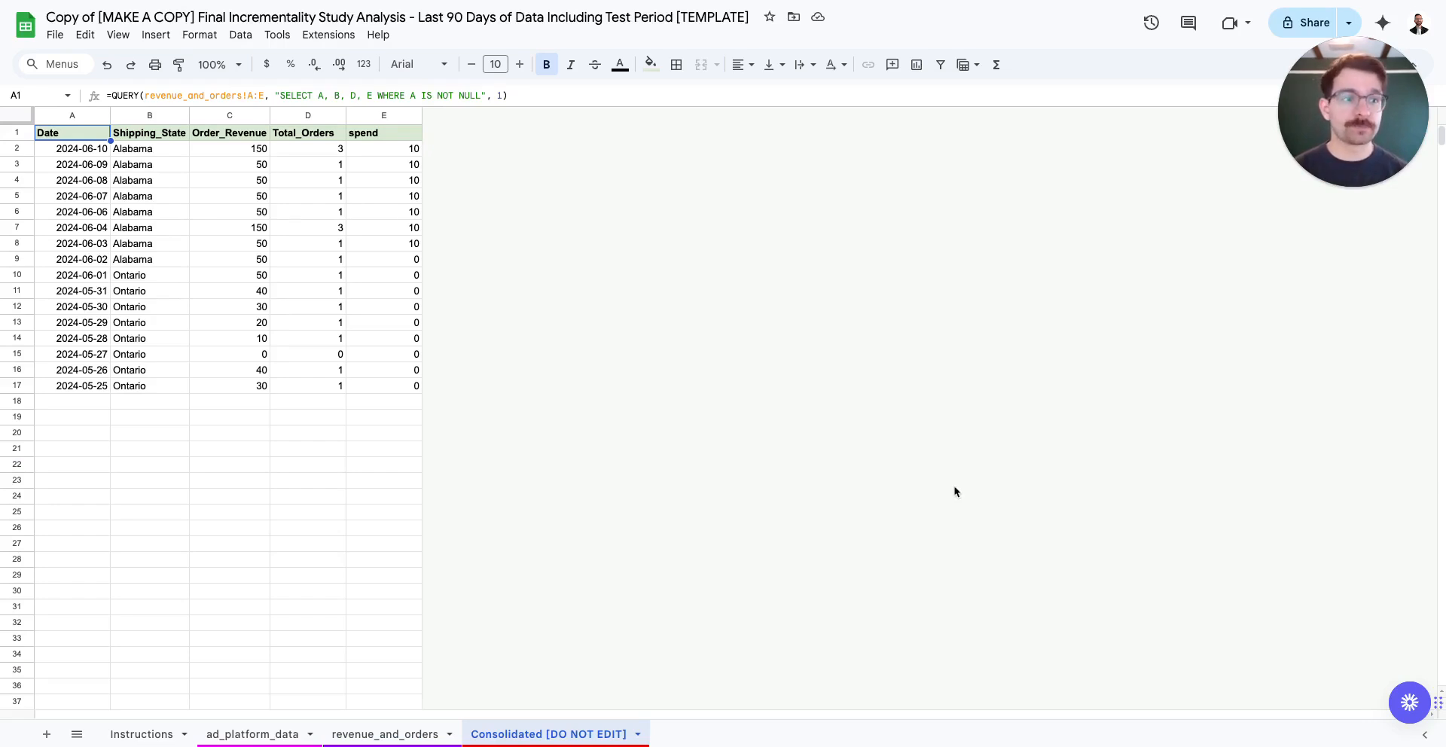
key(ctrl+Tab)
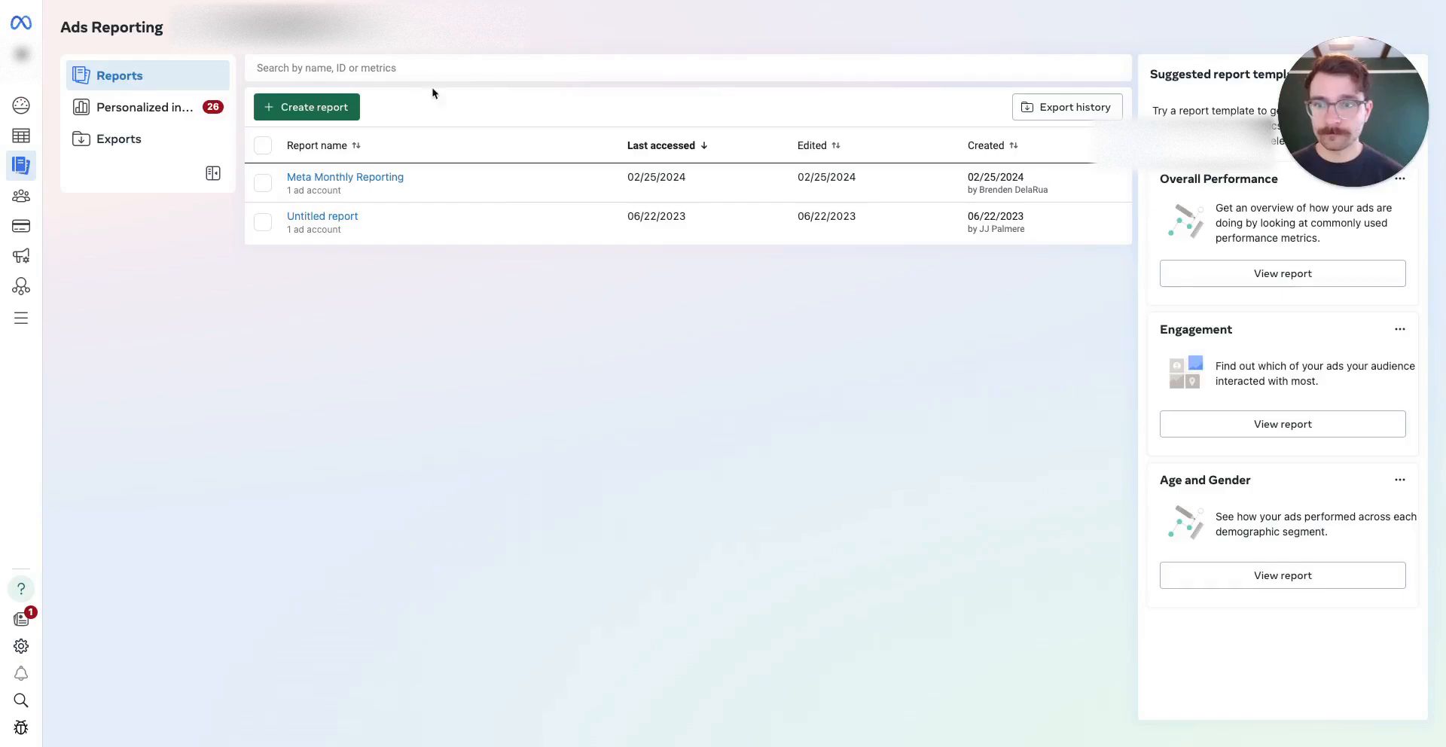
Create a pivot table report without the Campaign name and Ad Set Name breakdowns
click(332, 106)
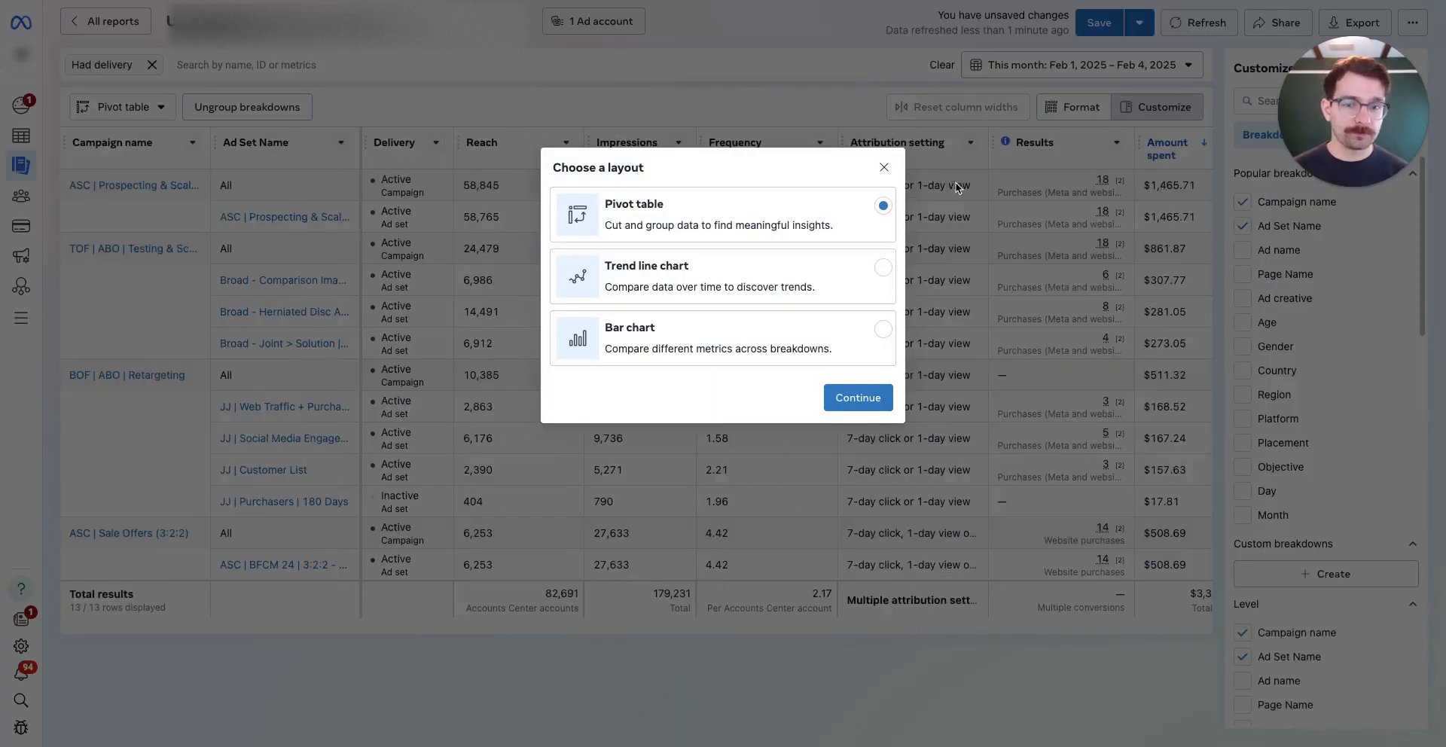
click(864, 398)
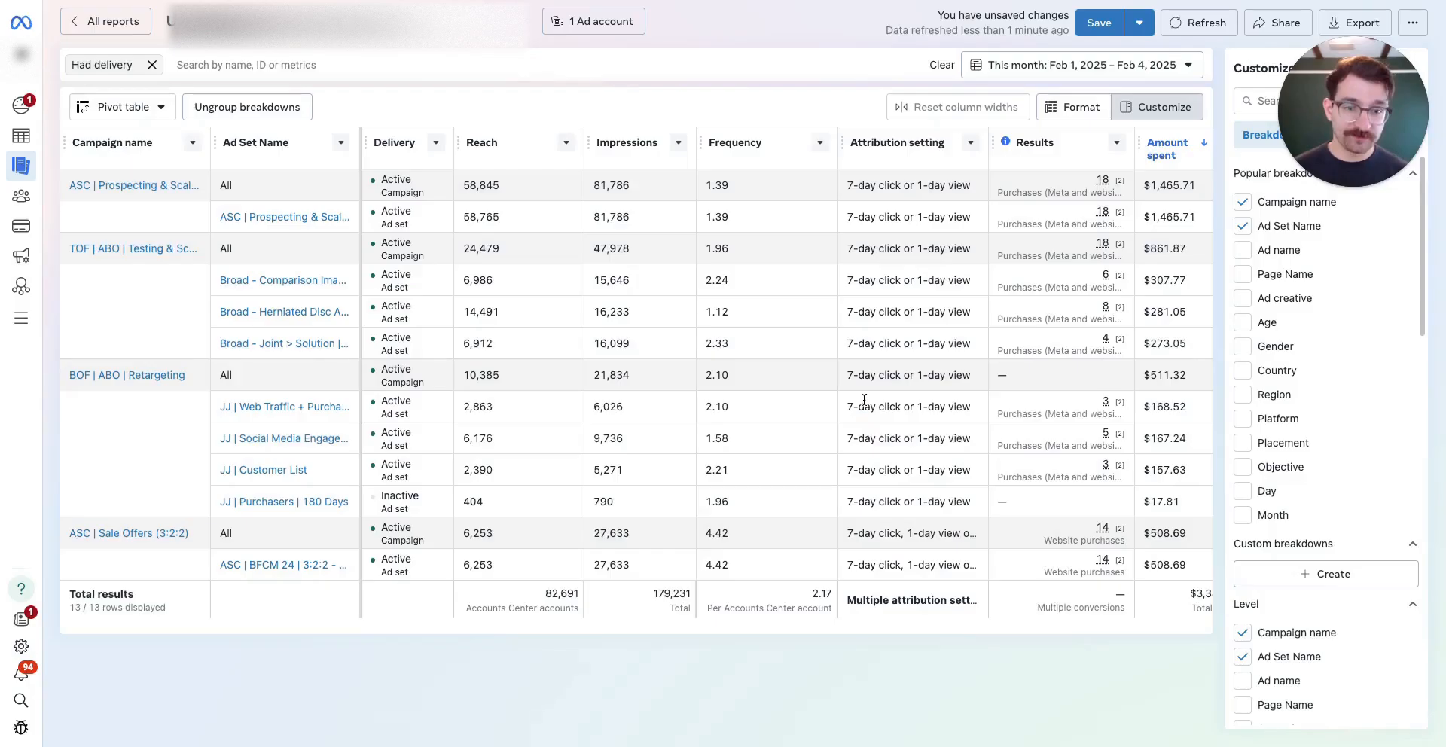
click(1243, 202)
click(1243, 226)
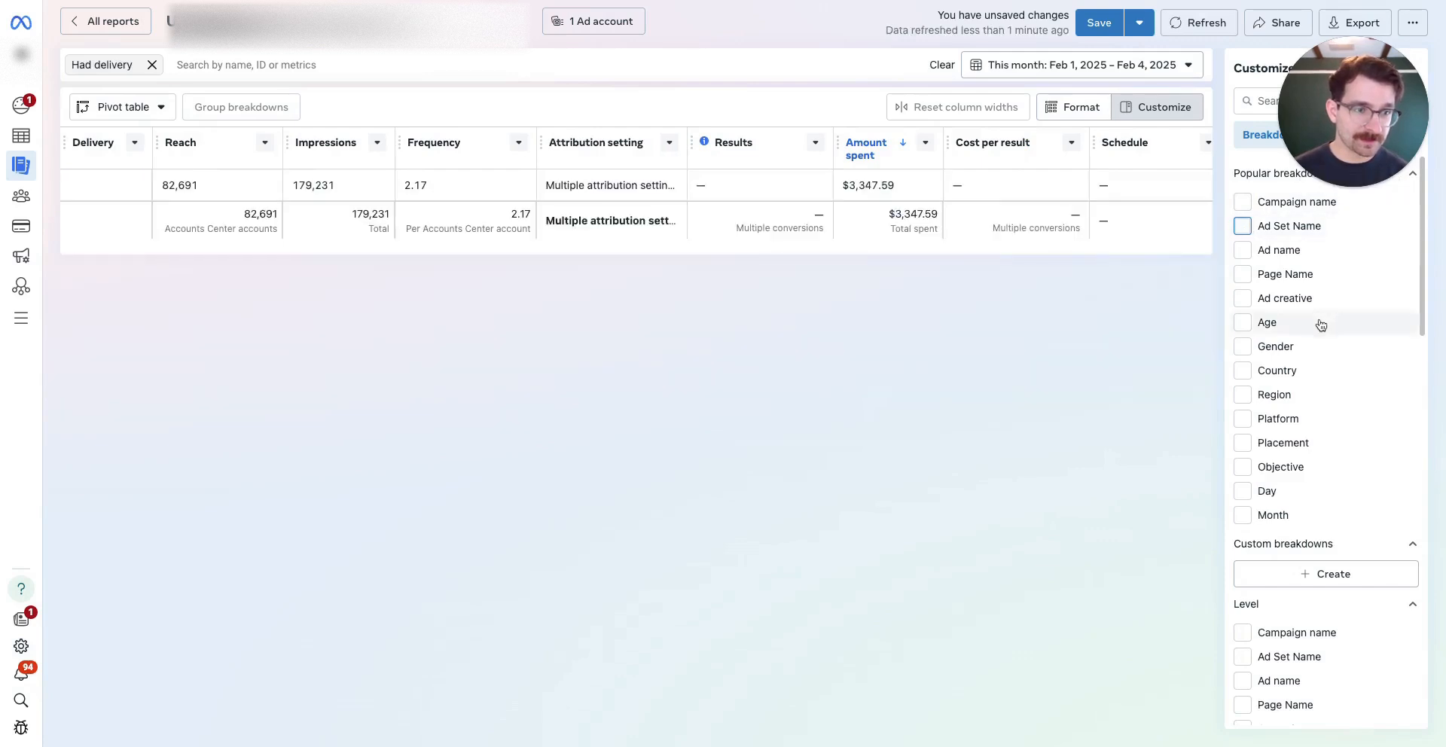
scroll(1318, 323, down, 2)
scroll(1318, 323, up, 2)
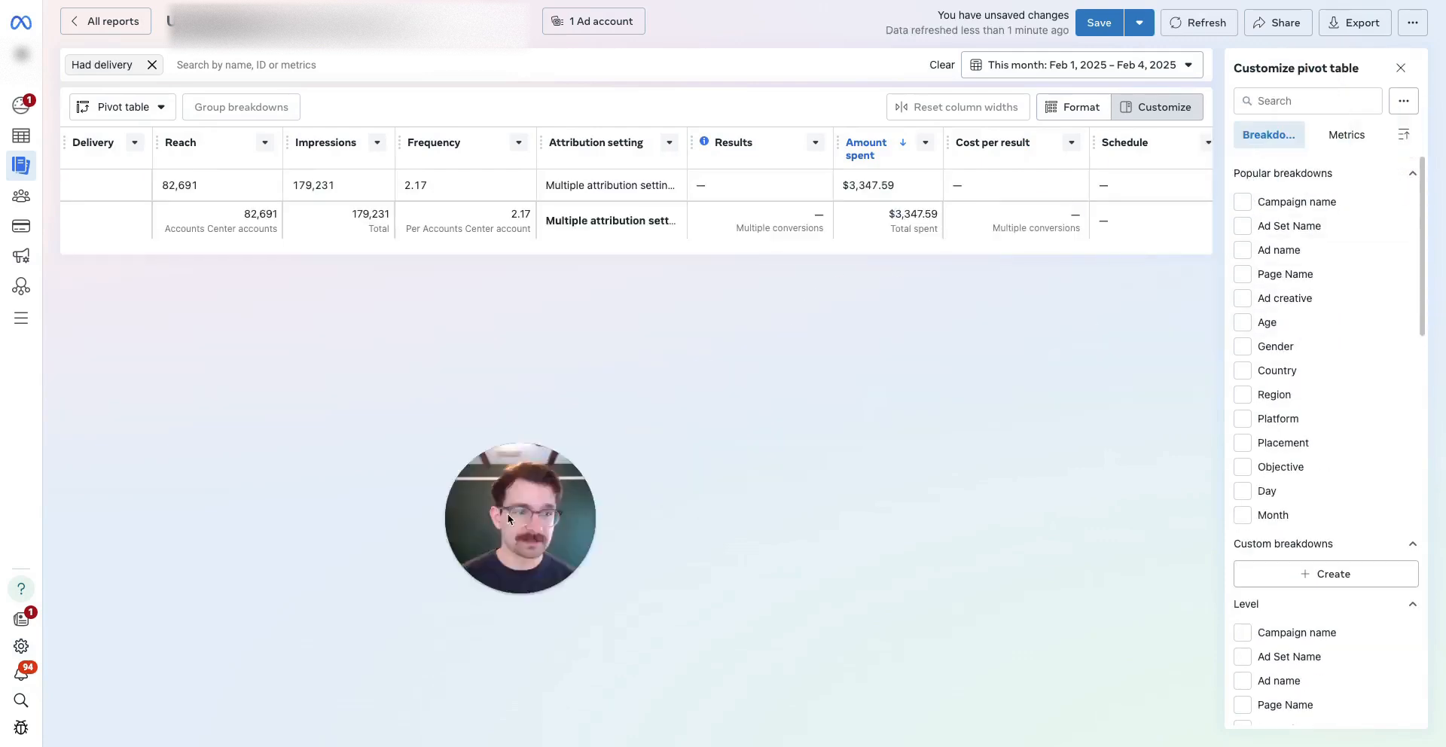
Remove the Impressions, Reach, Results, Cost per result, Delivery and Frequency metrics
click(1347, 134)
click(1243, 226)
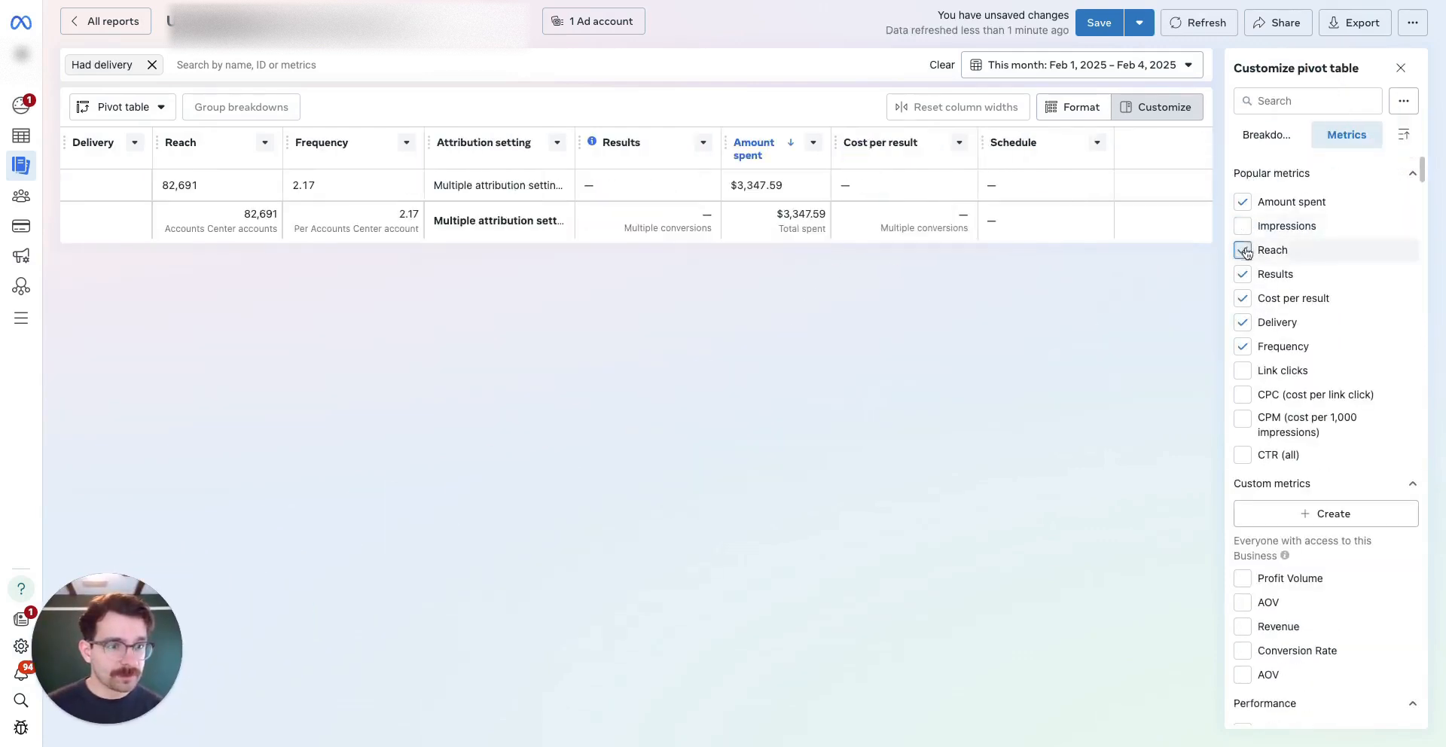
click(1243, 250)
click(1243, 275)
click(1243, 299)
click(1242, 322)
click(1243, 347)
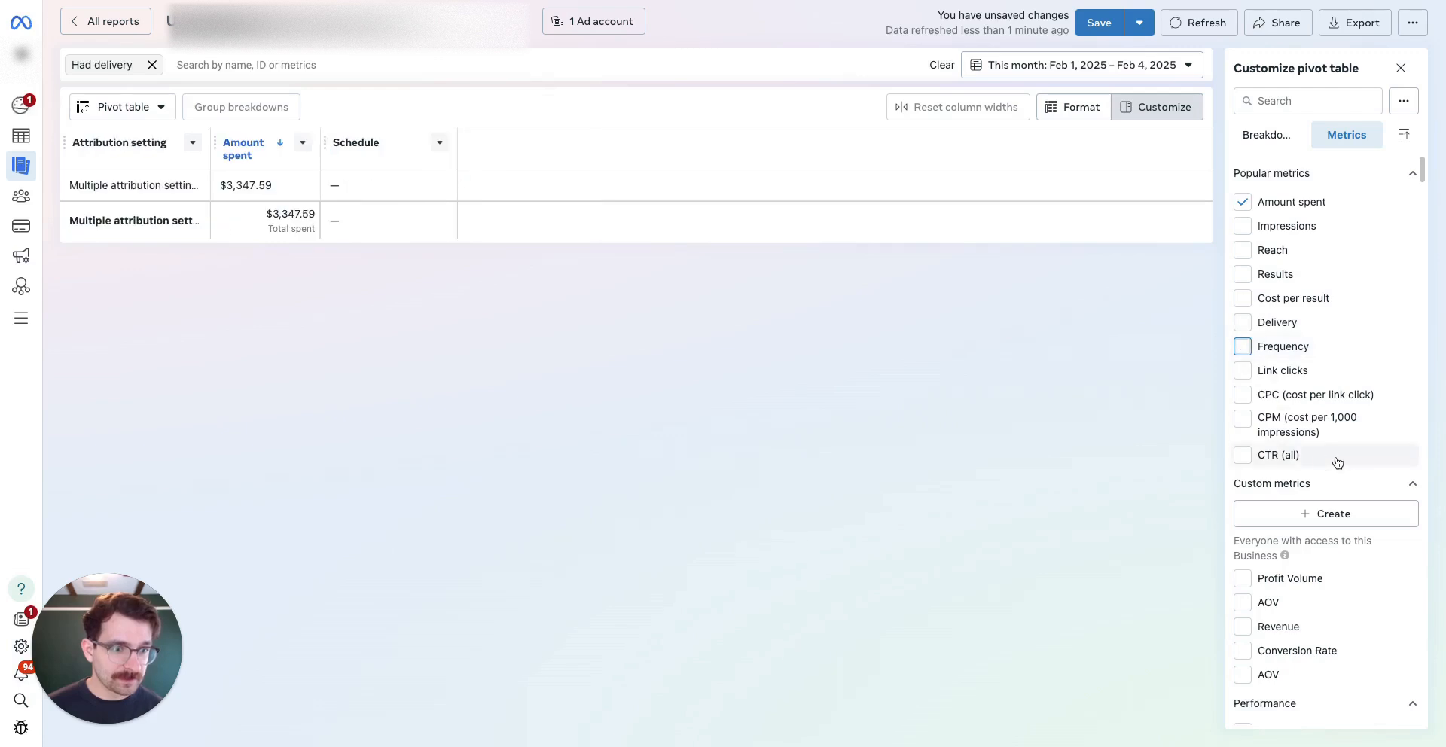
Remove the Attribution setting and Schedule columns, leaving only Amount spent
scroll(1356, 377, down, 3)
scroll(1371, 349, down, 1)
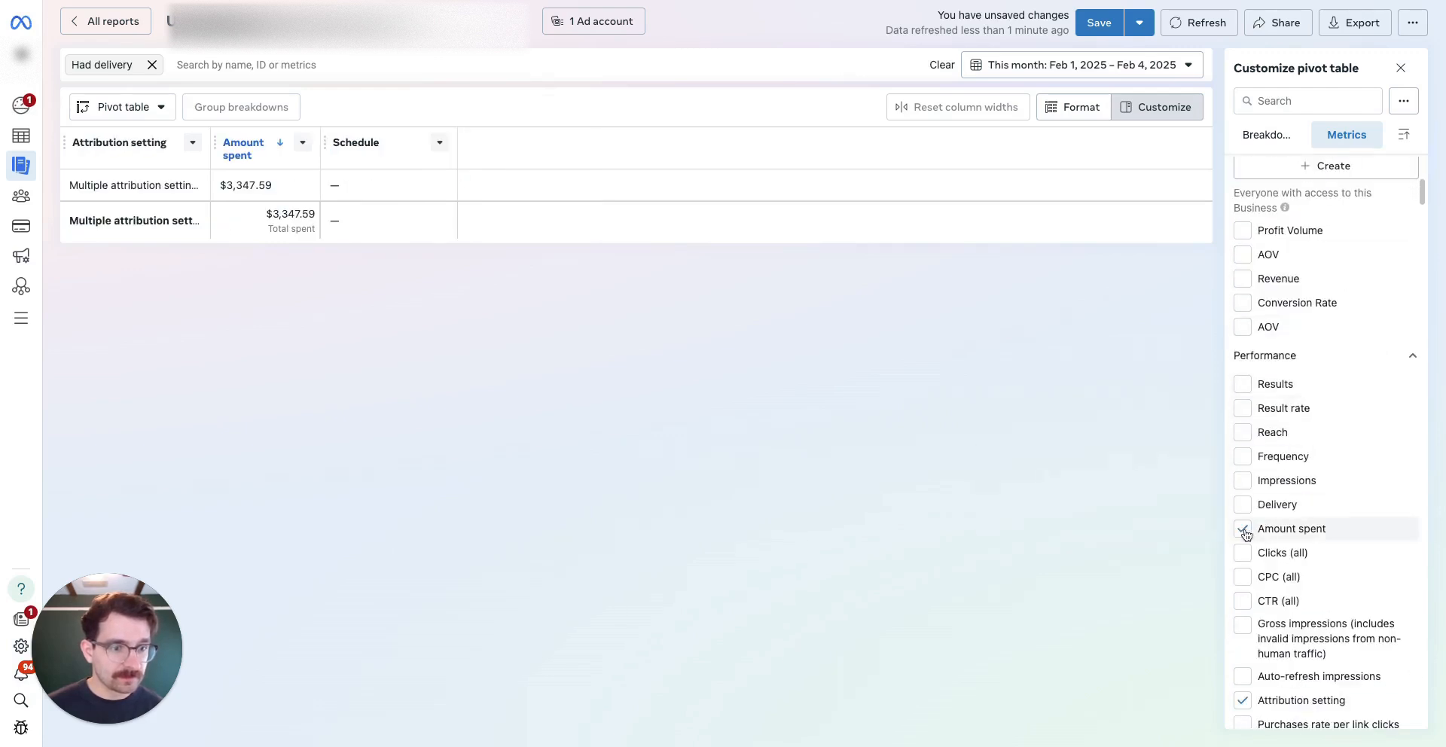
scroll(1246, 530, down, 1)
click(1243, 676)
scroll(1318, 554, down, 6)
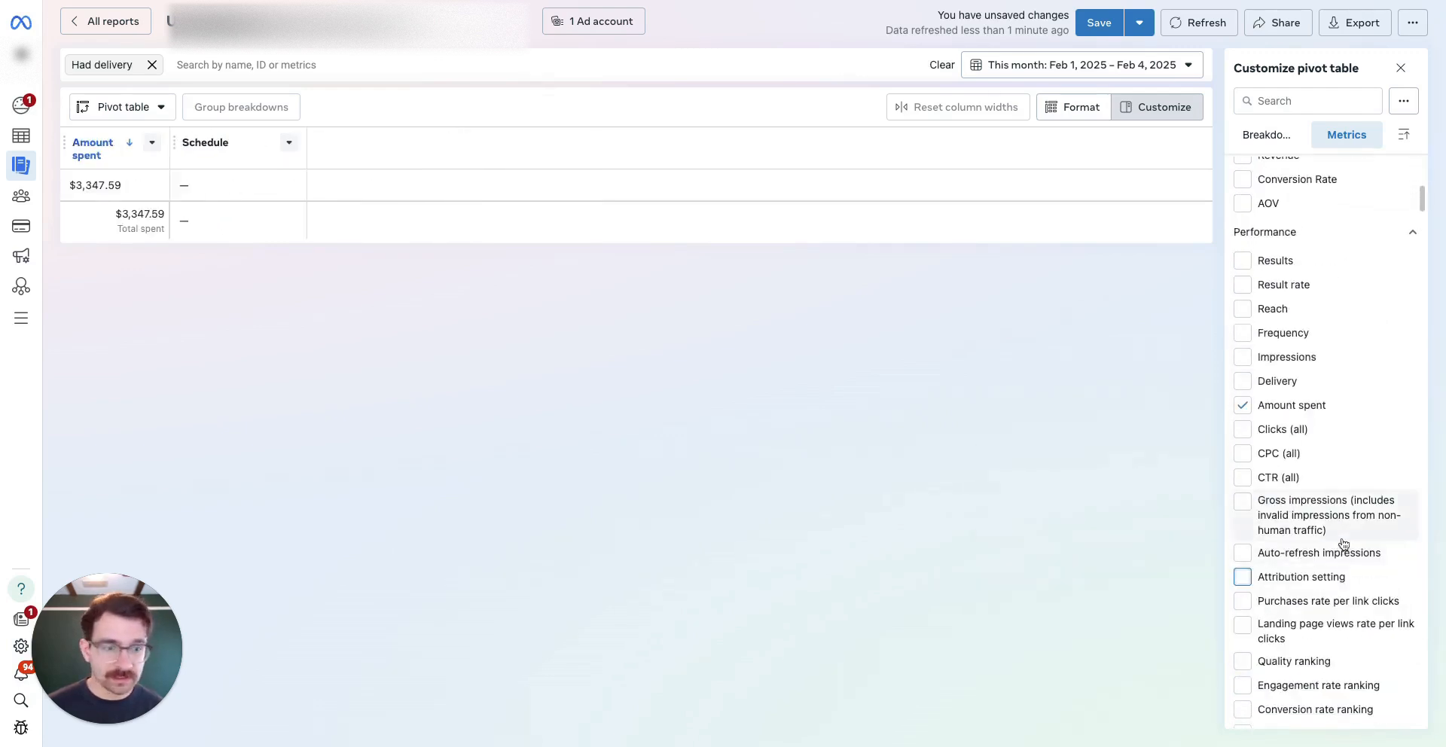
click(1296, 101)
text(sc)
click(1244, 512)
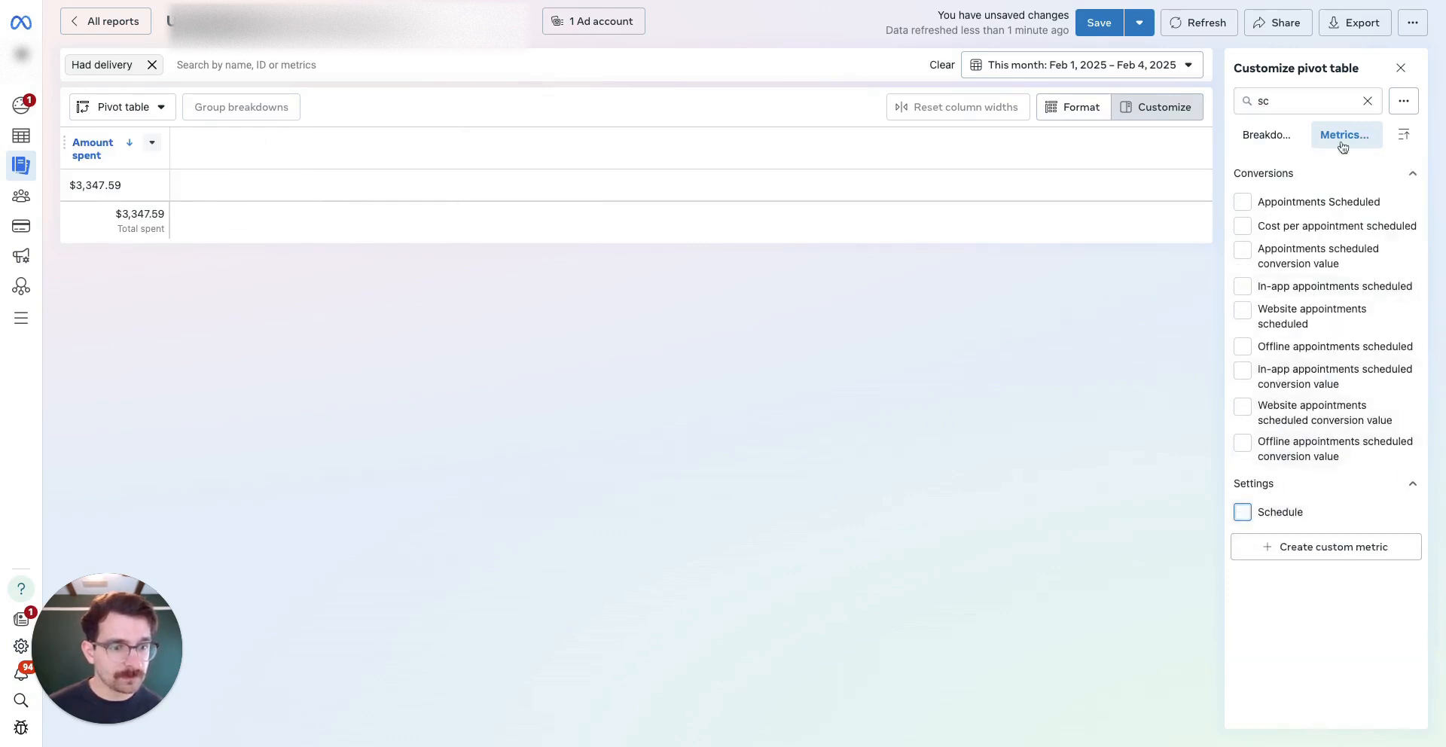
click(1370, 103)
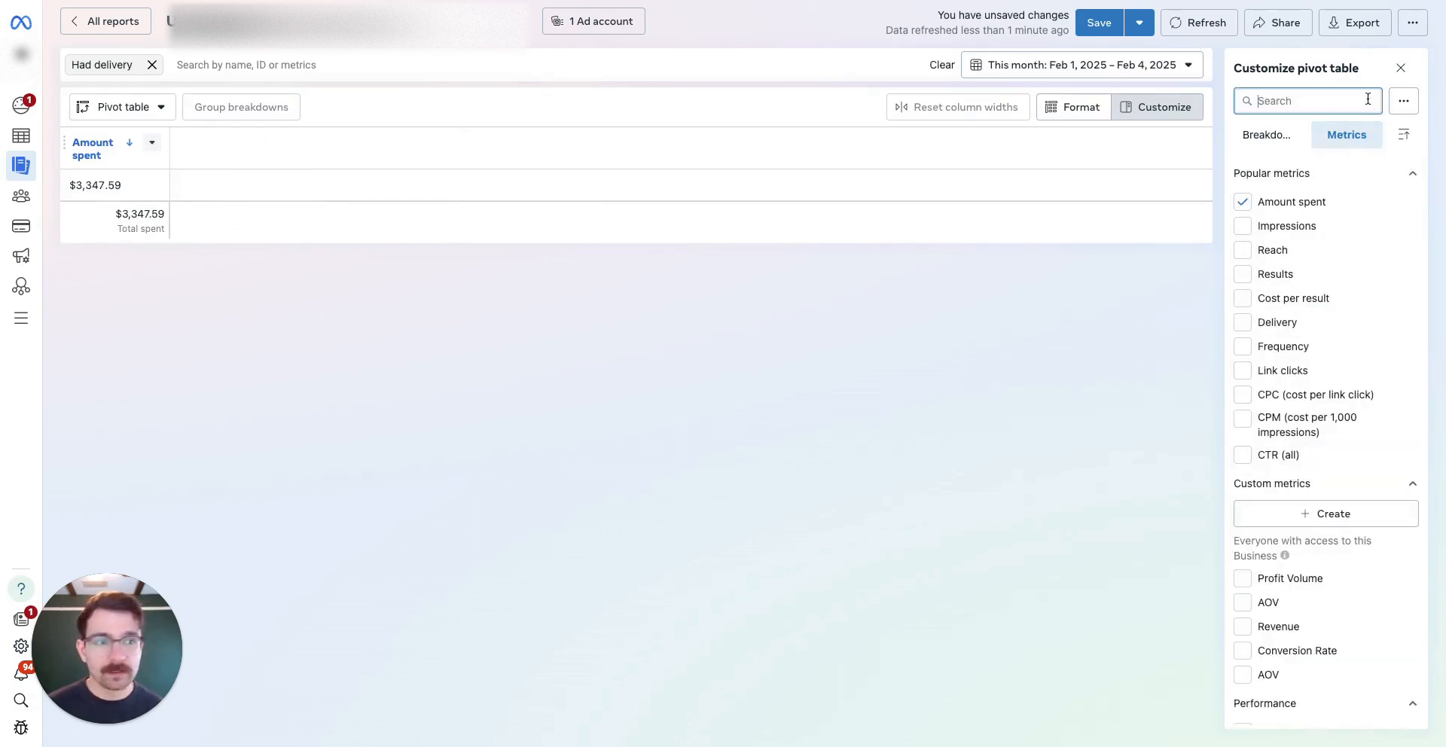
Break the amount spent down by Region and Day
click(1274, 137)
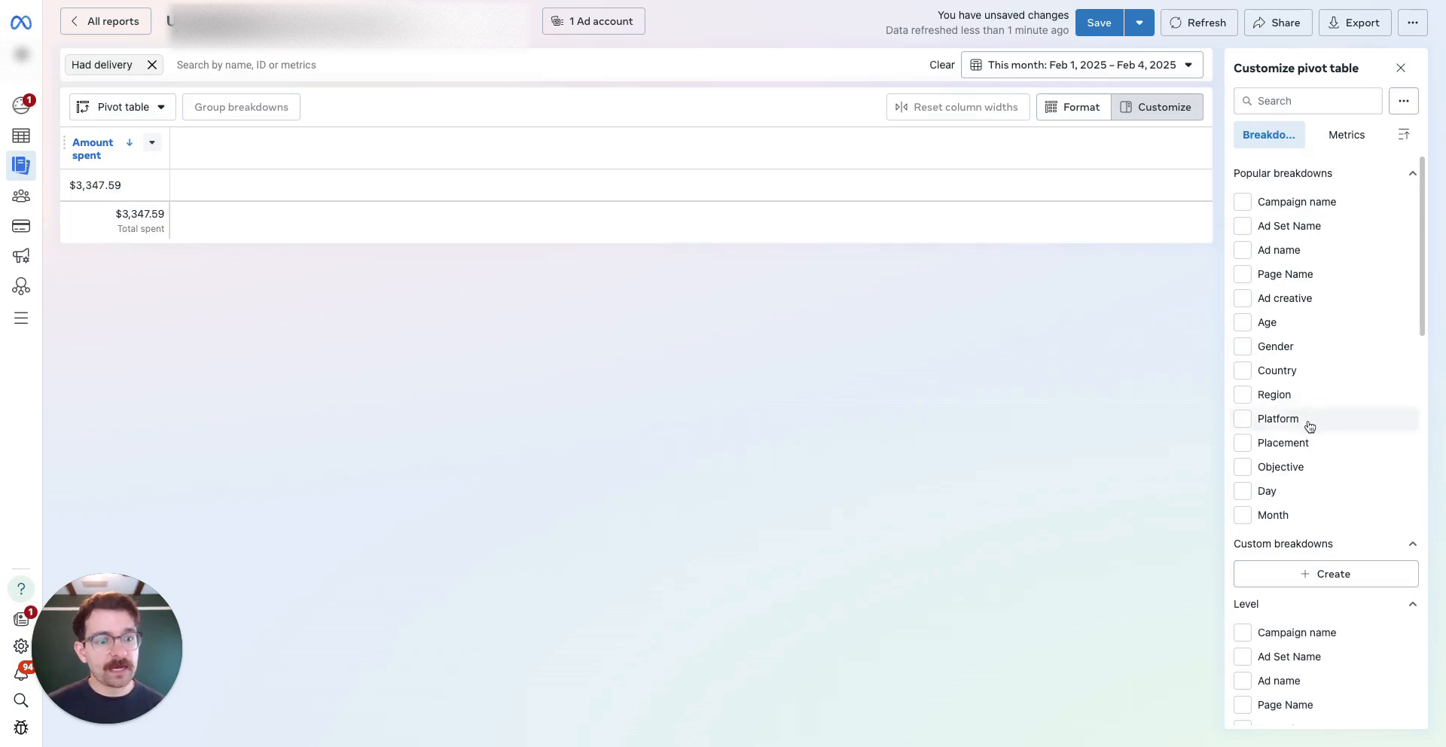
click(1244, 400)
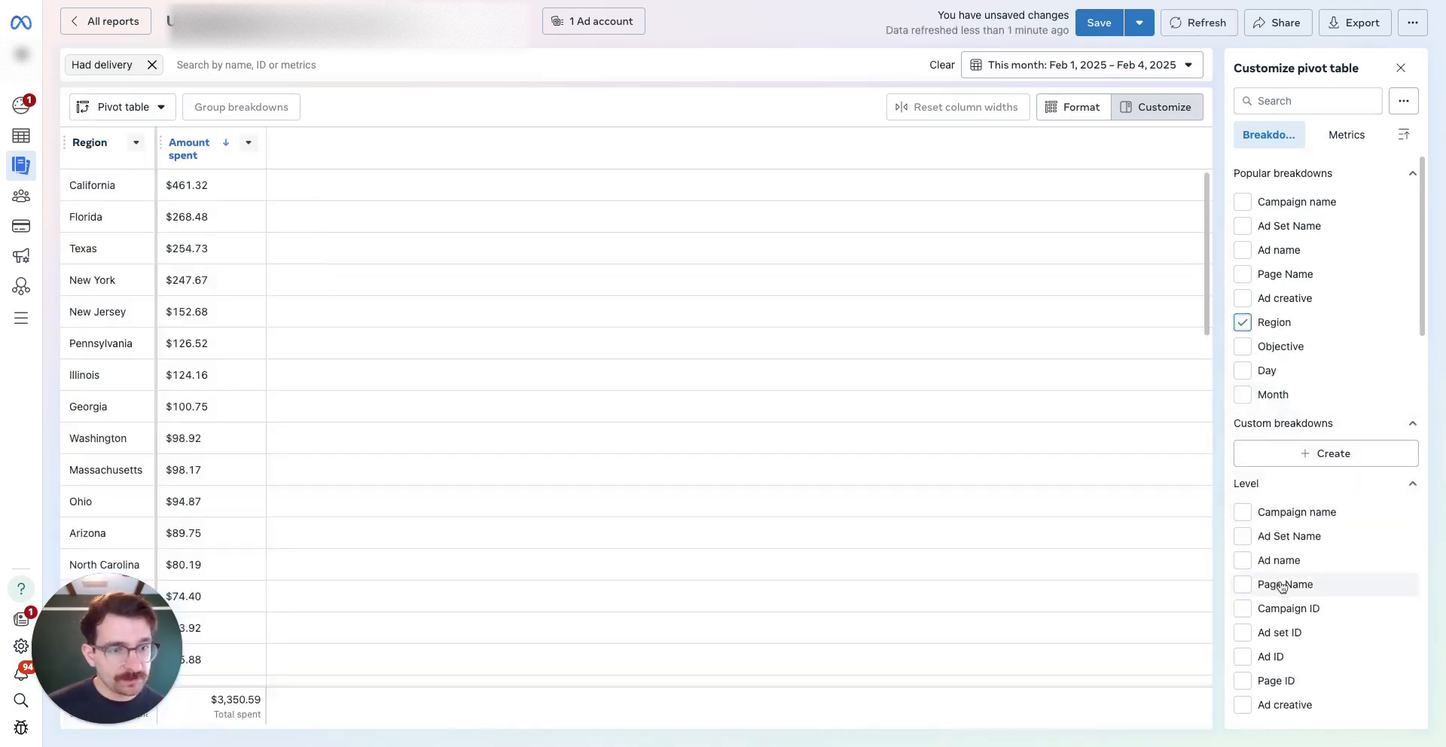
click(1244, 371)
click(1121, 65)
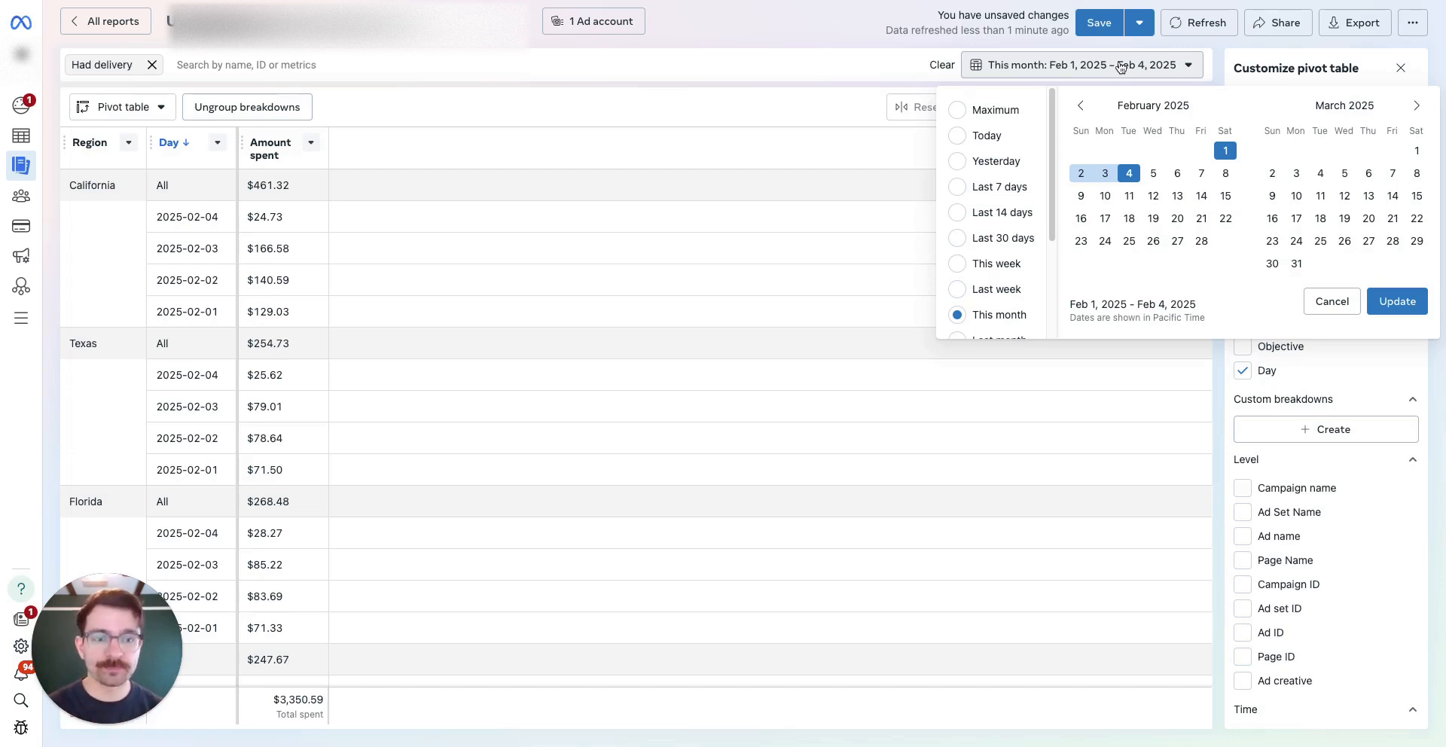
Set the report's date range to Dec 1, 2024 – Feb 4, 2025
click(1081, 106)
click(1080, 105)
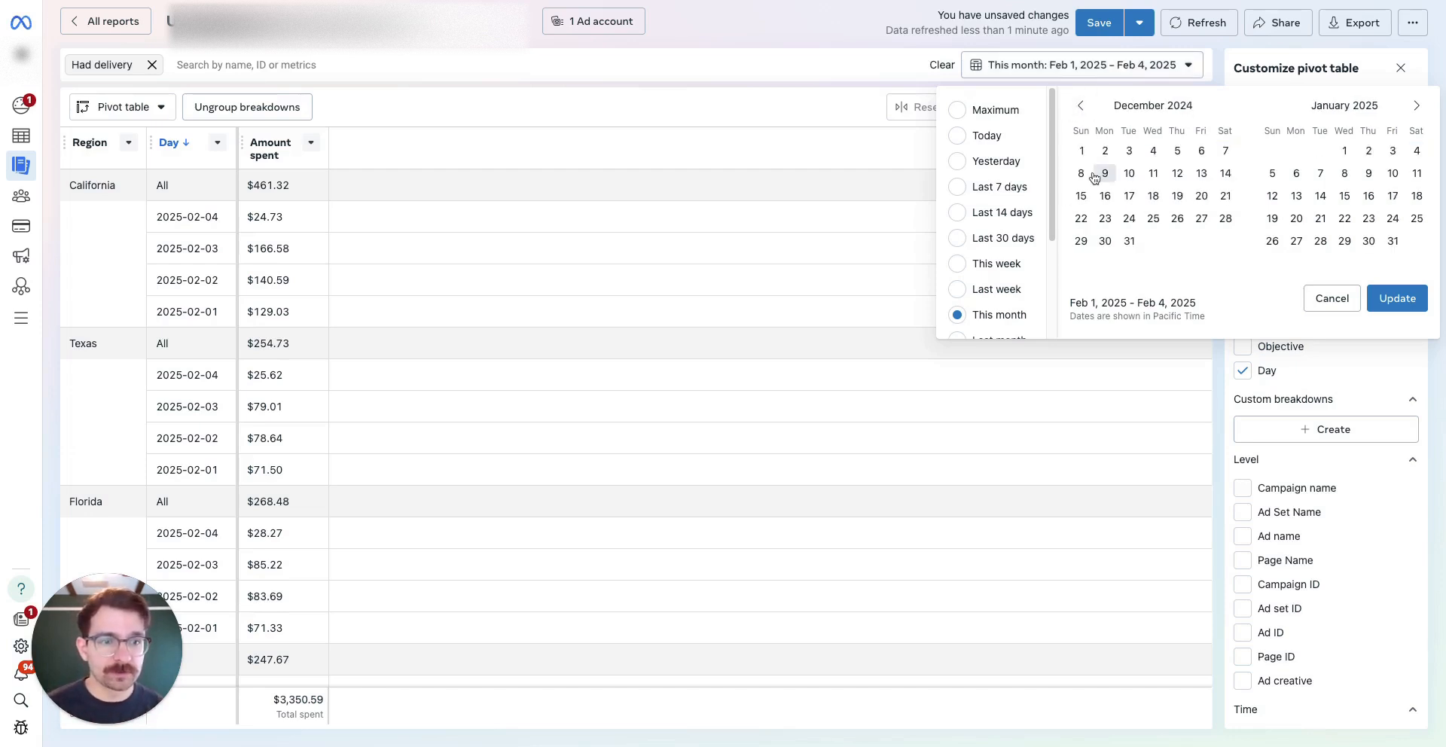
click(1081, 151)
click(1416, 105)
click(1319, 179)
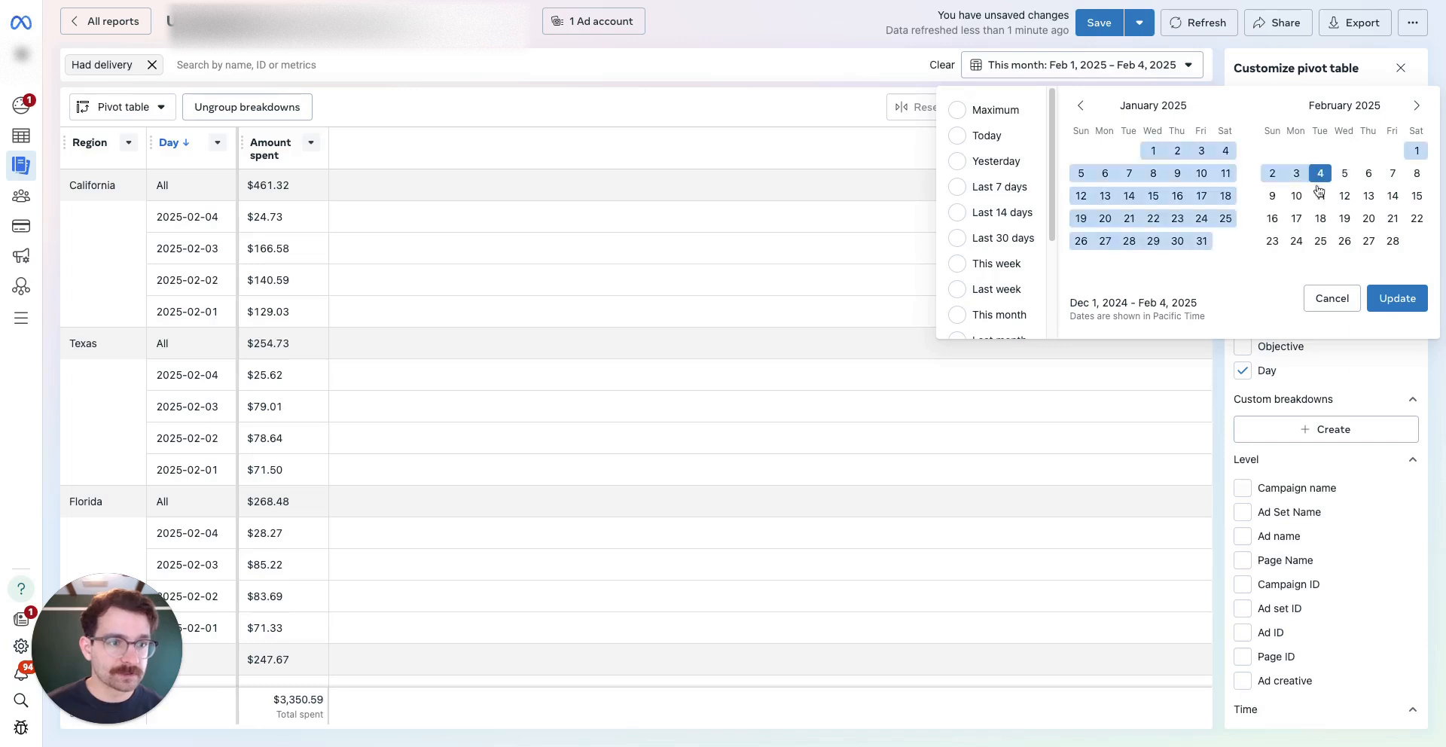
click(1397, 299)
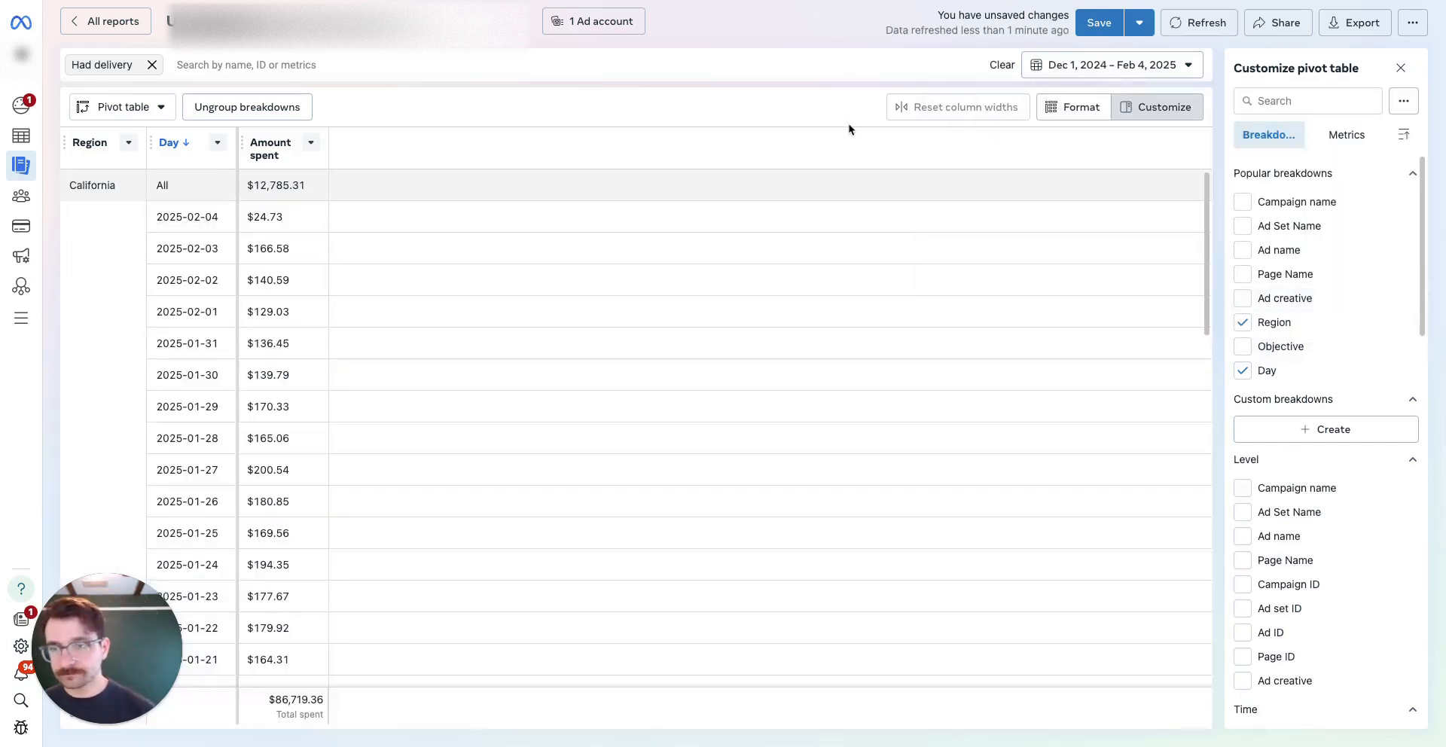
Open the report's export options and cancel without exporting
scroll(248, 279, down, 1)
scroll(319, 233, up, 1)
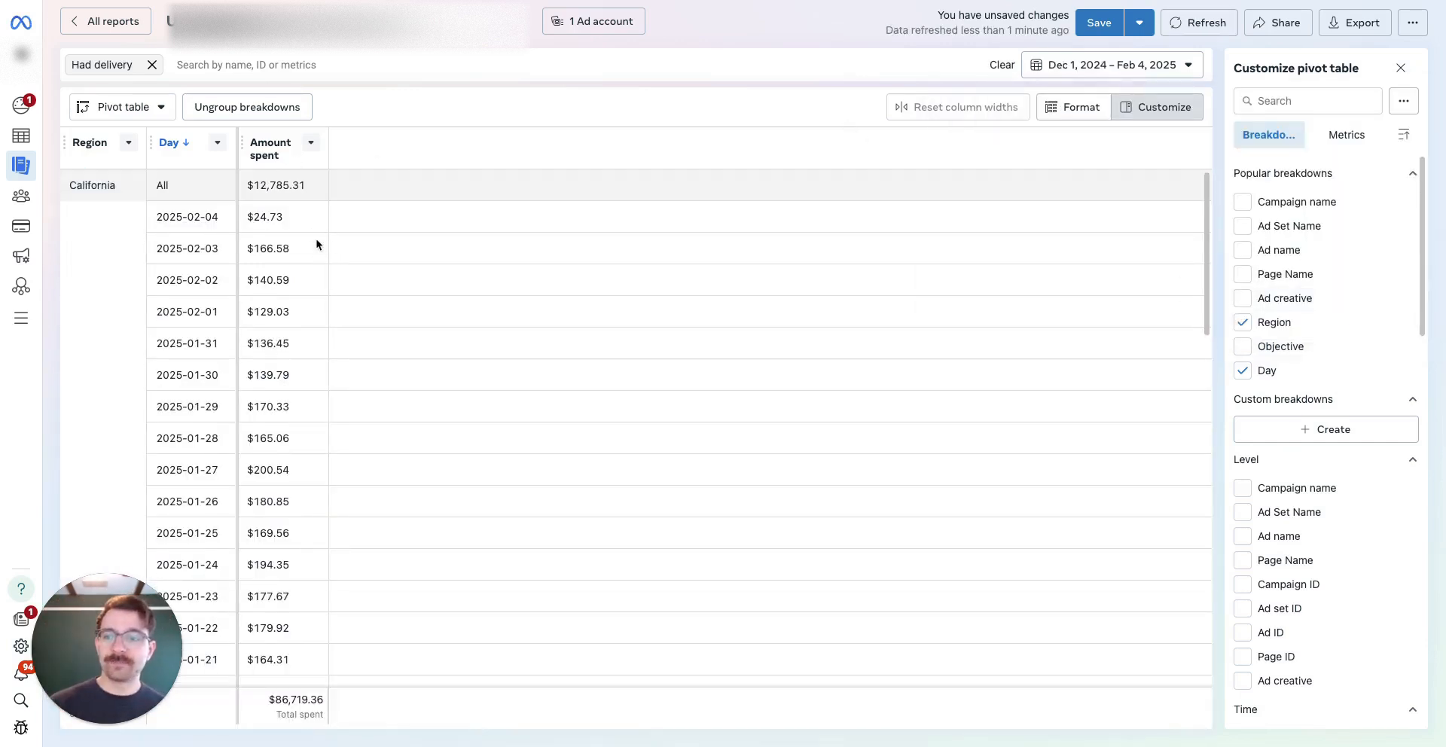
click(1360, 23)
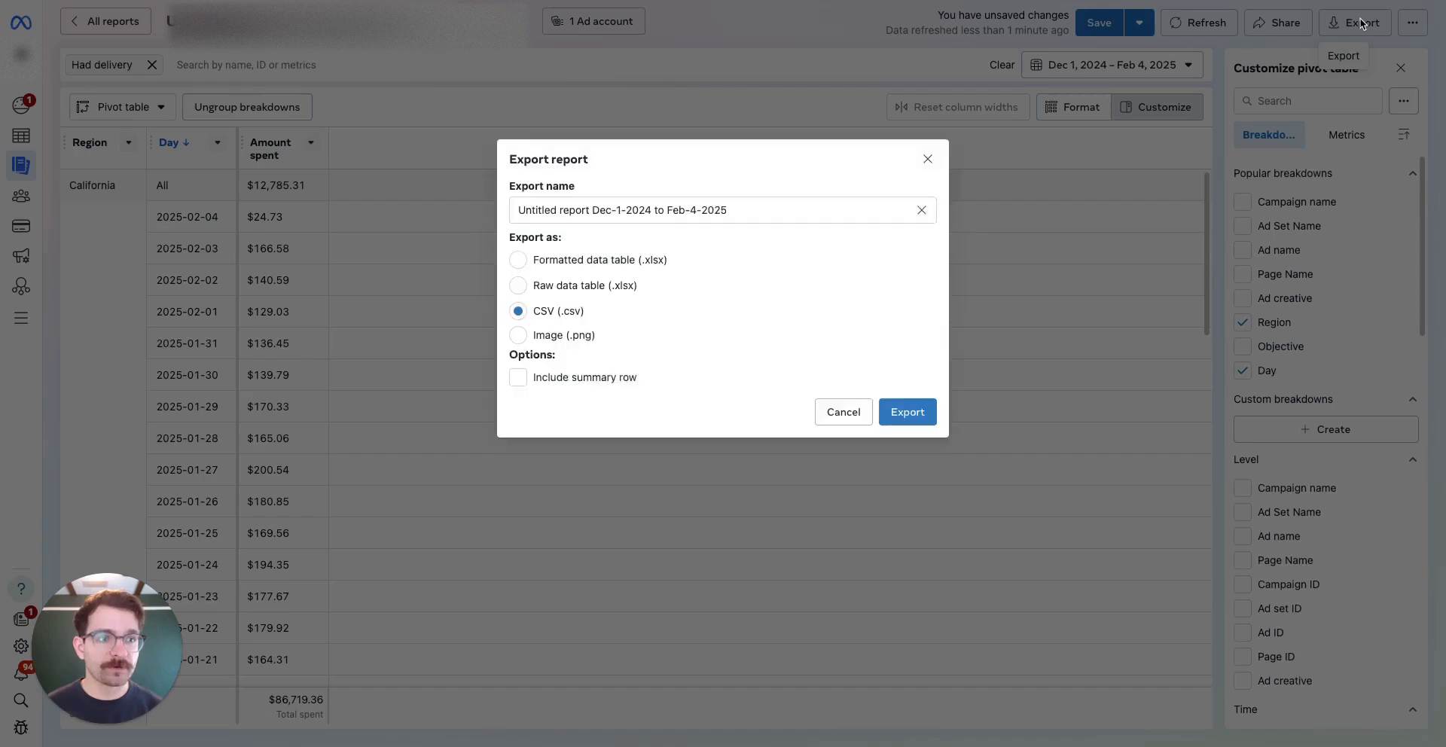
click(843, 413)
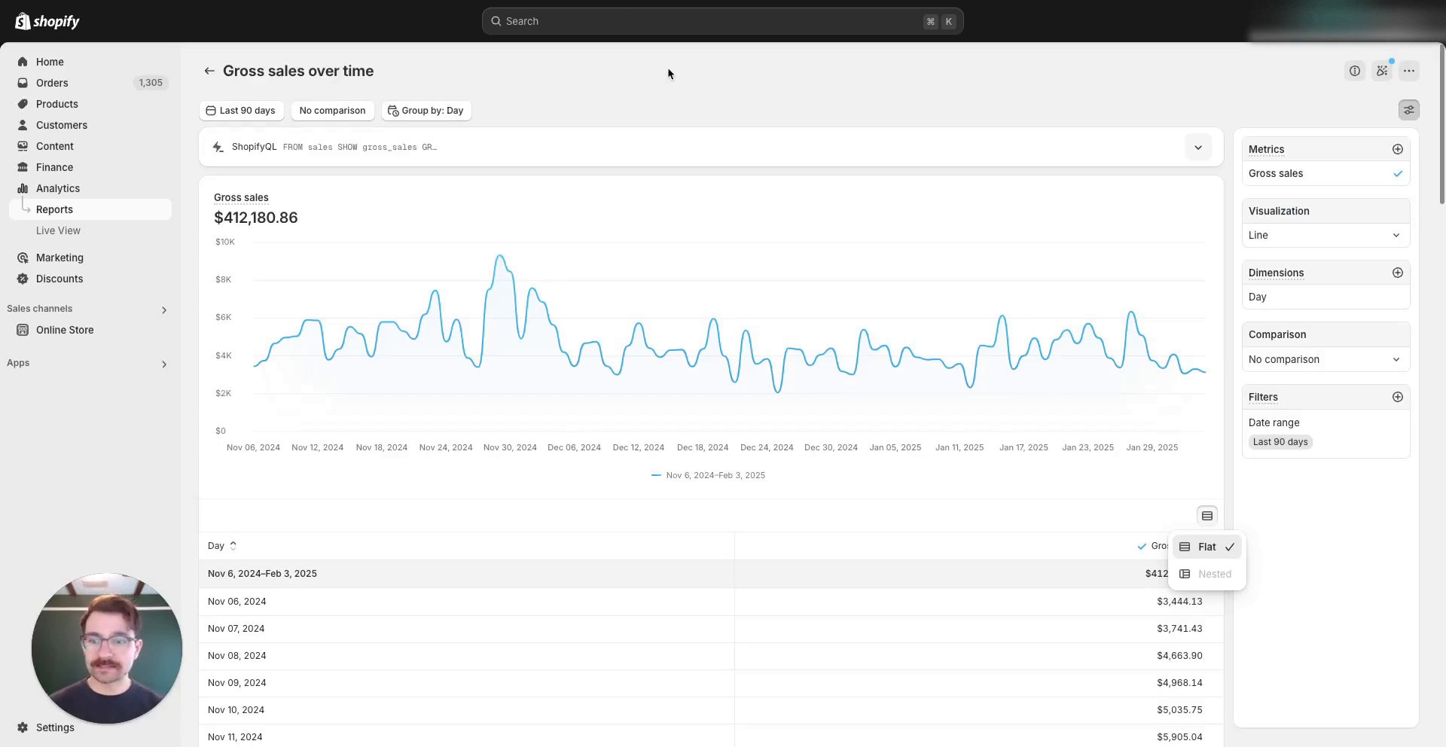
click(798, 102)
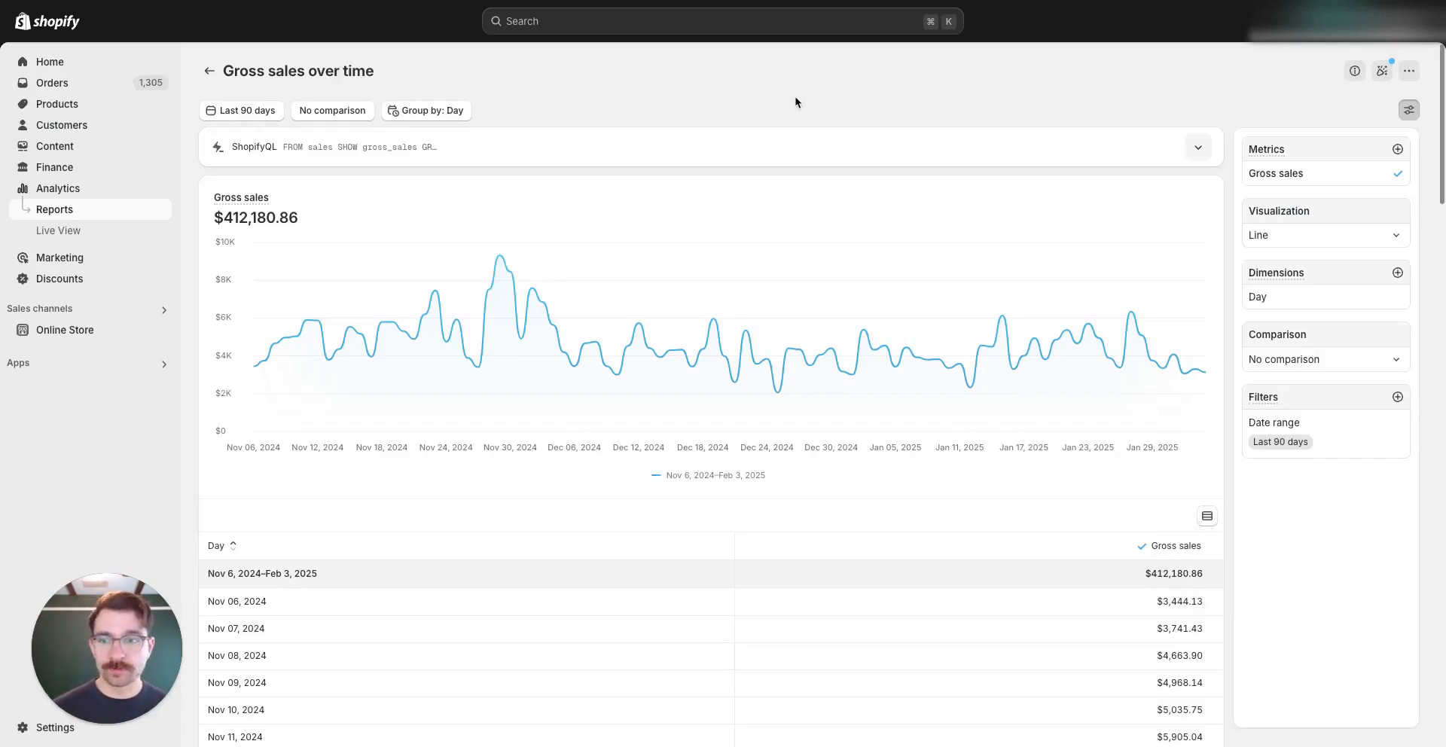
click(254, 113)
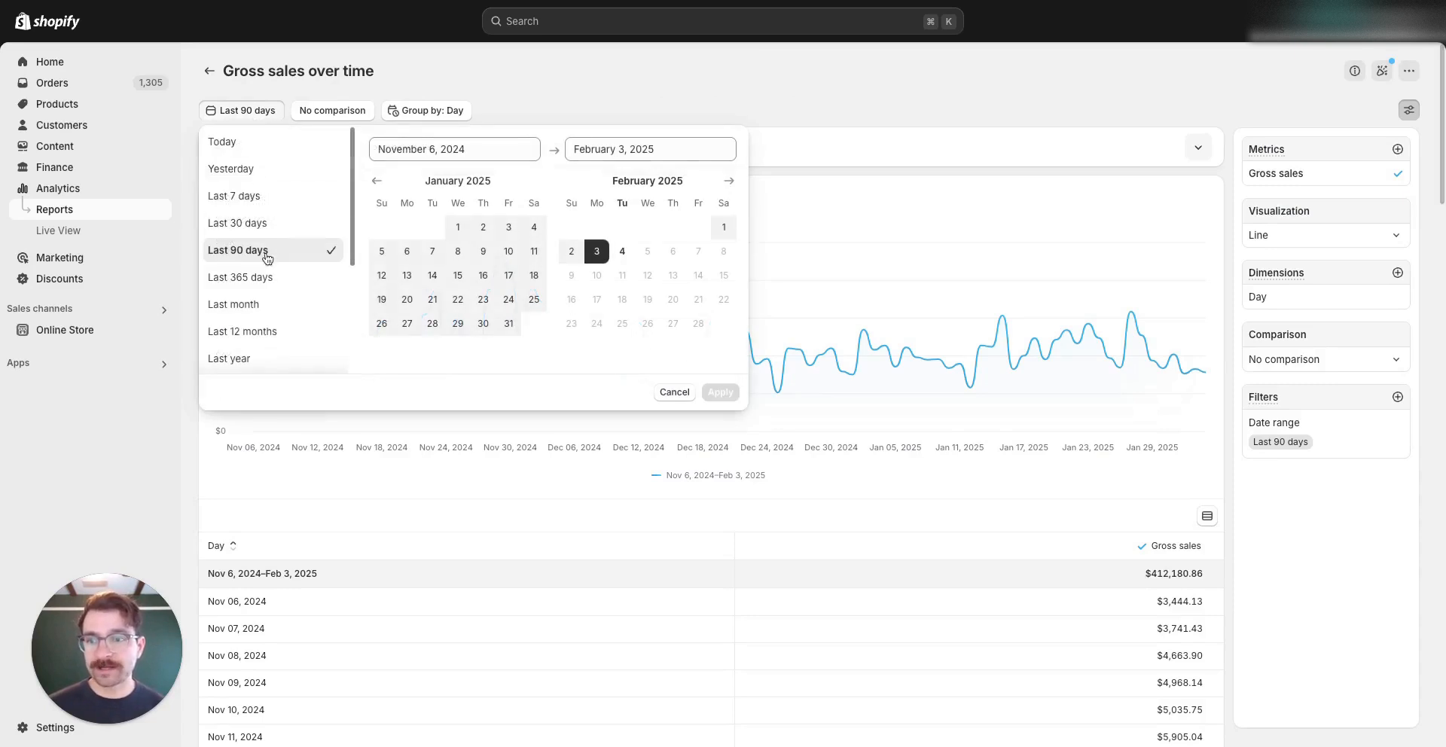
click(1304, 181)
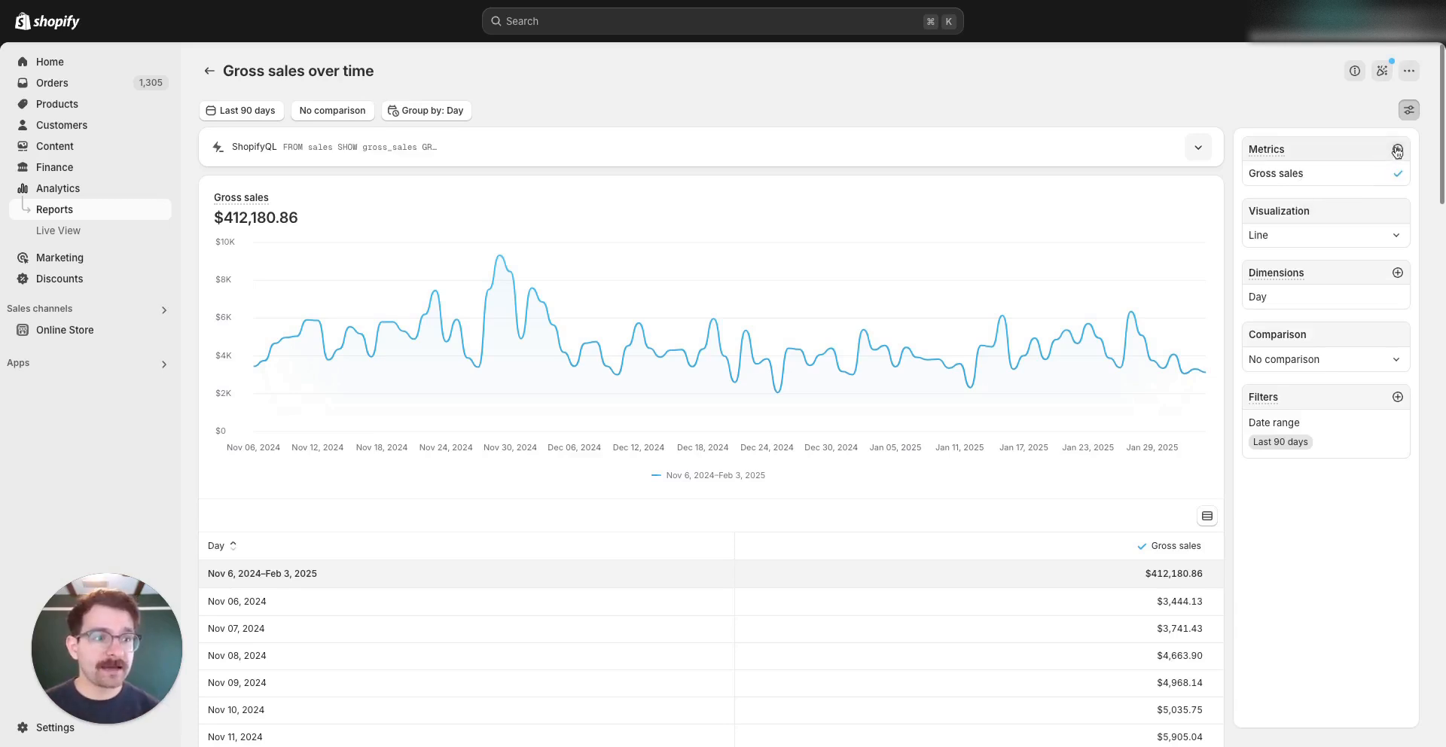
Add Orders as a metric to the gross sales report
click(1398, 149)
text(order)
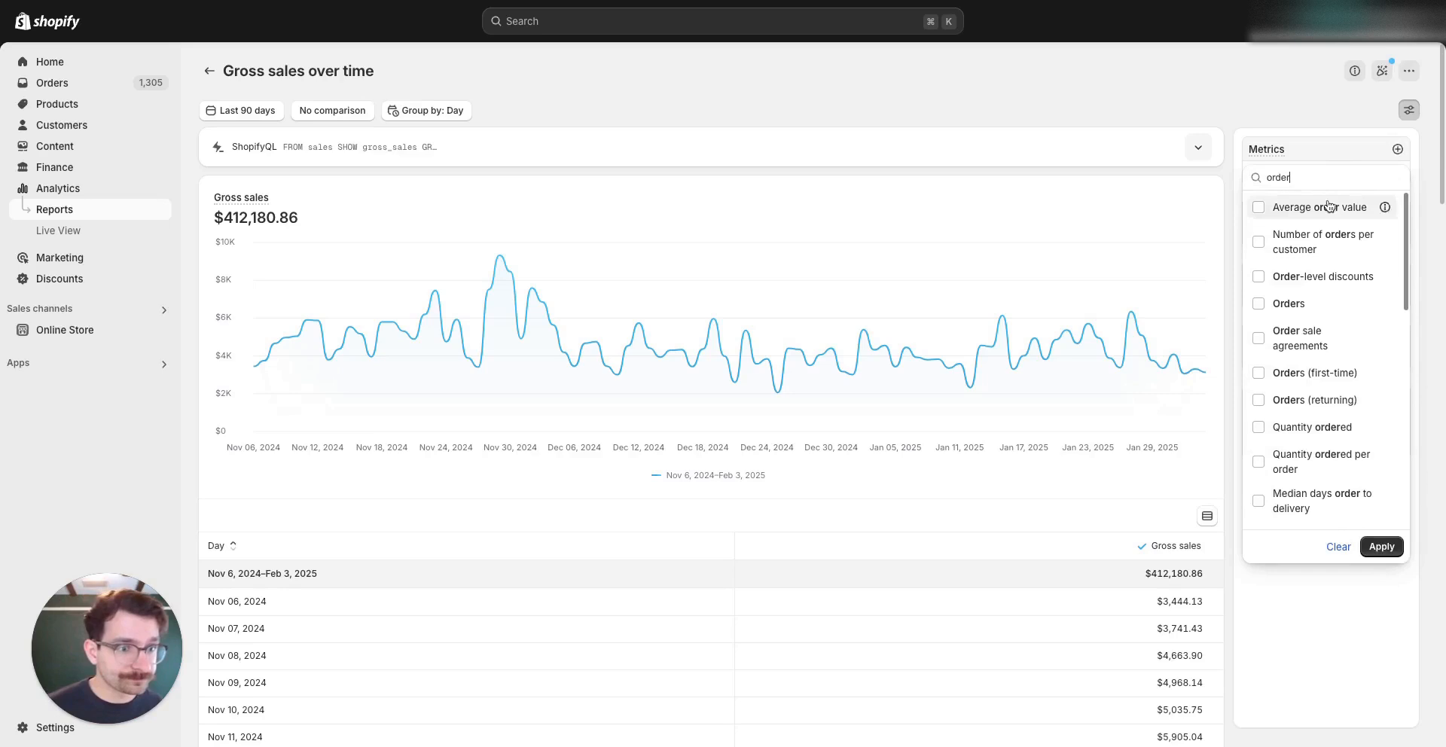
click(1259, 326)
click(1382, 546)
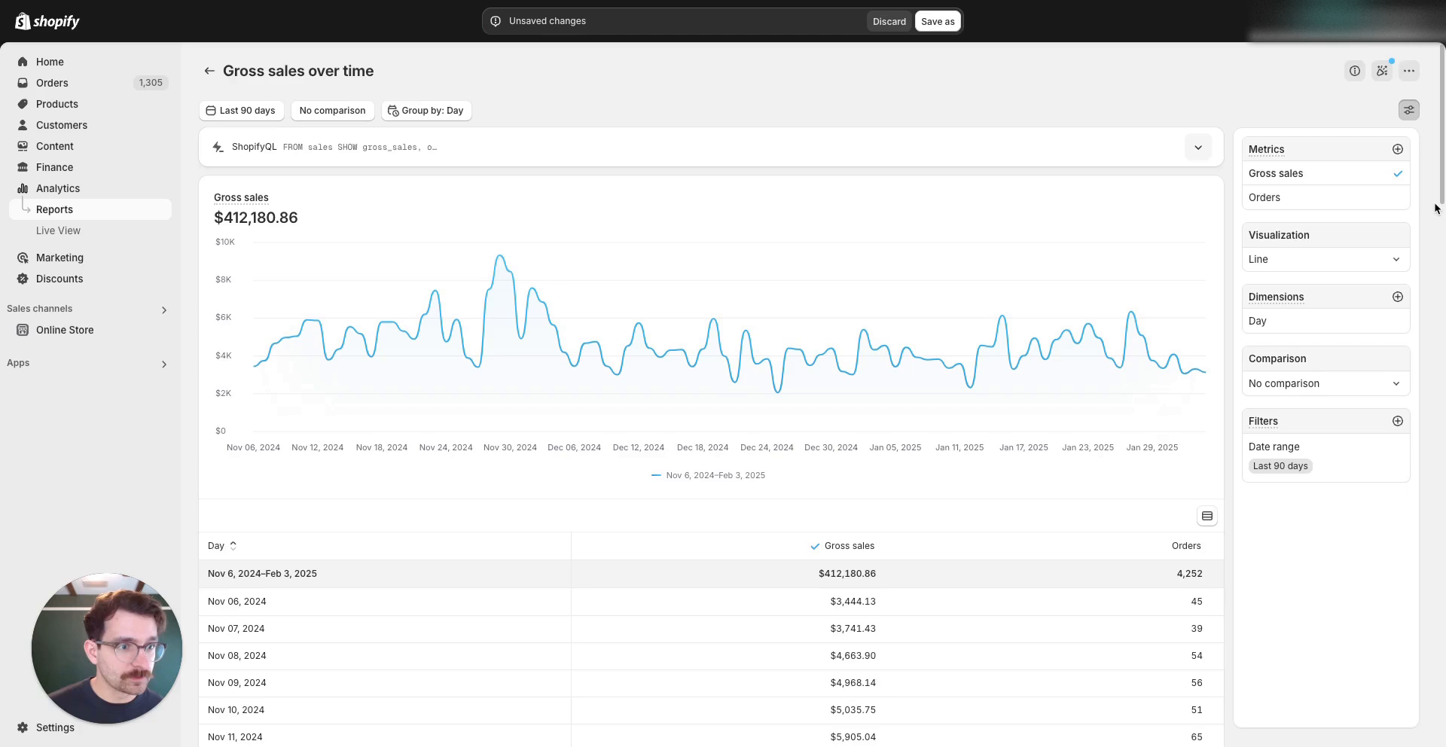
Add Billing region as a dimension to the report
click(1397, 298)
text(billin)
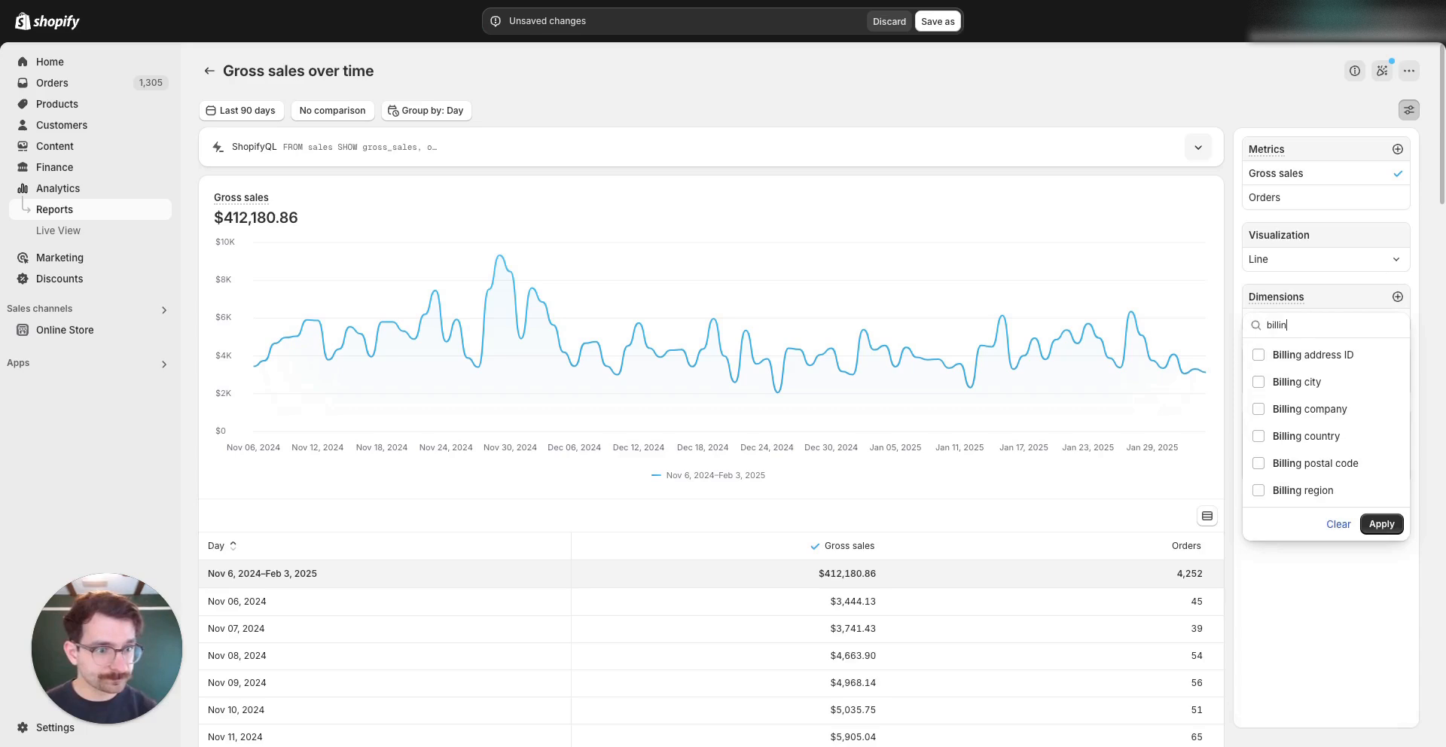
click(1258, 491)
click(1382, 525)
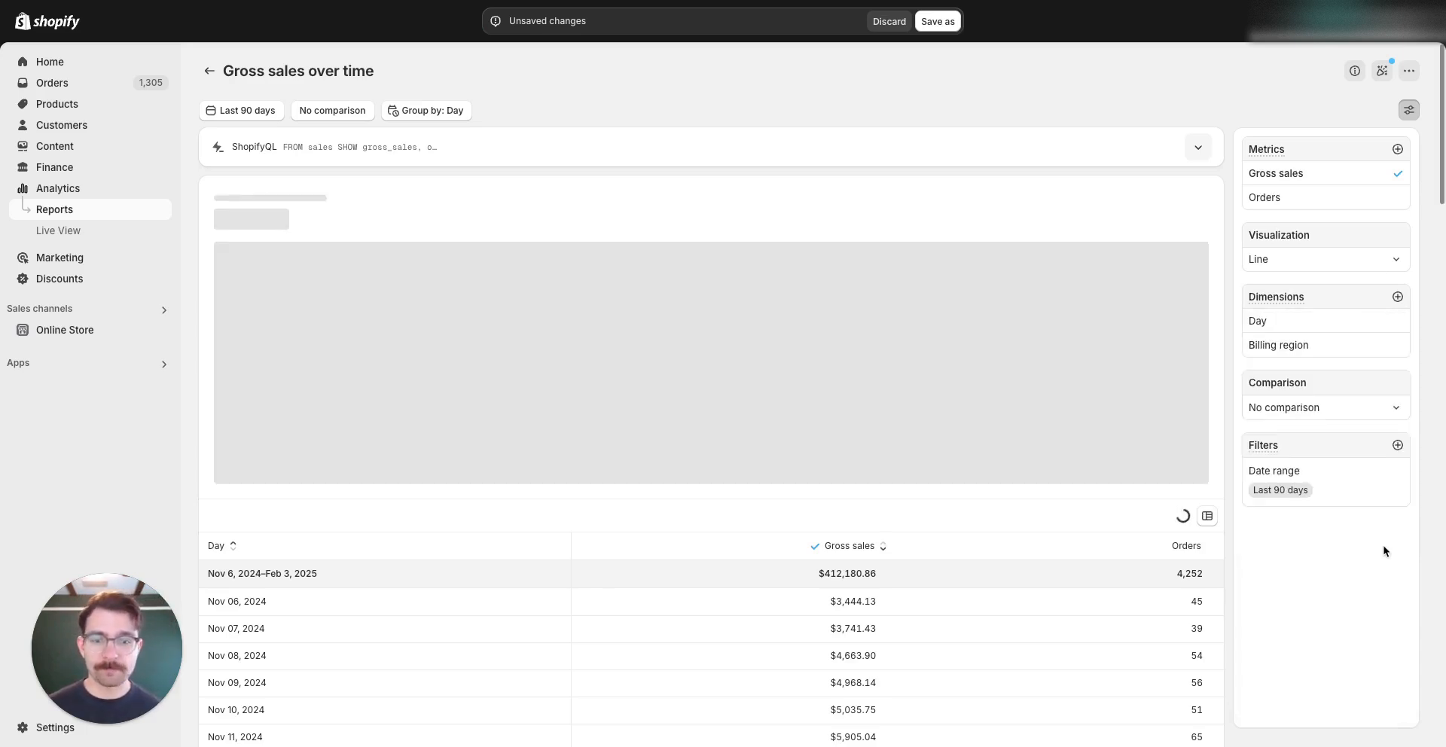
Check California's $612.40 gross sales in the results and open the report actions menu
scroll(1162, 531, down, 2)
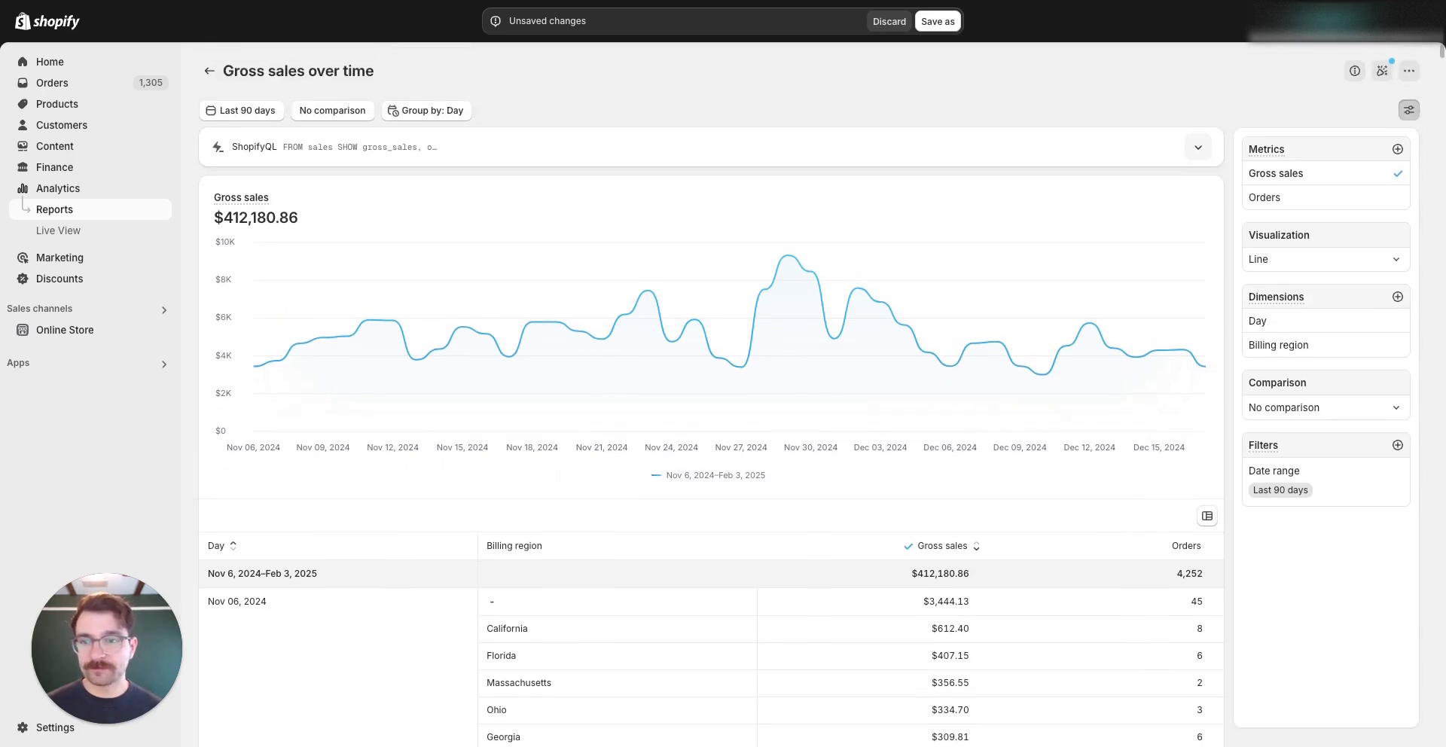
scroll(809, 542, down, 4)
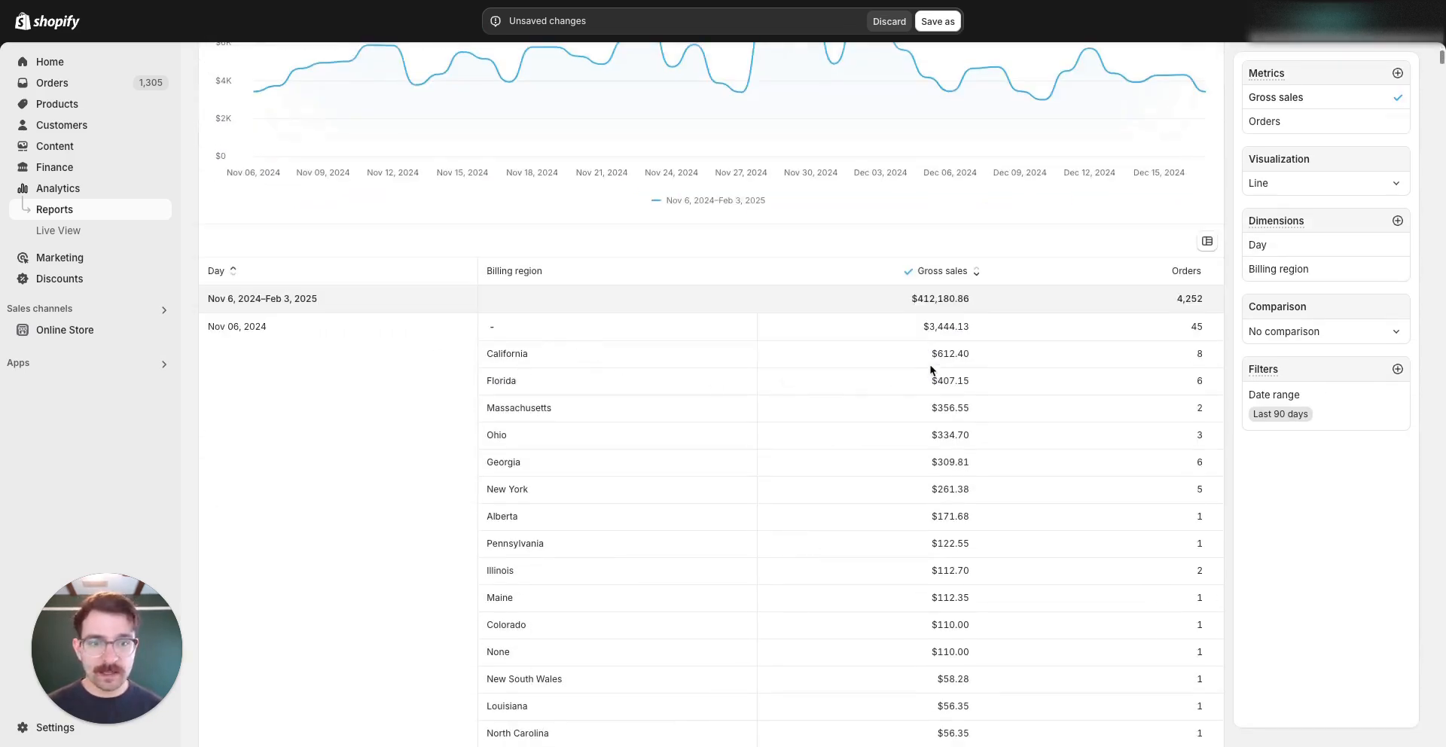
double_click(965, 353)
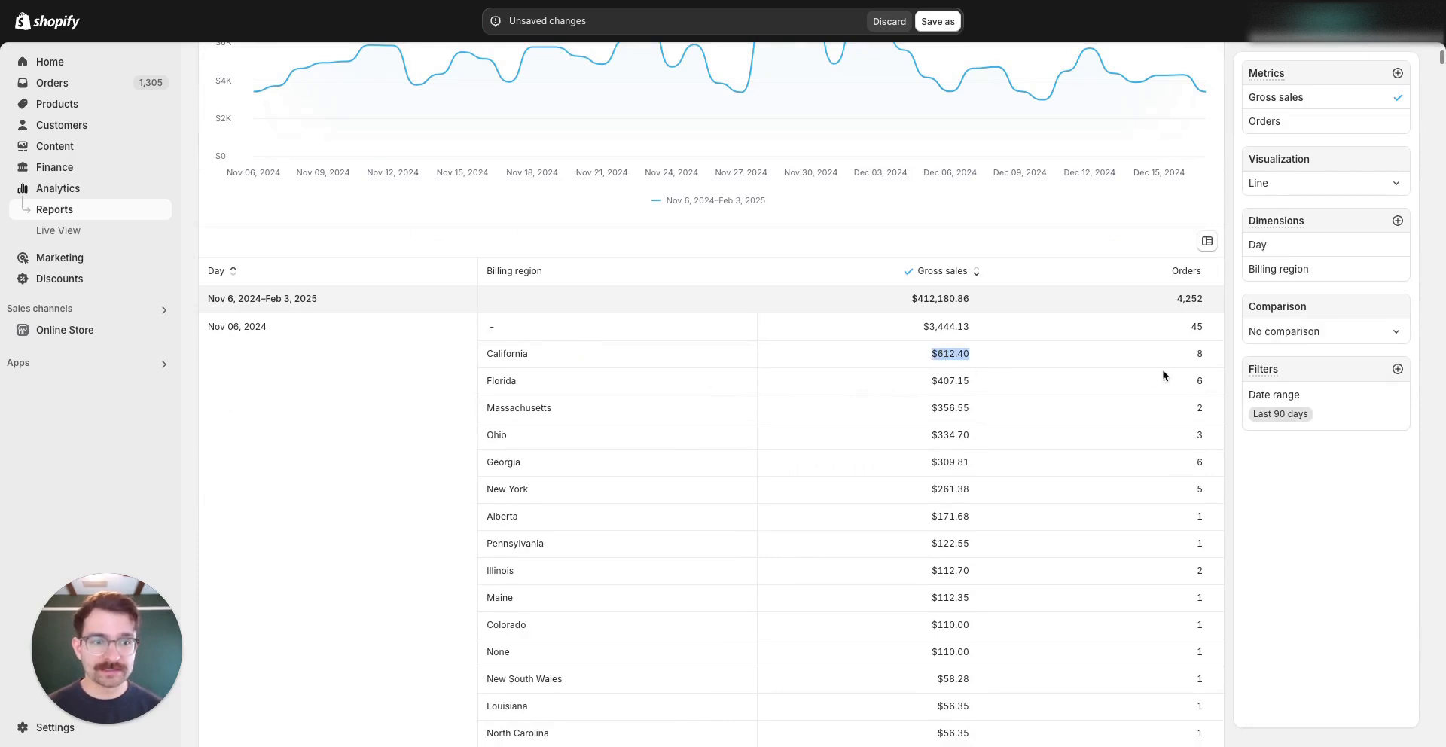
drag(1184, 364, 1220, 360)
scroll(1170, 534, up, 1)
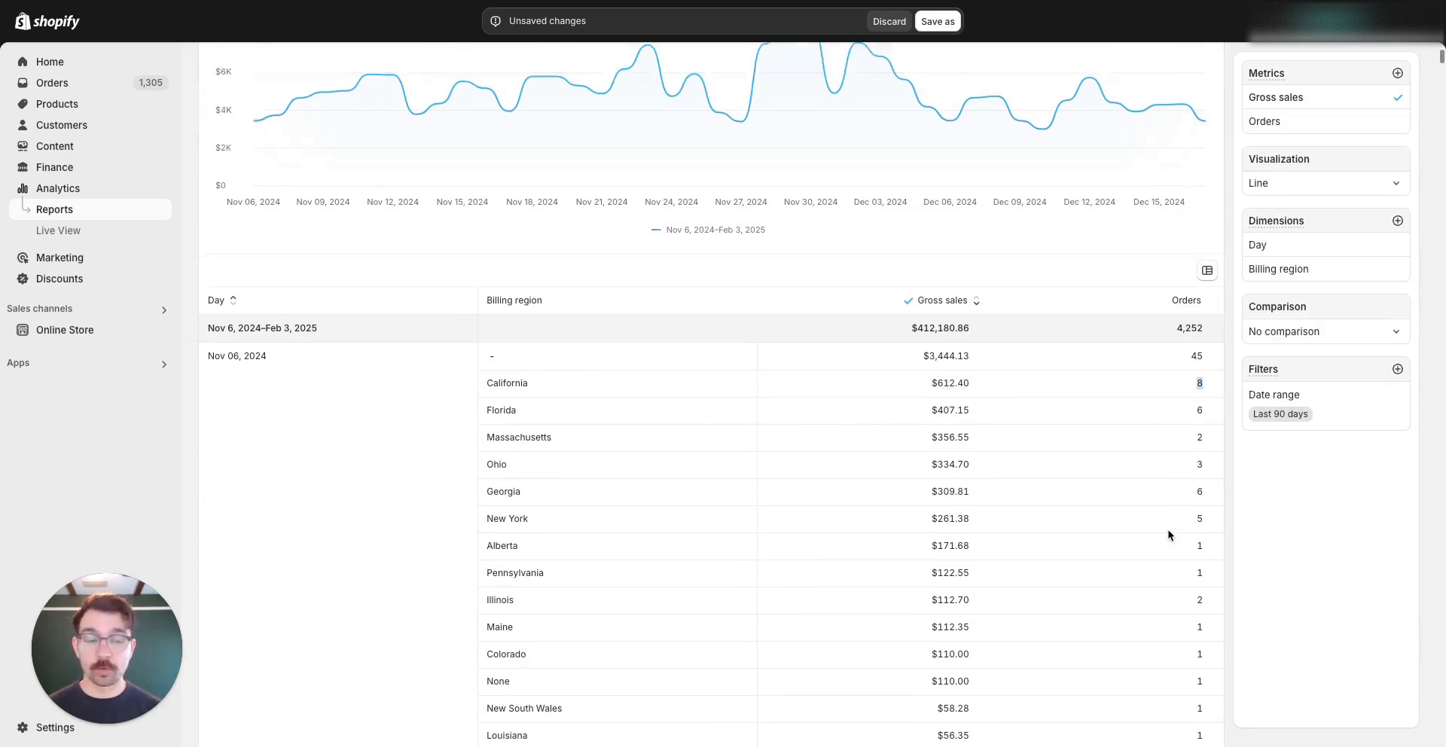
scroll(1170, 535, up, 3)
click(1410, 66)
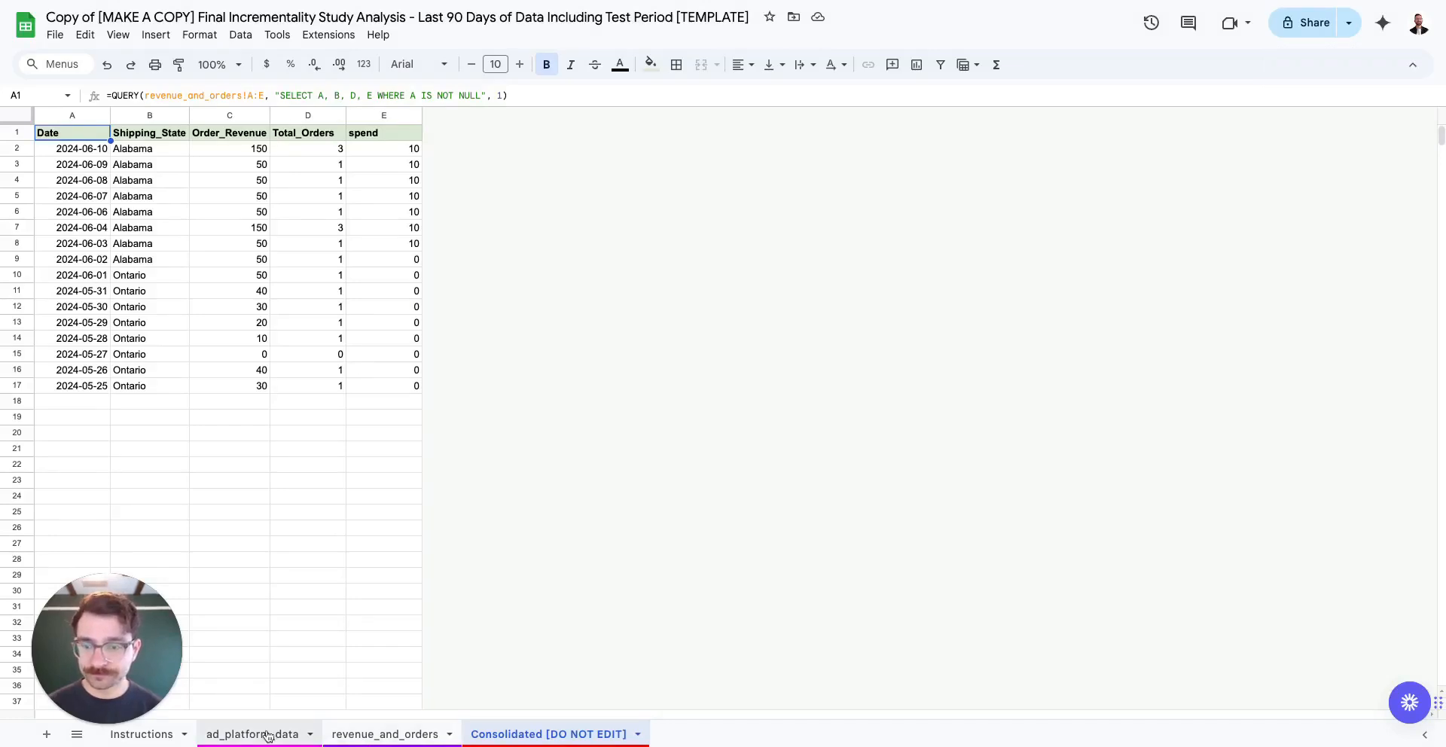
Inspect the ad_platform_data, revenue_and_orders and Consolidated sheets, including California's 149 orders
click(265, 734)
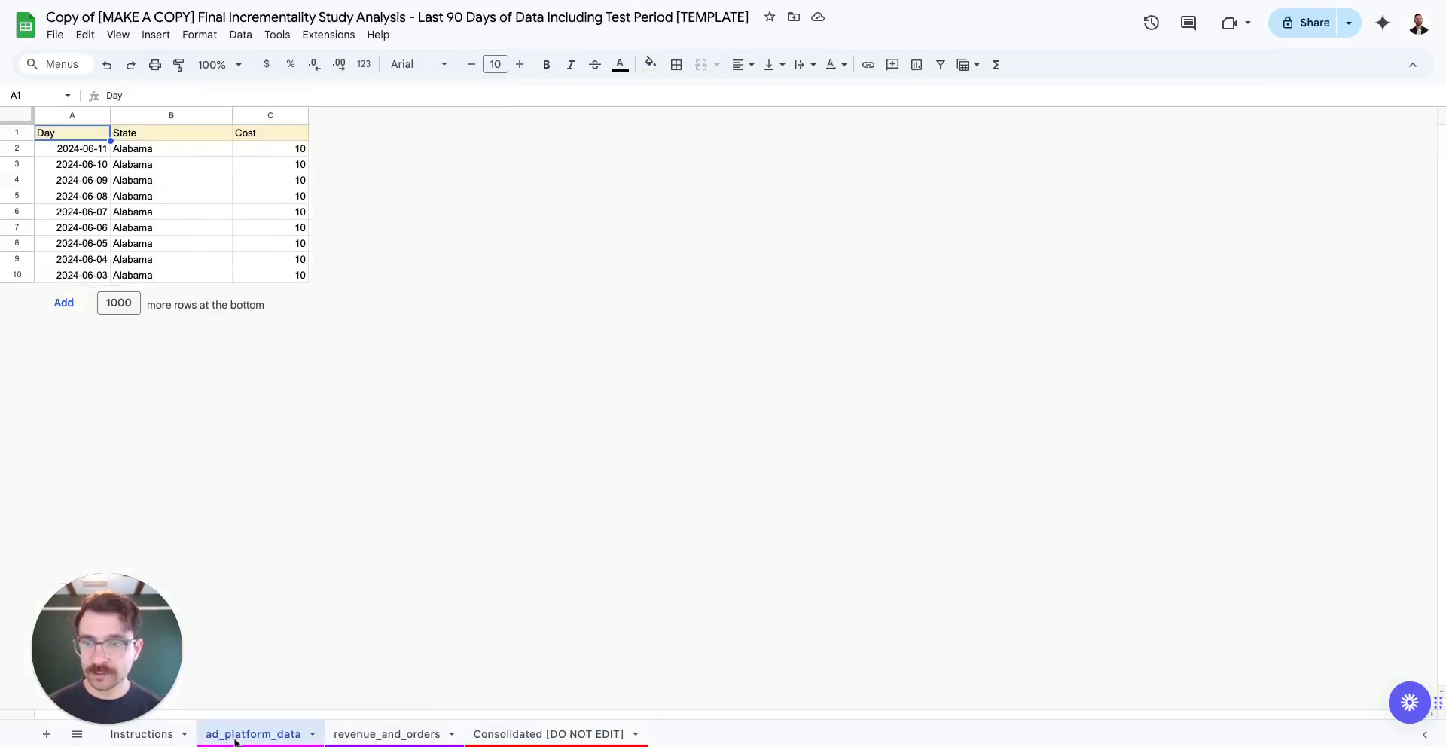
drag(83, 148, 381, 413)
click(387, 735)
click(550, 734)
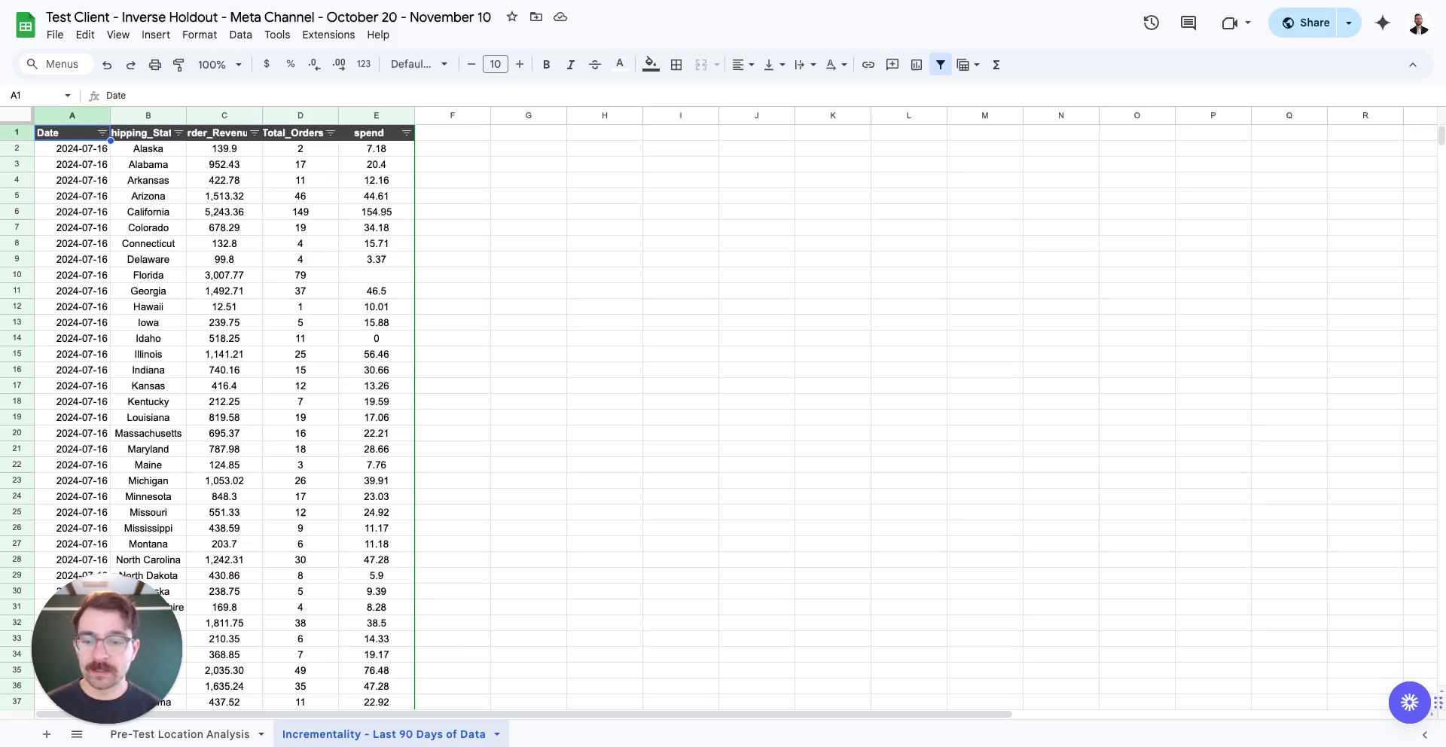
click(293, 214)
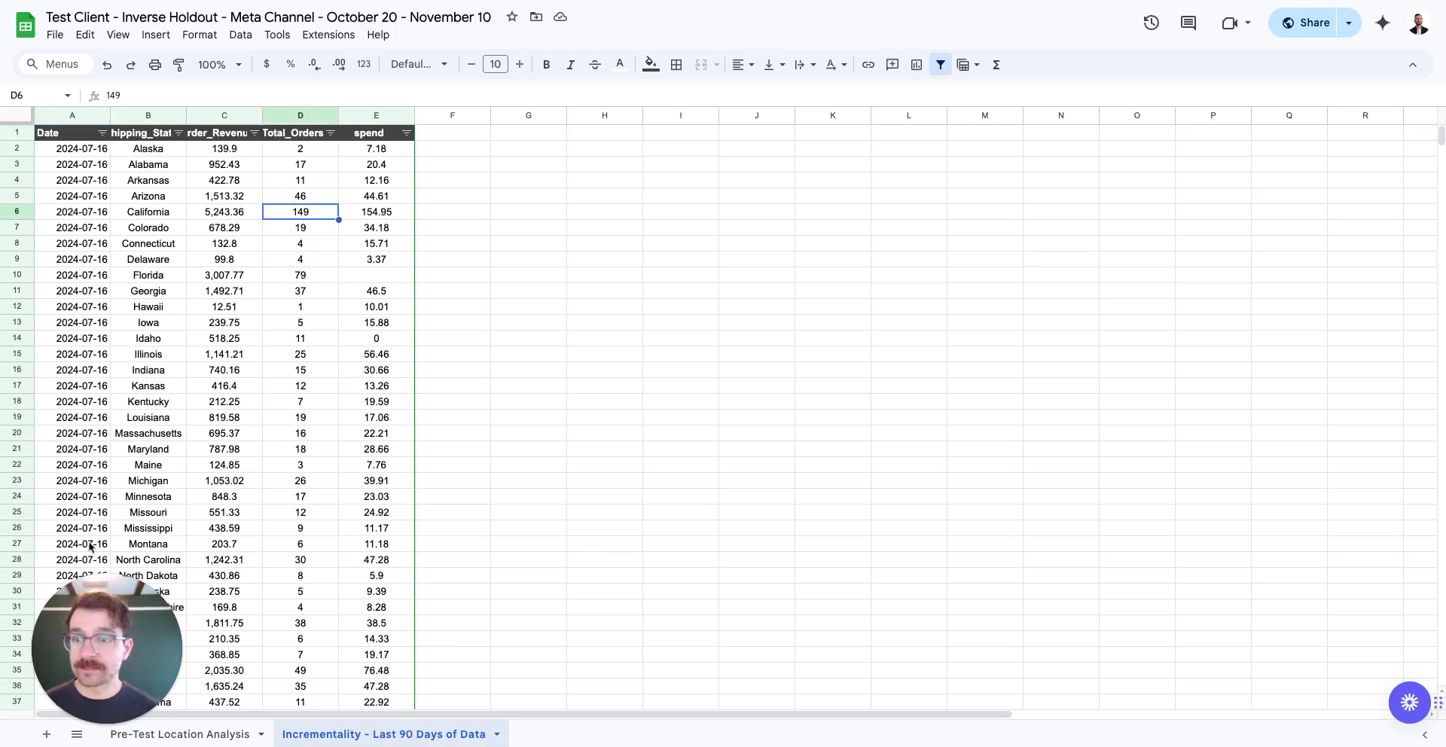
drag(87, 646, 1316, 125)
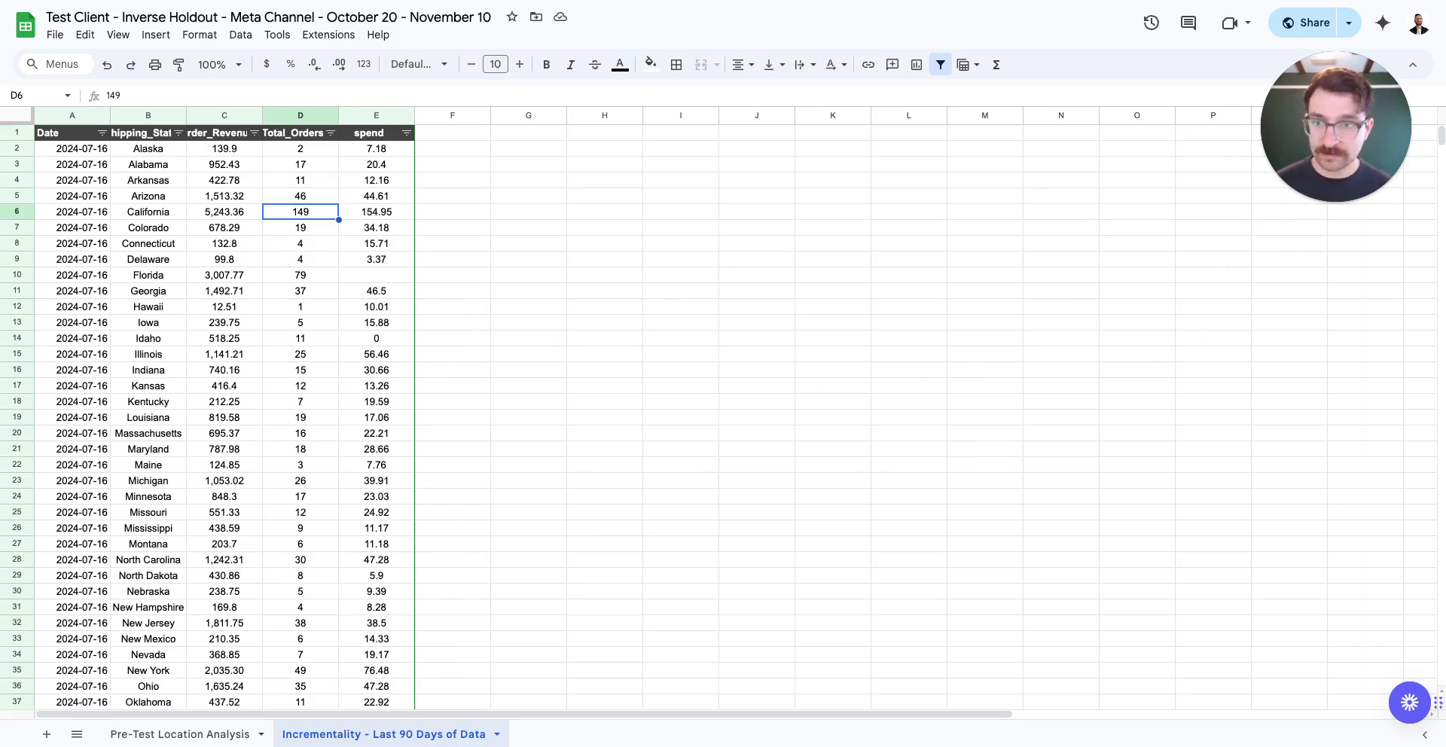
scroll(271, 335, down, 15)
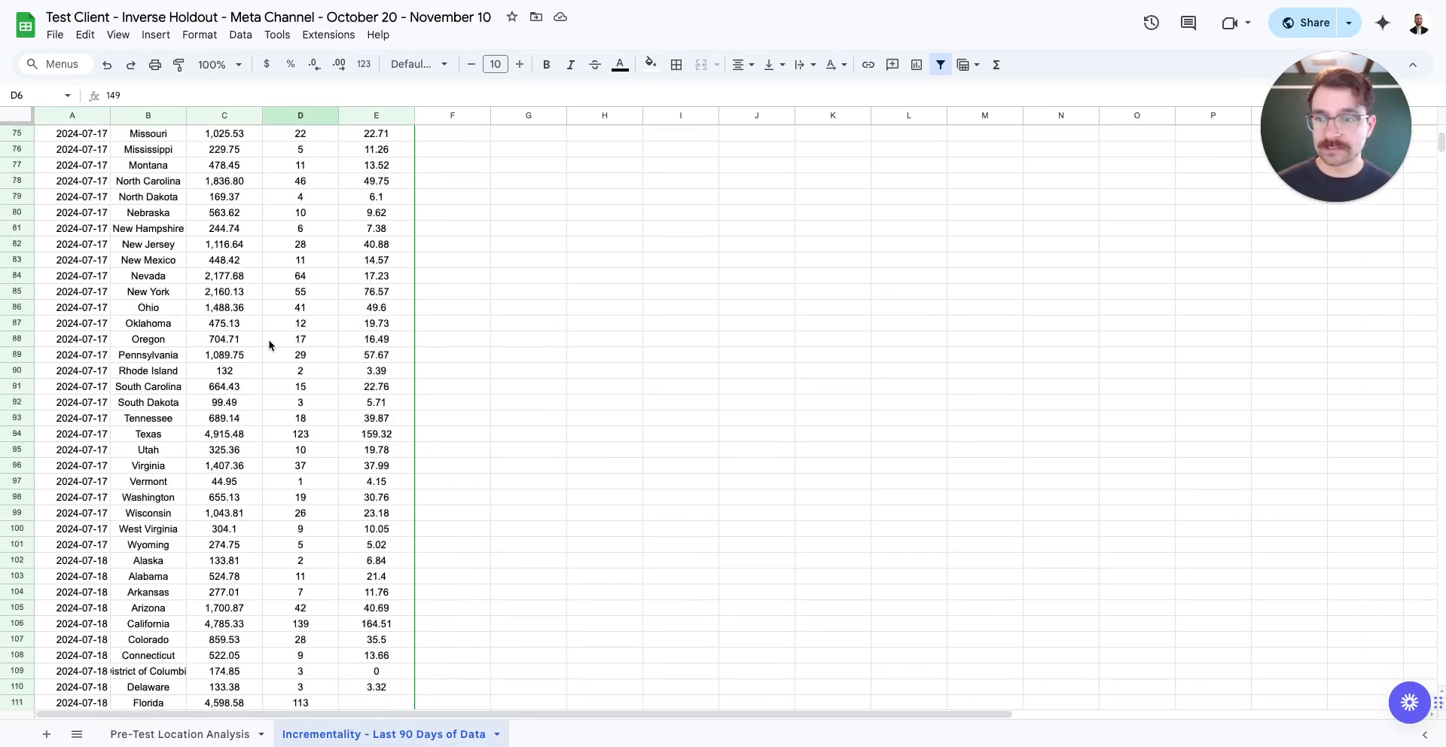
scroll(271, 345, down, 20)
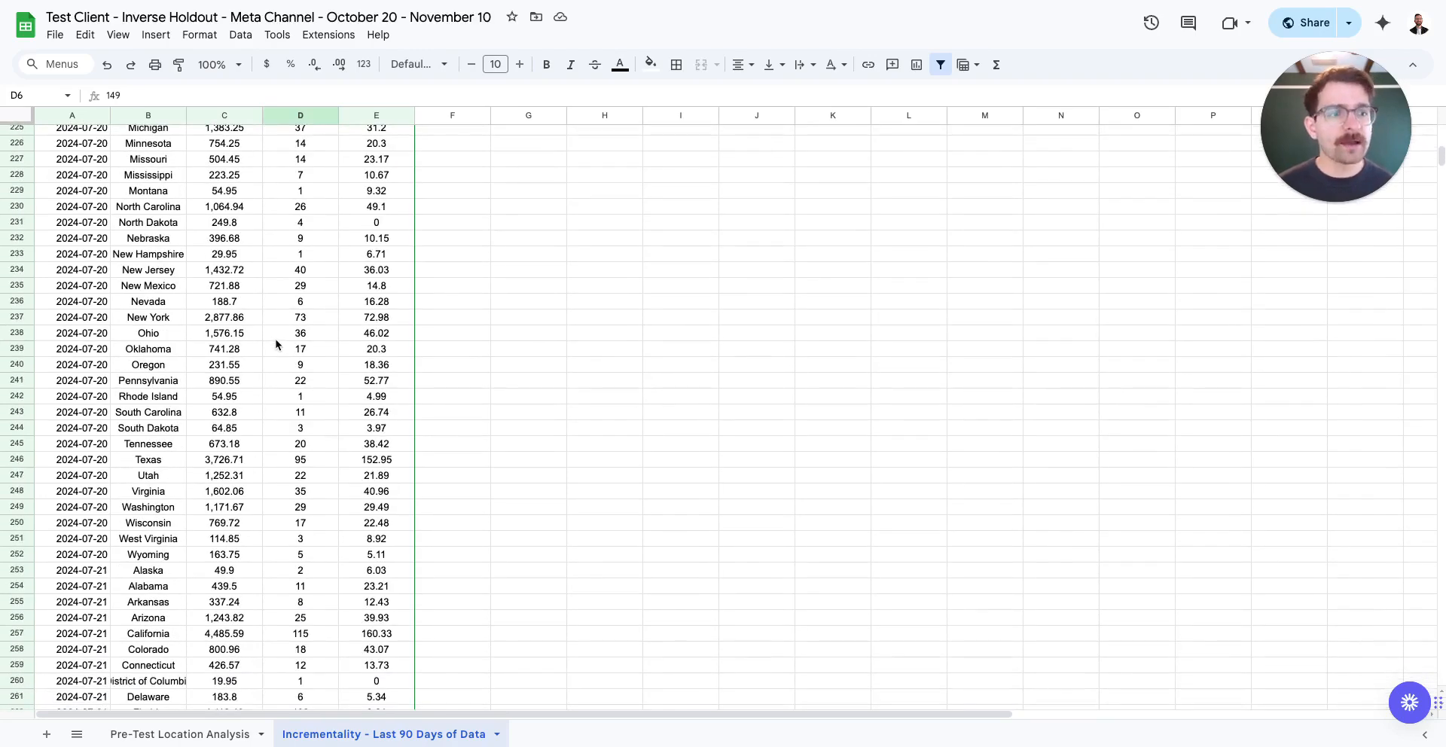
scroll(275, 344, up, 20)
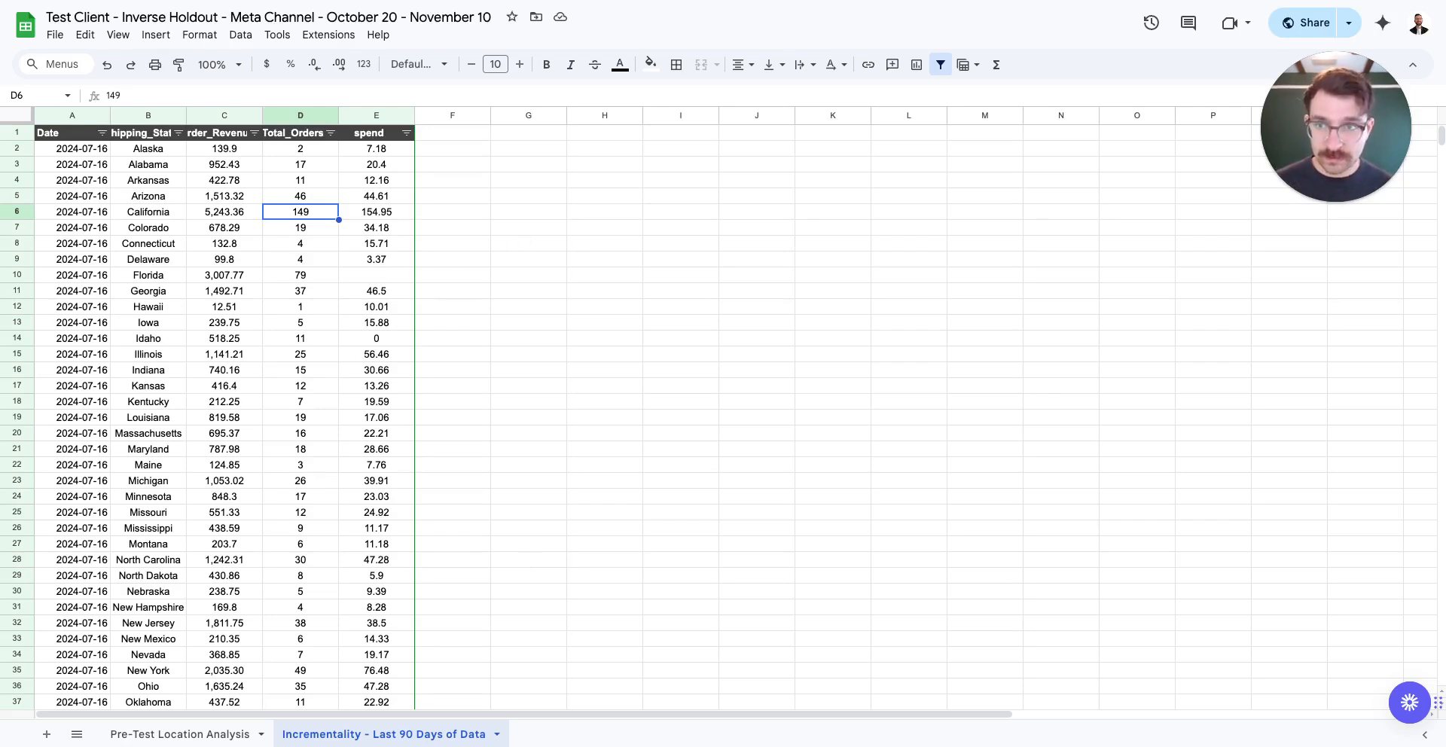
Paste the spreadsheet link into Stella's post-test analysis URL field
key(ctrl+Tab)
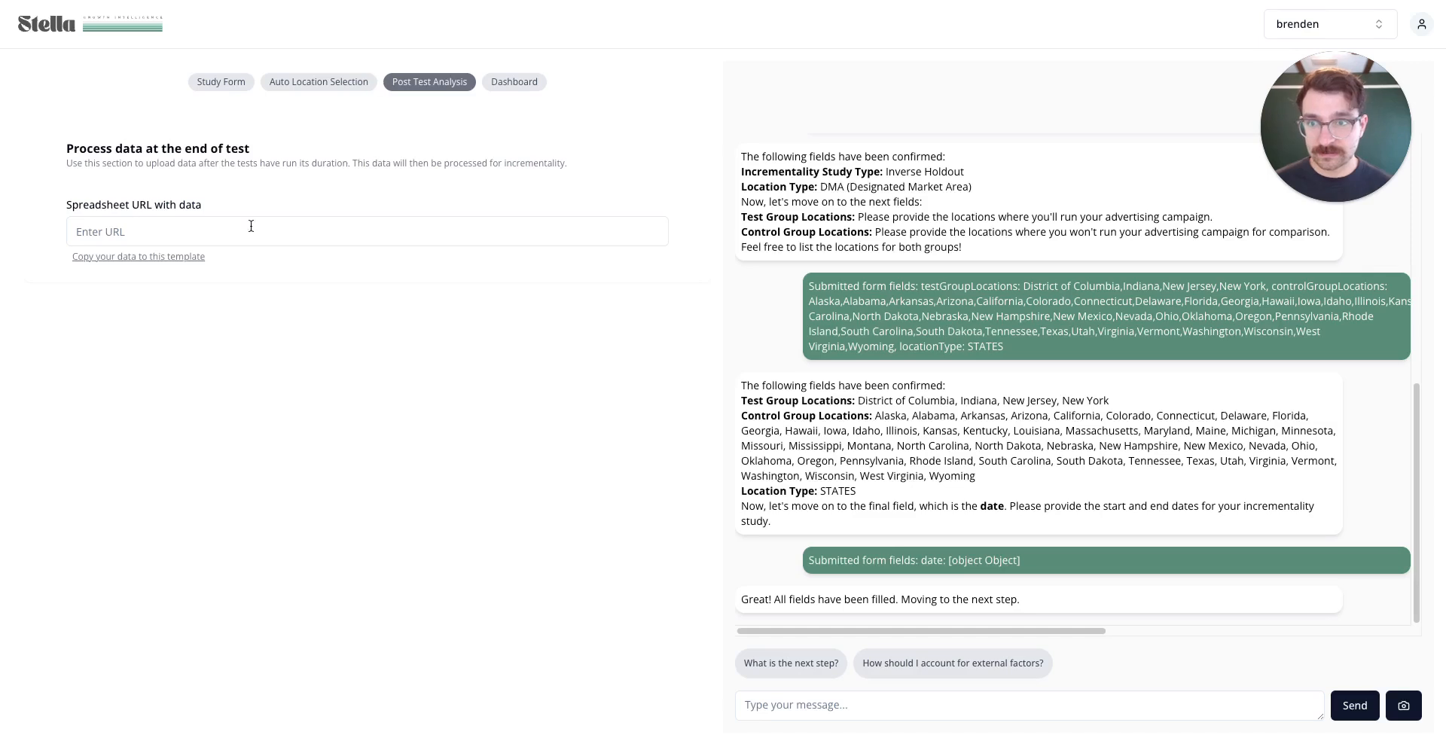
click(251, 226)
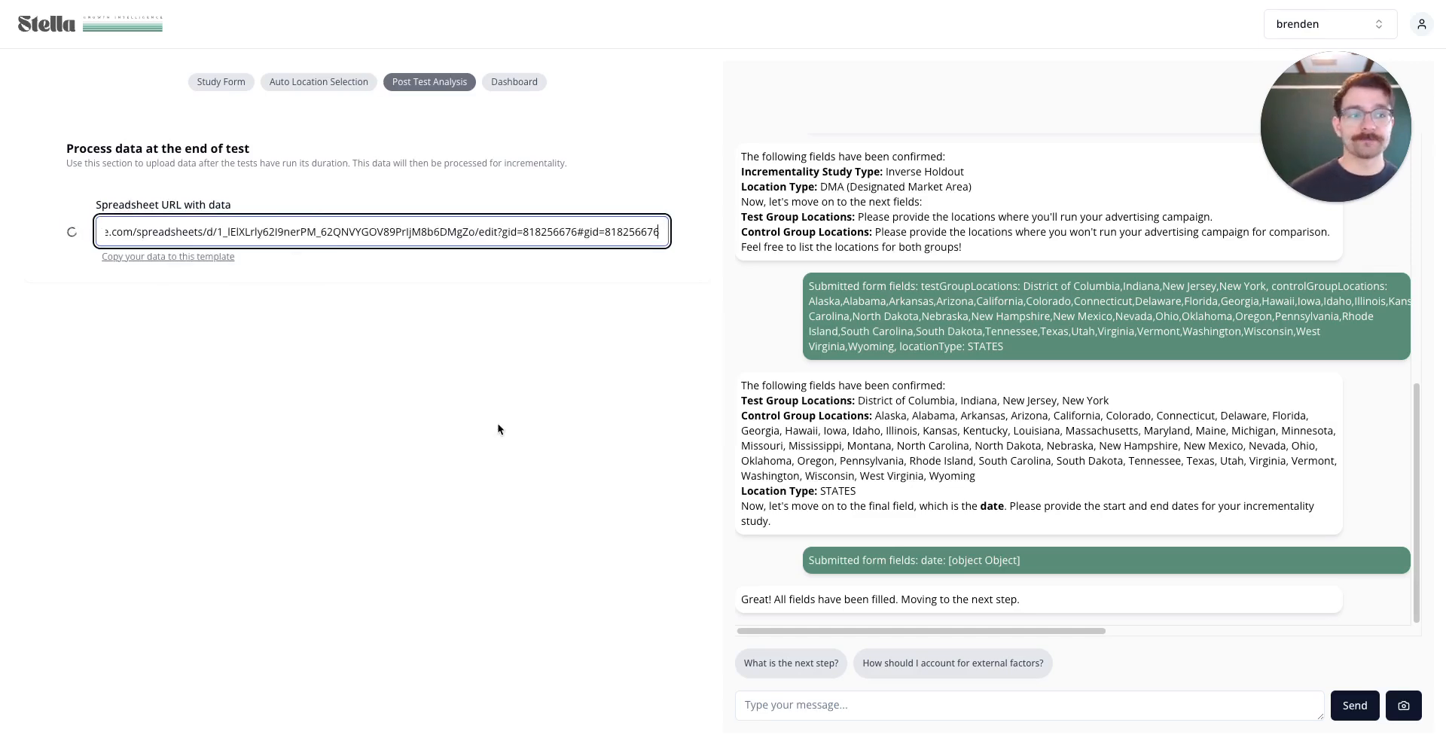
scroll(499, 431, down, 2)
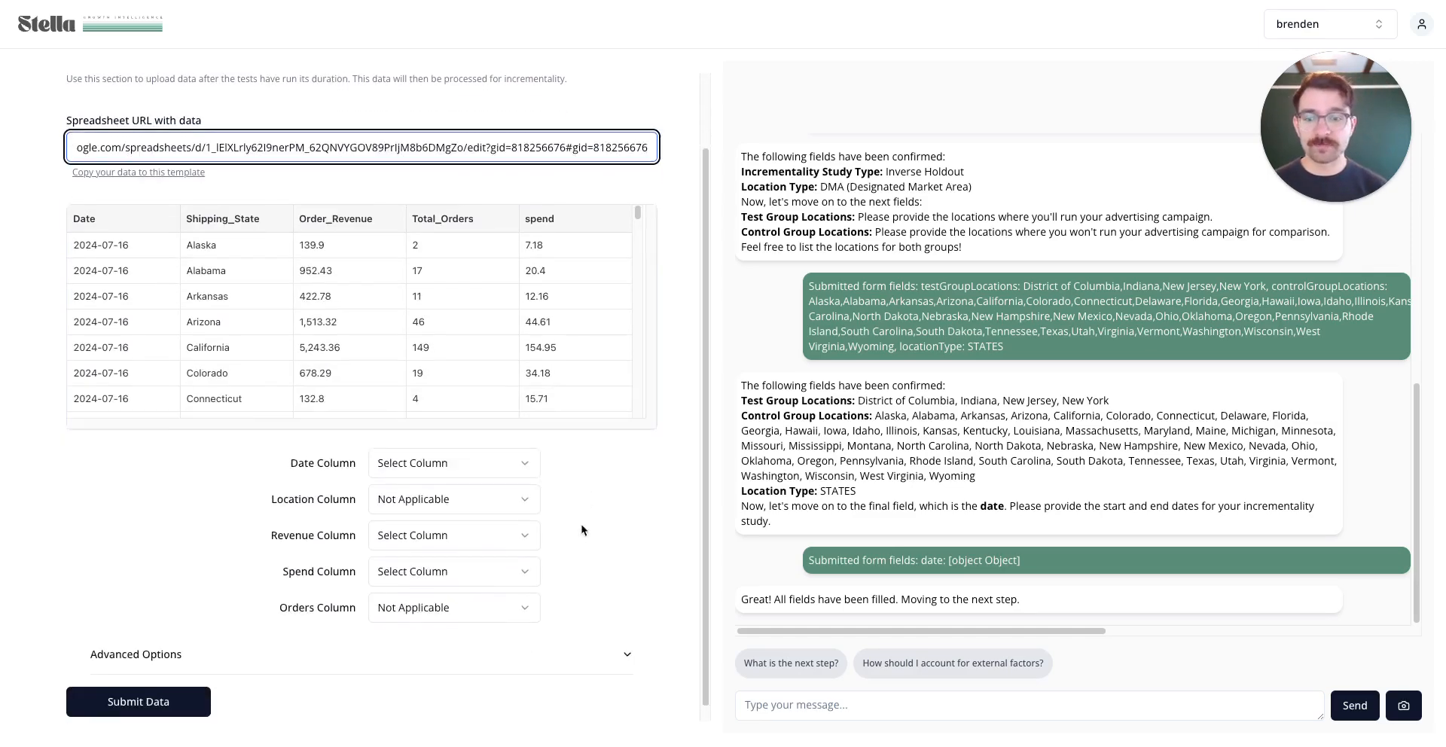
Map Date, Shipping_State, Order_Revenue, spend and Total_Orders to the date, location, revenue, spend and orders columns
click(463, 450)
click(443, 477)
click(441, 488)
click(432, 567)
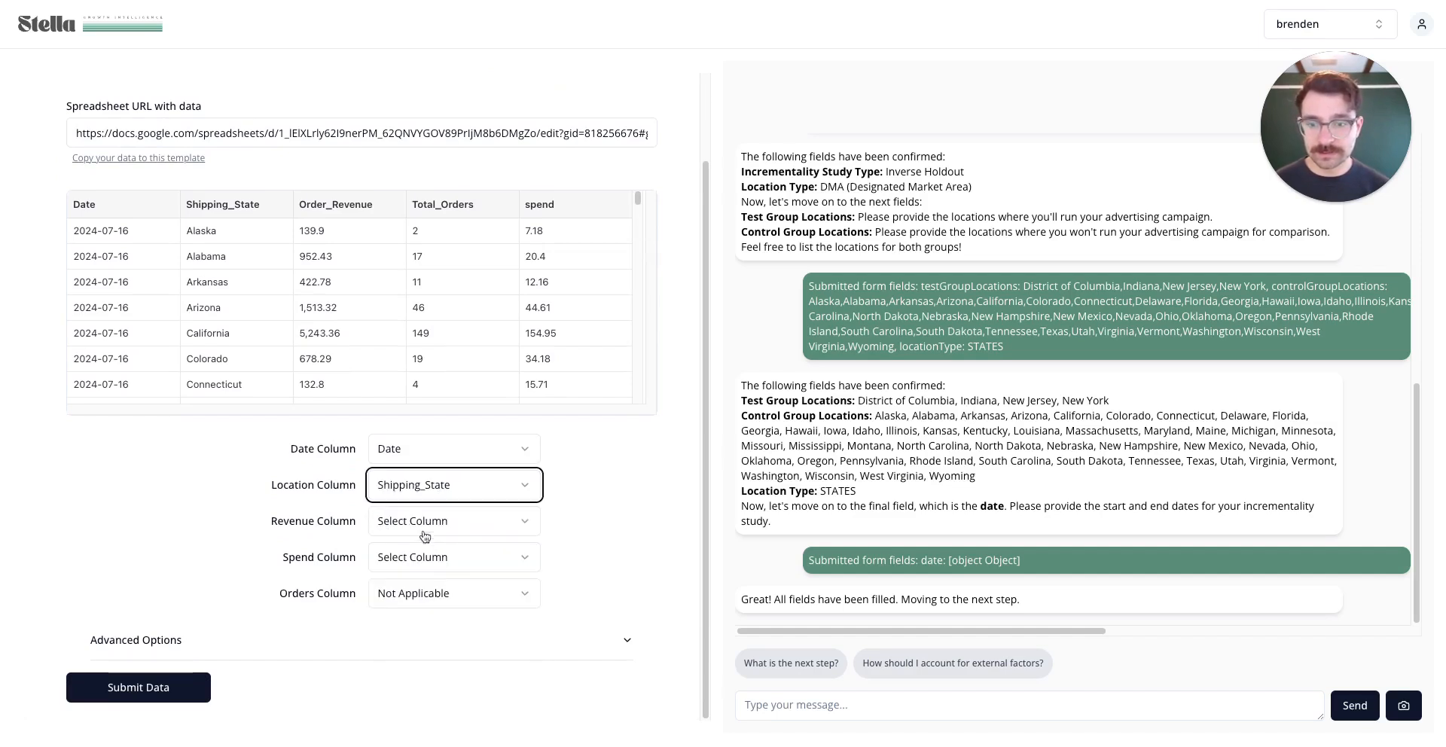
click(452, 521)
click(433, 603)
click(427, 566)
click(422, 681)
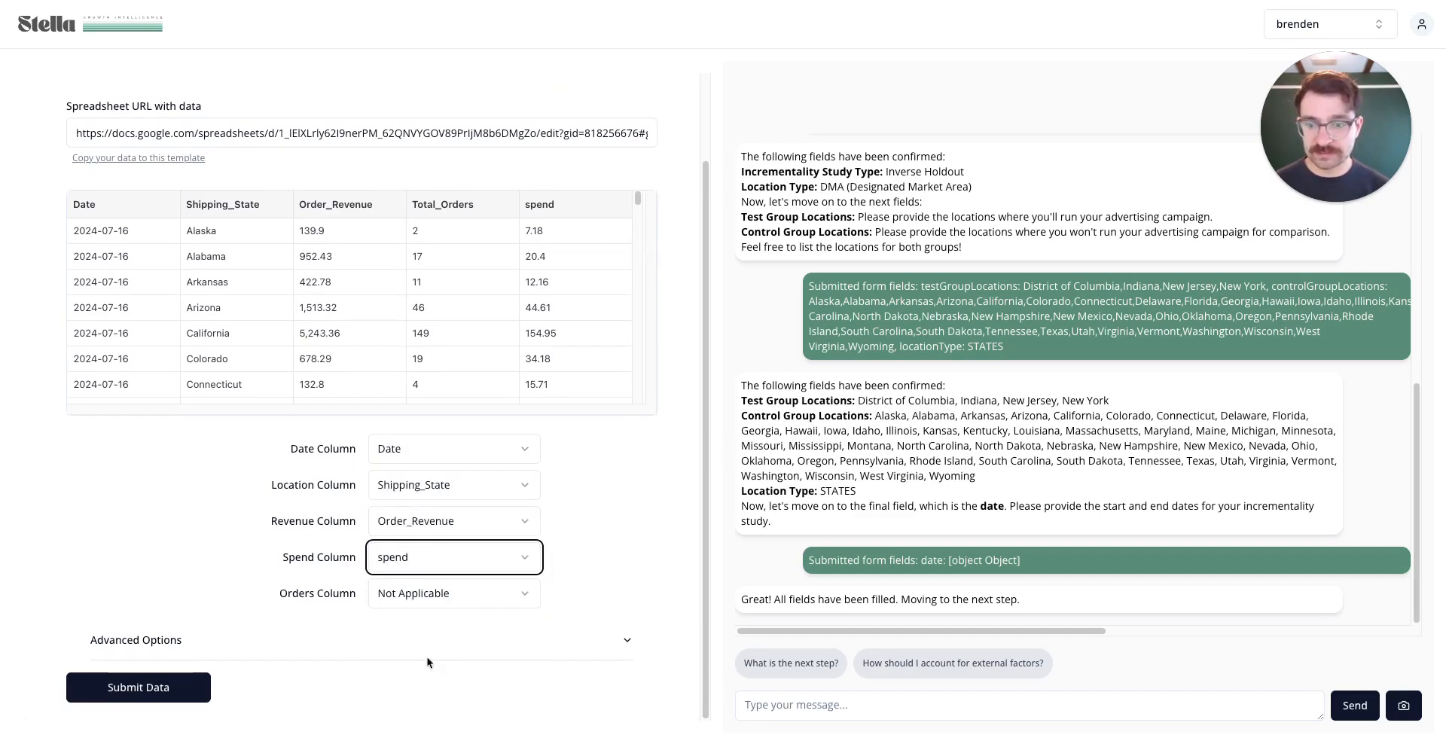
click(413, 599)
click(445, 536)
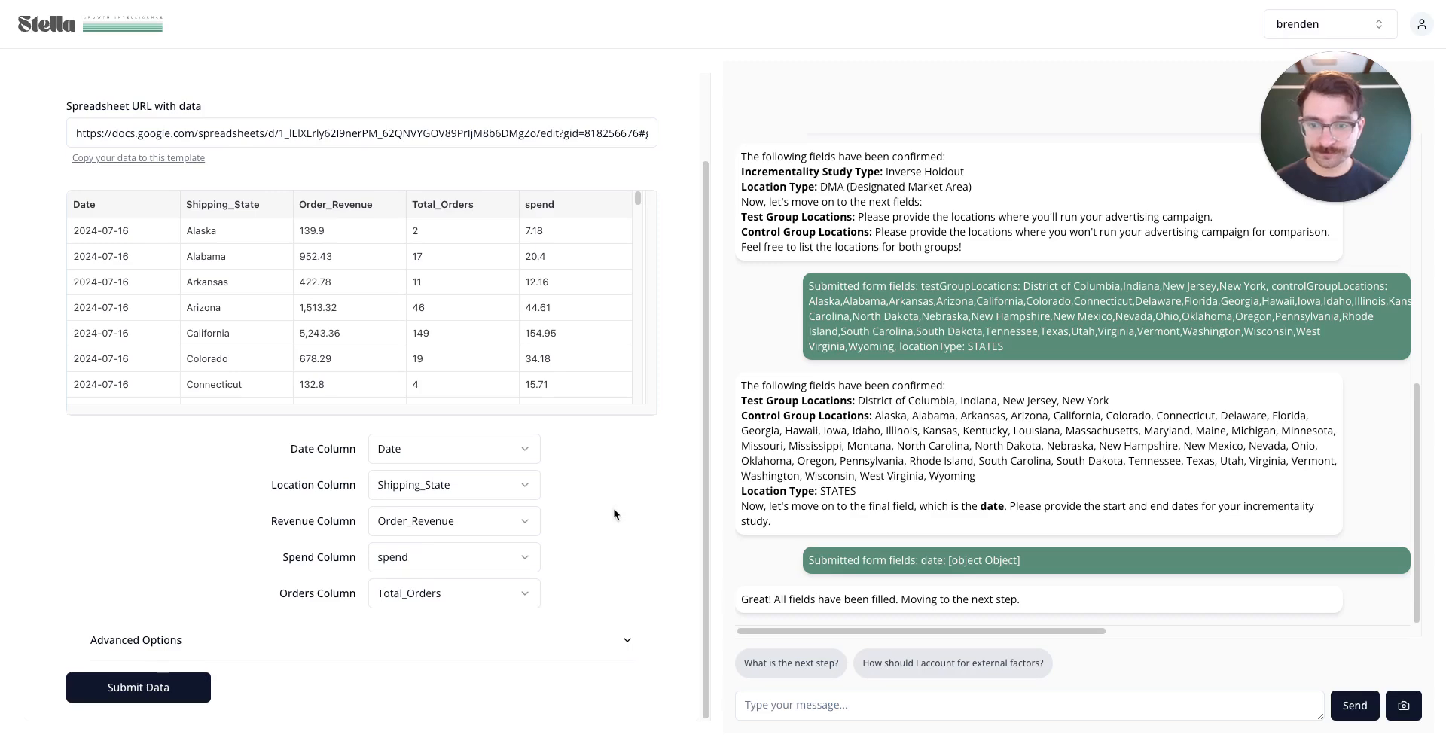
Glance at the Advanced Options, then submit the data for analysis
click(594, 648)
scroll(607, 535, down, 4)
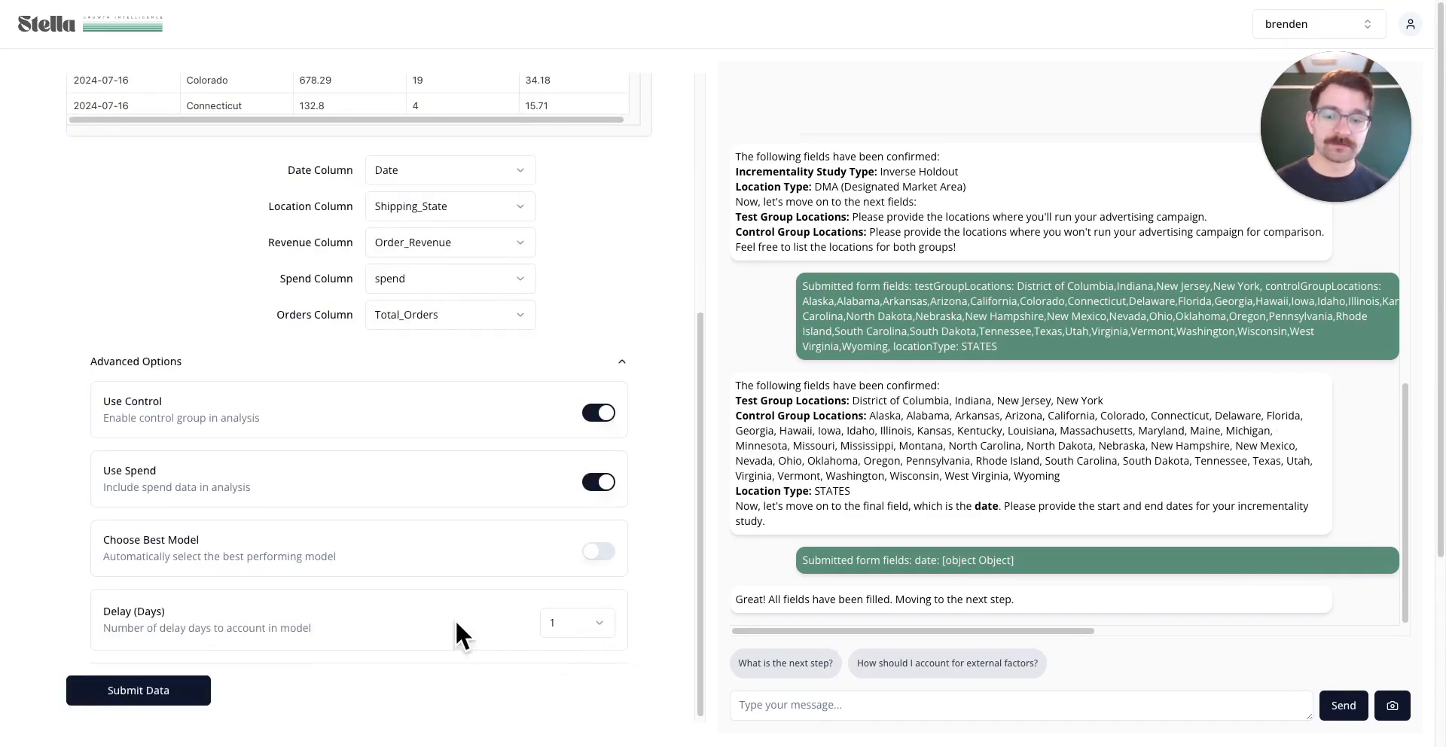
click(620, 362)
click(146, 703)
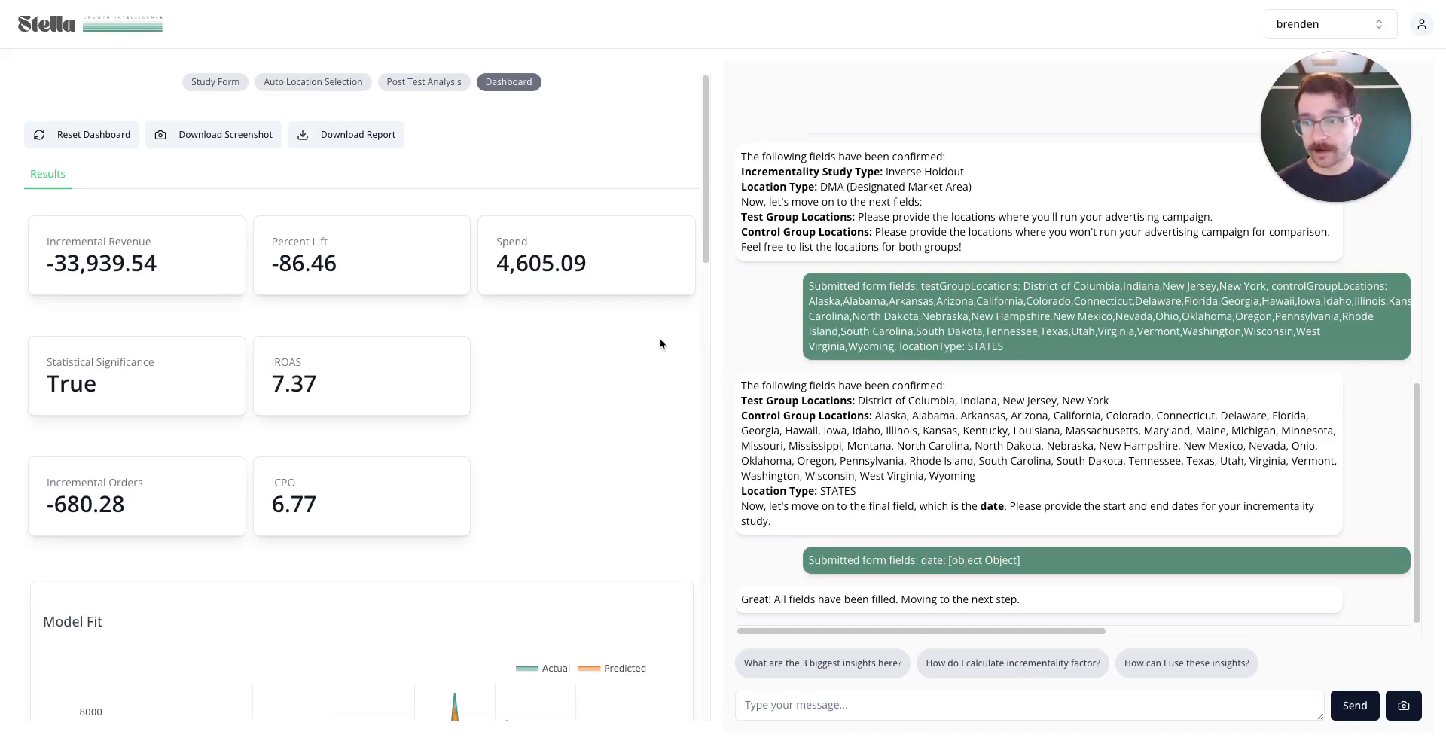
Review the Dashboard result cards, then go to Auto Location Selection
scroll(158, 249, down, 1)
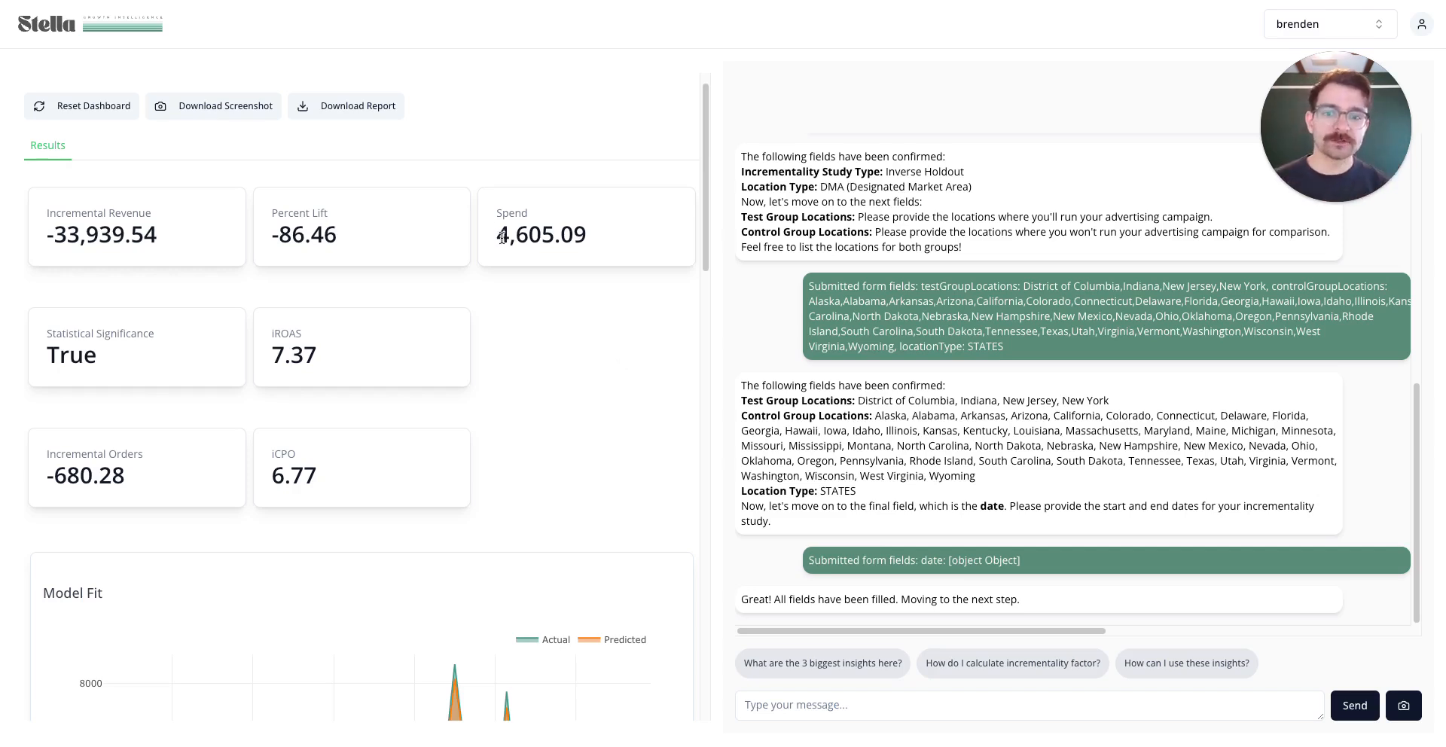
scroll(567, 340, up, 1)
scroll(567, 340, up, 1)
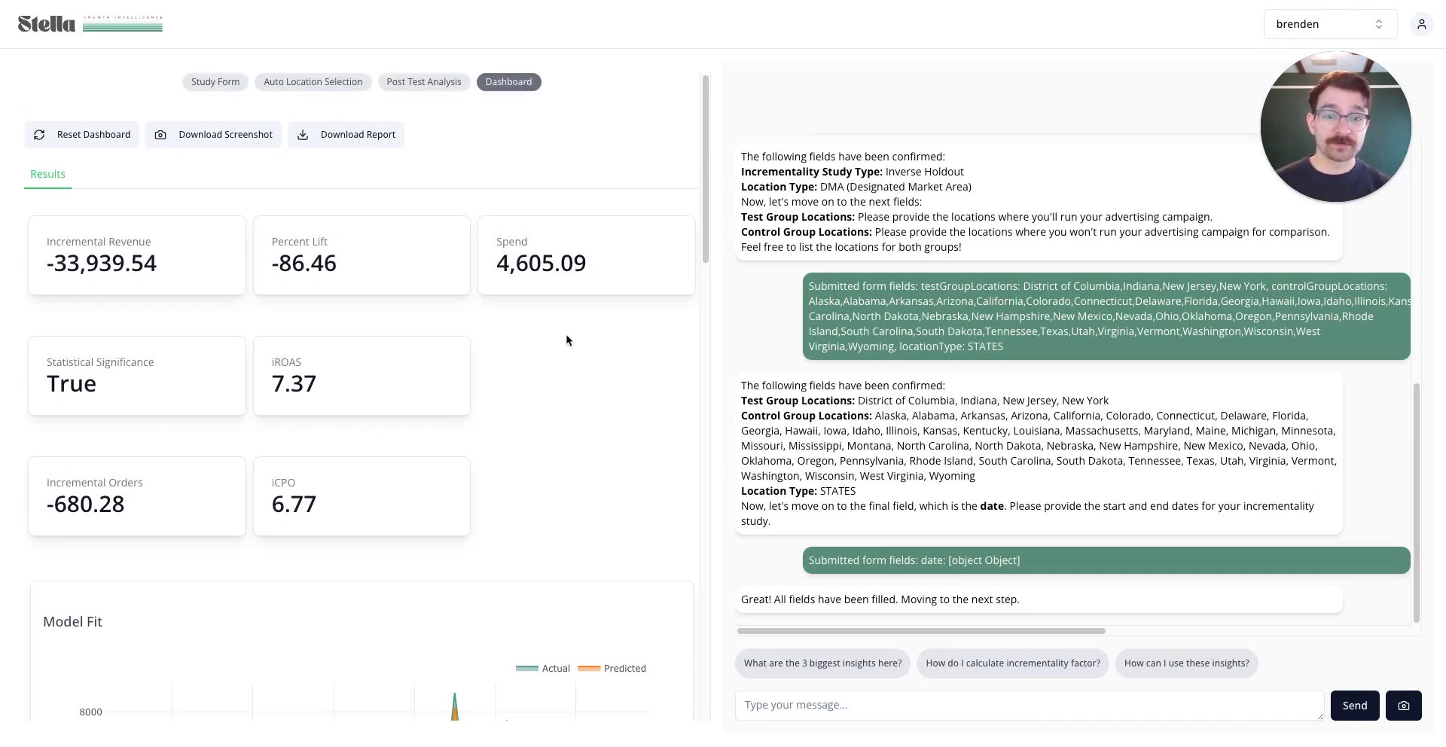
click(313, 83)
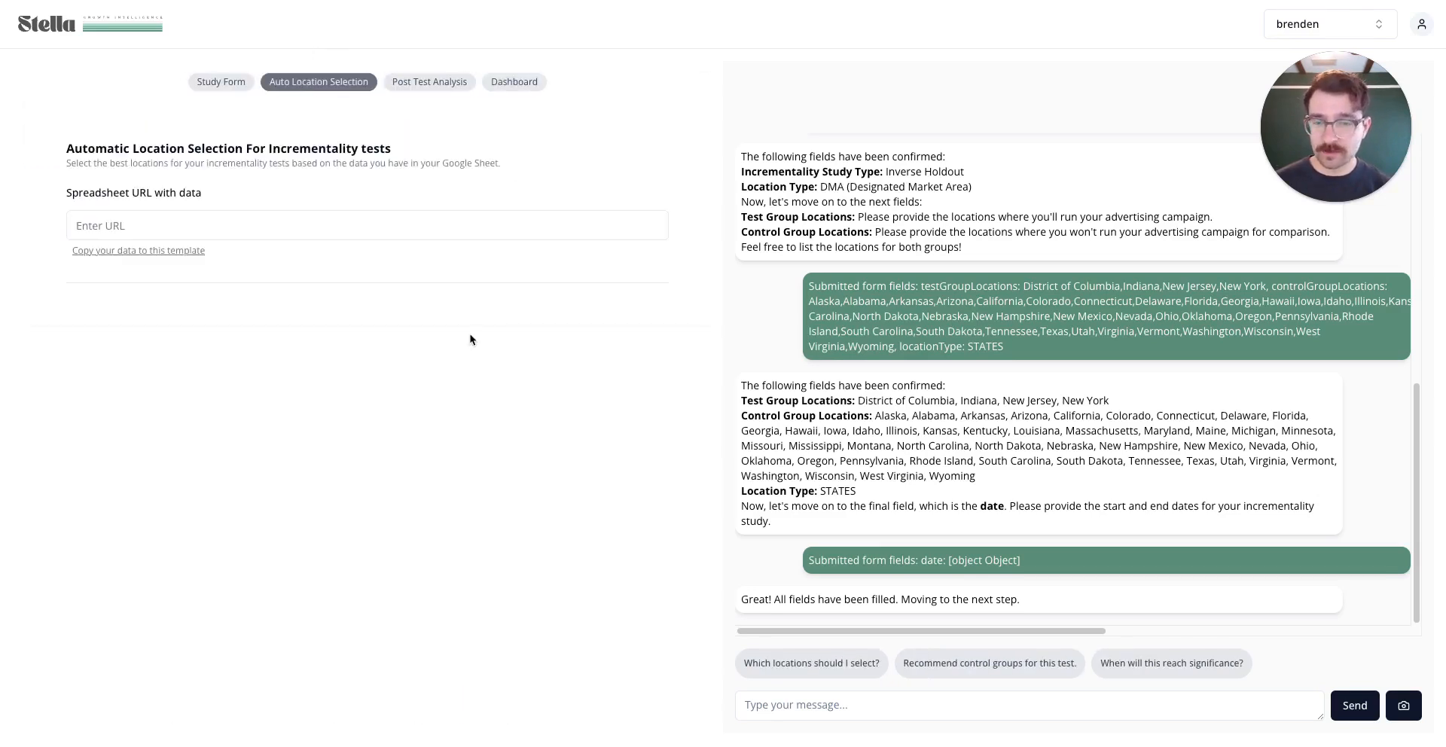
Check the locations of the last past result, then go back to the results Dashboard
scroll(482, 347, down, 2)
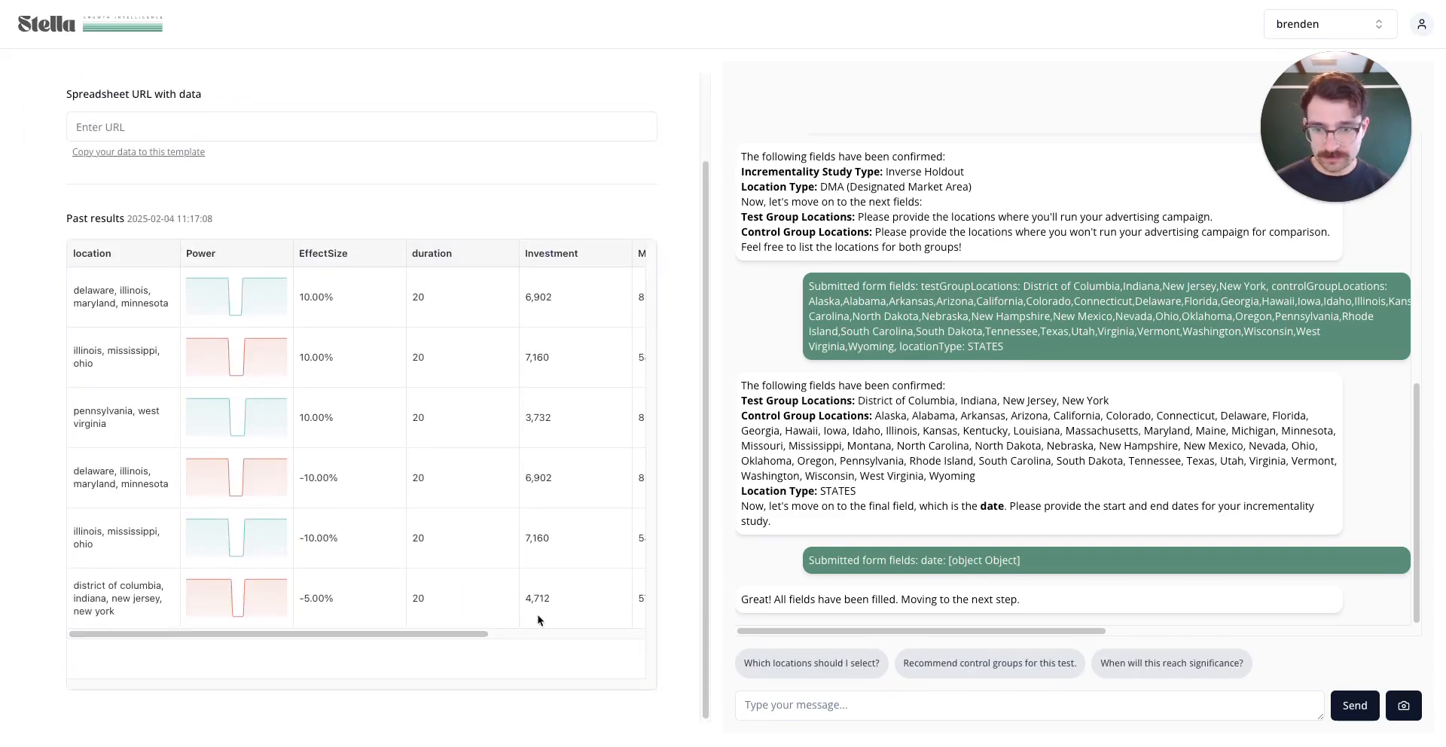
drag(539, 620, 507, 601)
click(991, 143)
scroll(360, 251, up, 2)
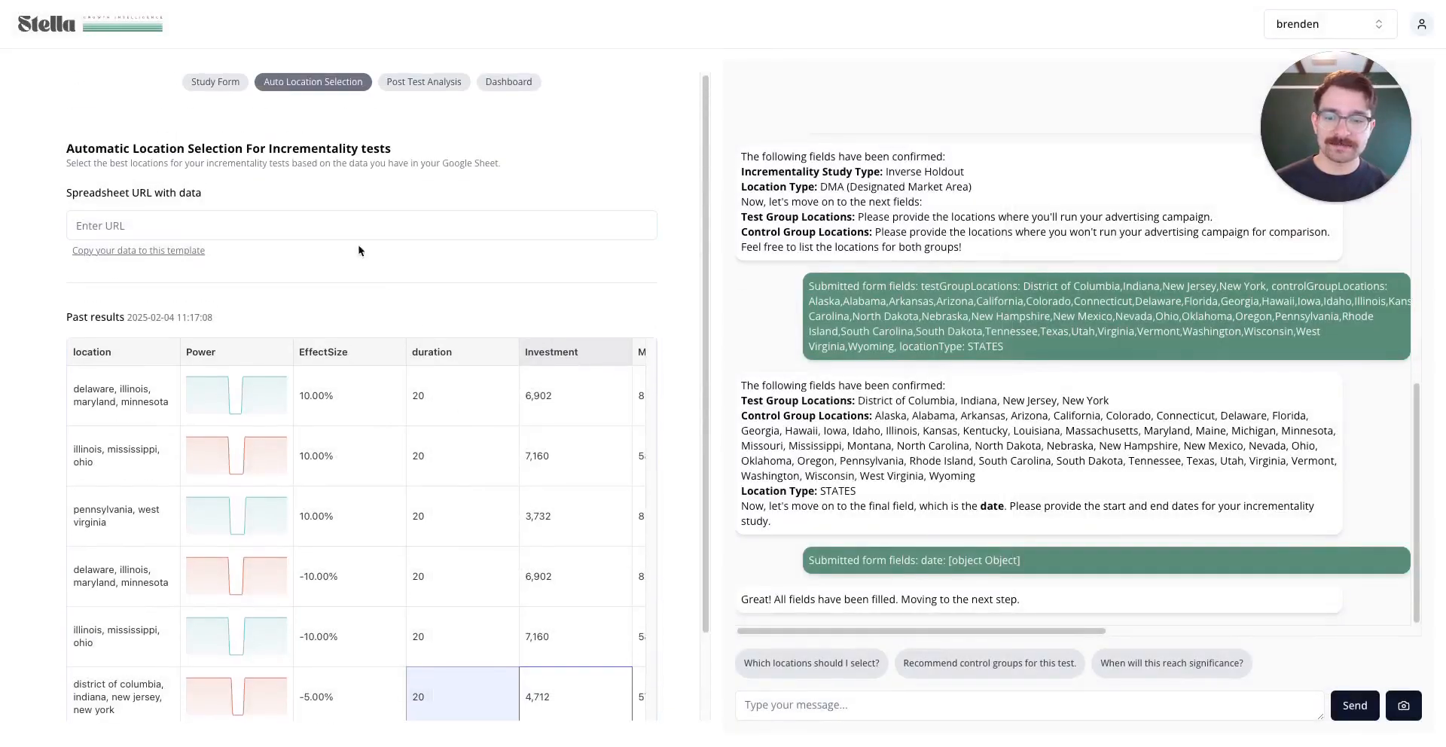
click(508, 82)
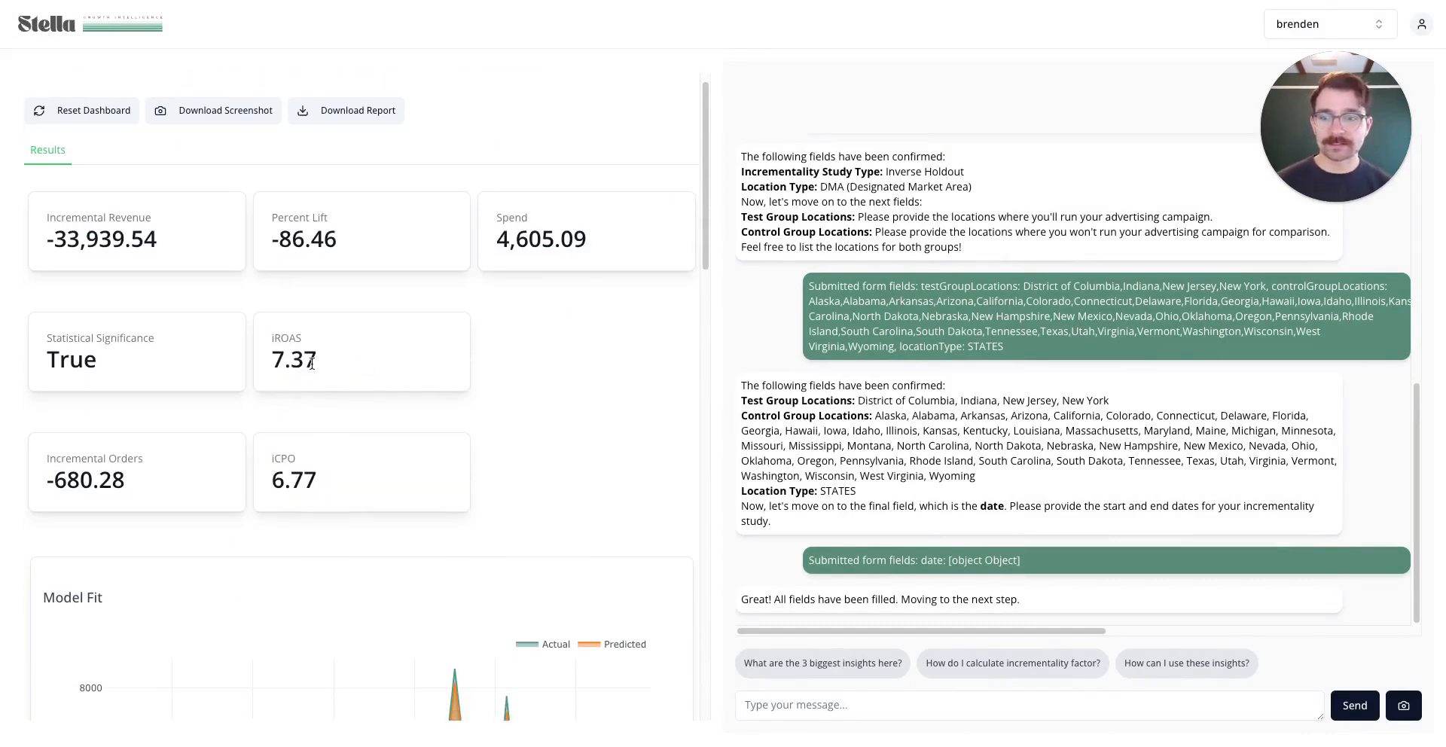
scroll(316, 347, down, 1)
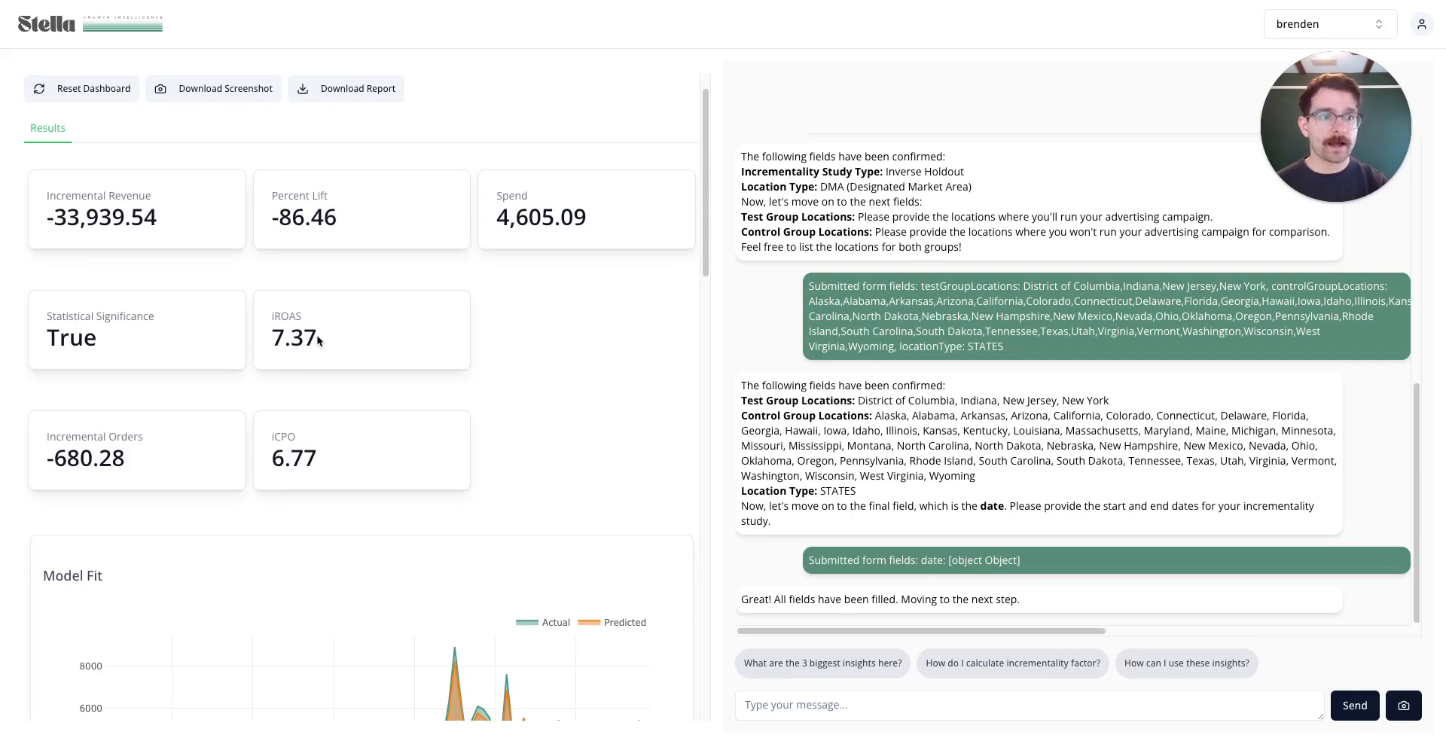
scroll(351, 326, down, 1)
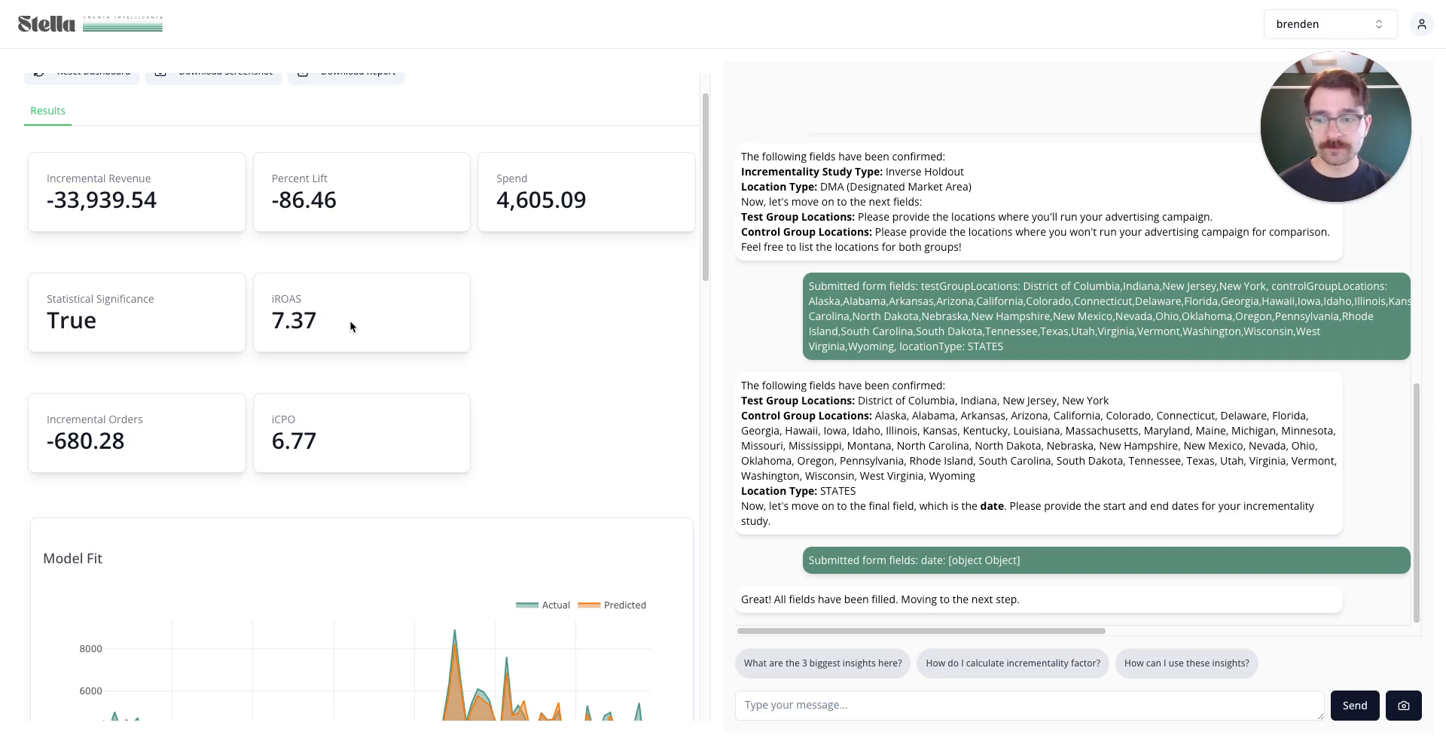
scroll(350, 326, down, 1)
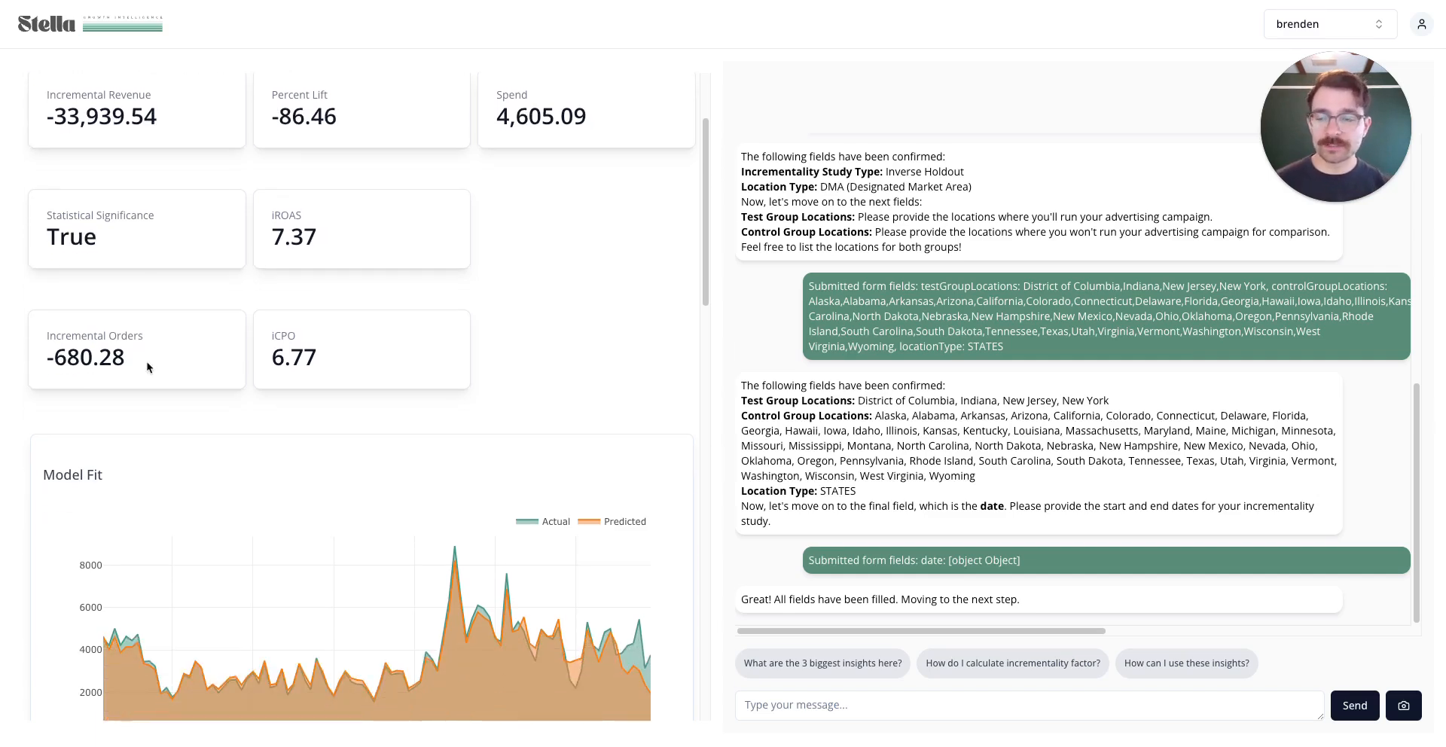
drag(54, 357, 134, 362)
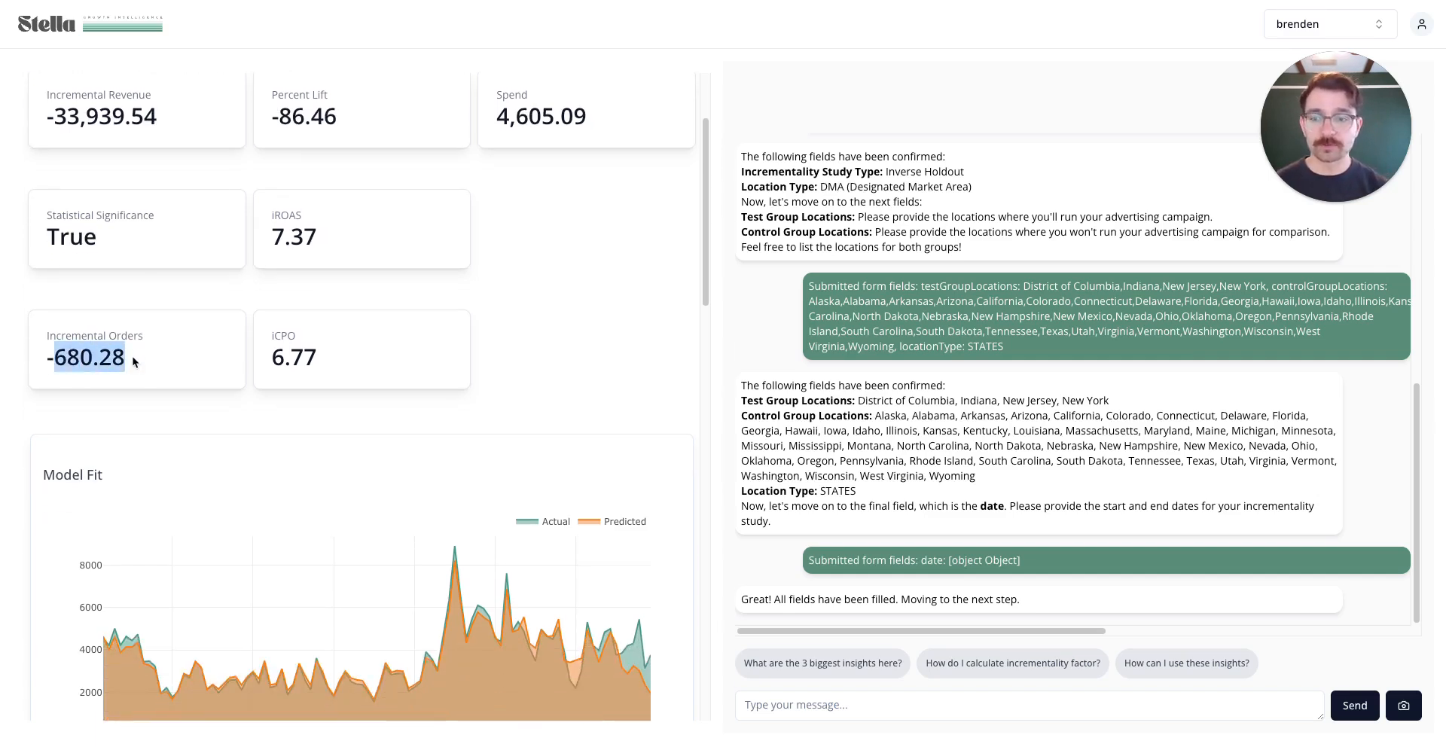
triple_click(331, 361)
click(559, 355)
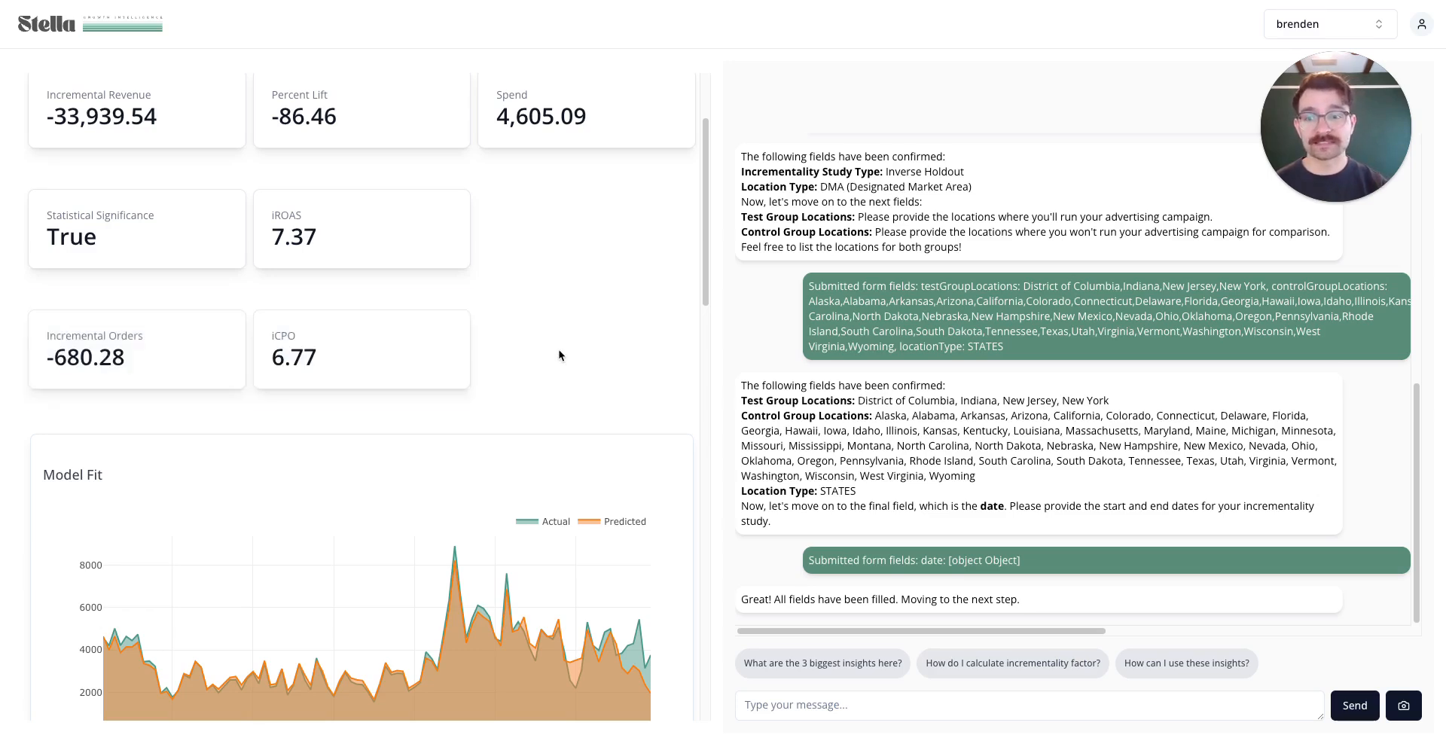
scroll(559, 356, down, 2)
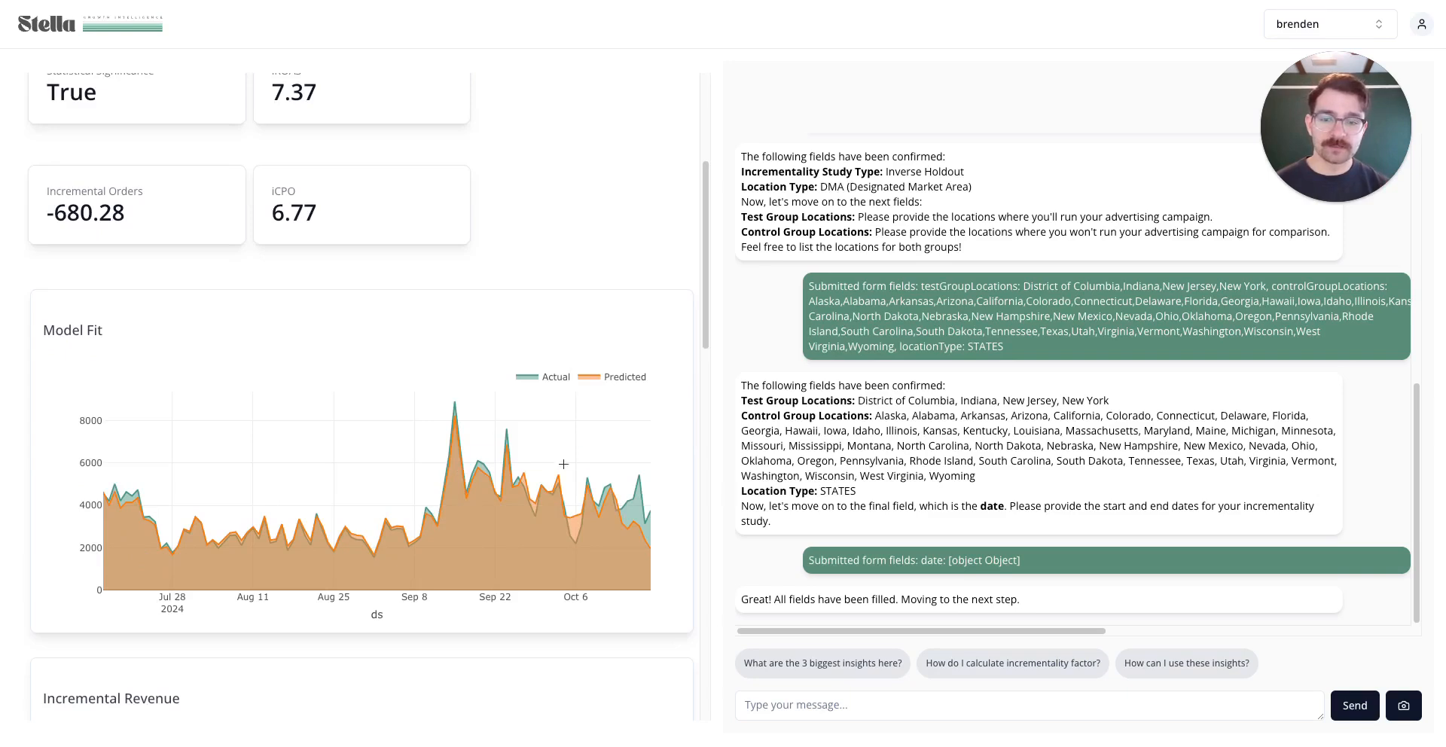
click(545, 376)
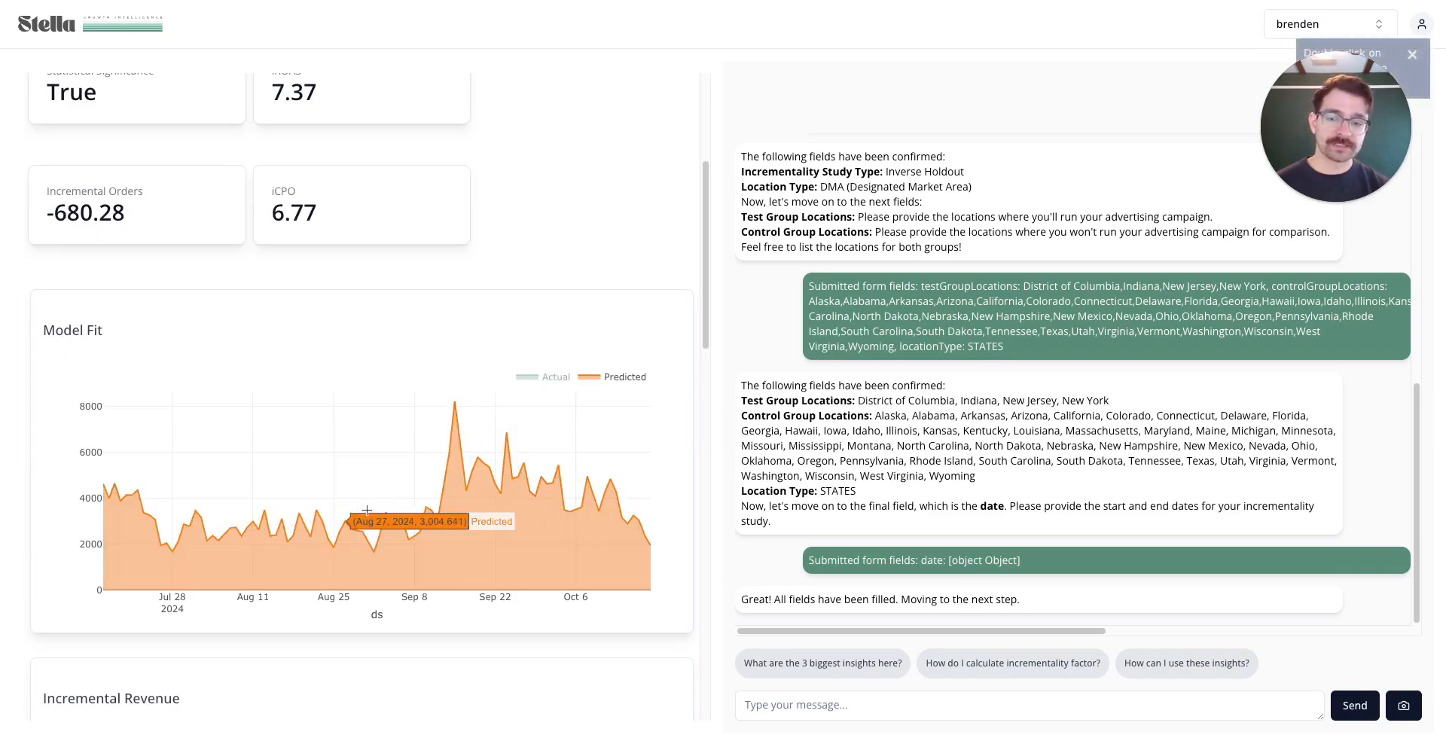
click(546, 377)
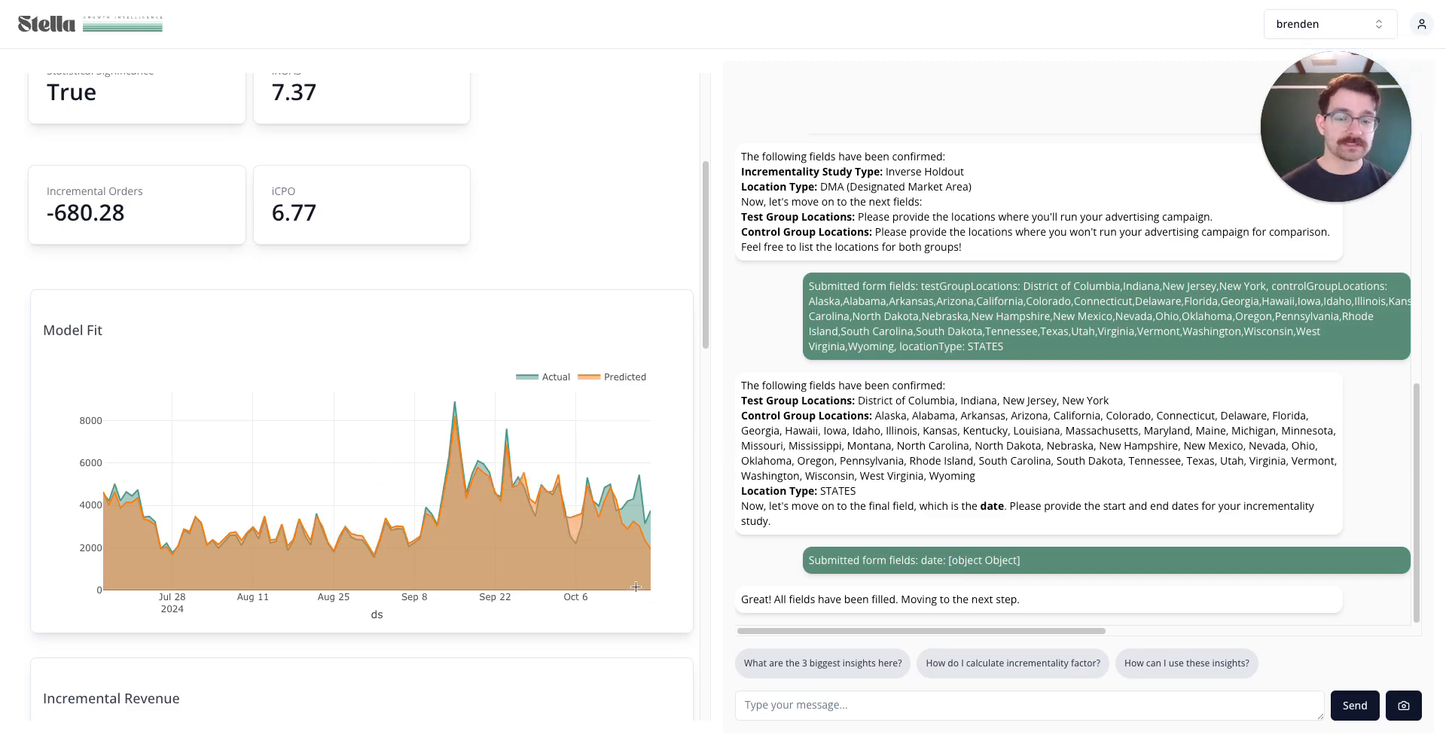
scroll(474, 530, down, 6)
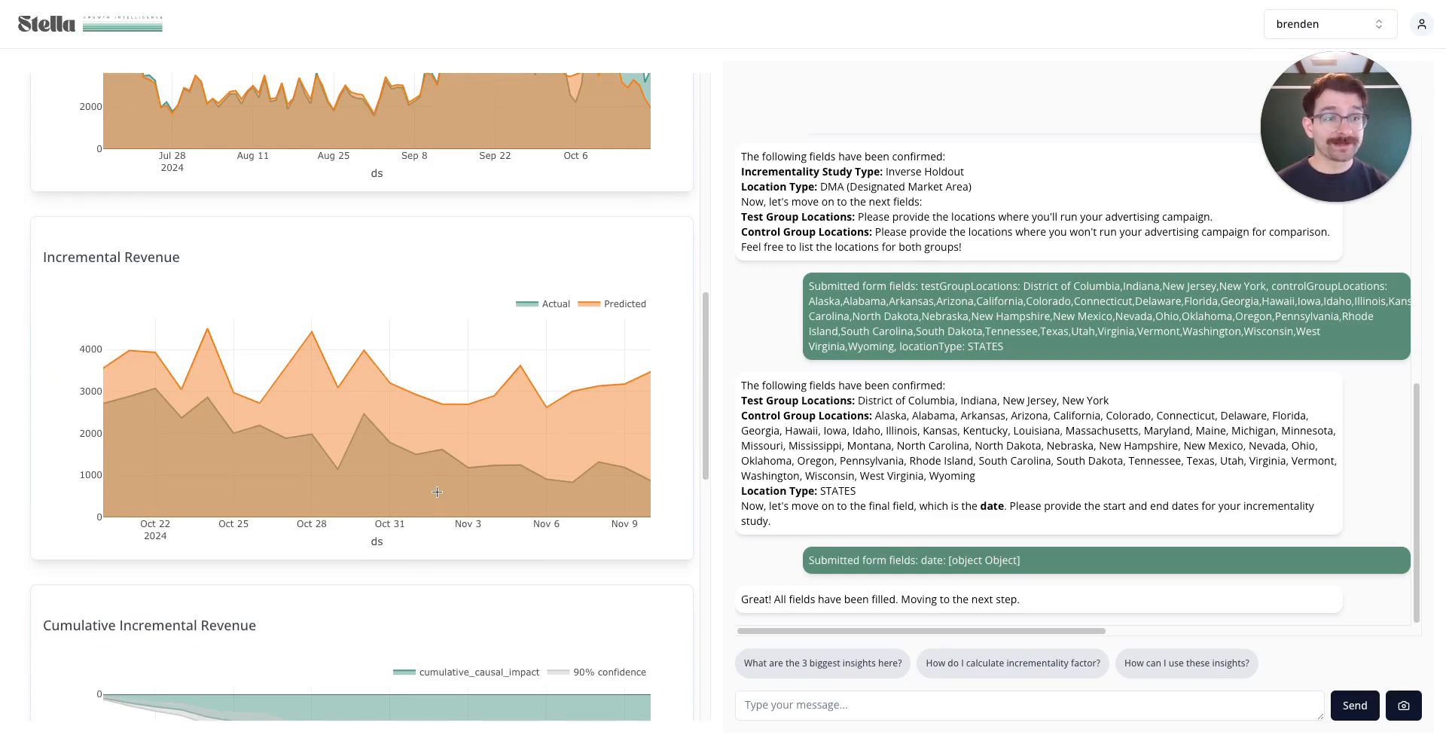
click(552, 306)
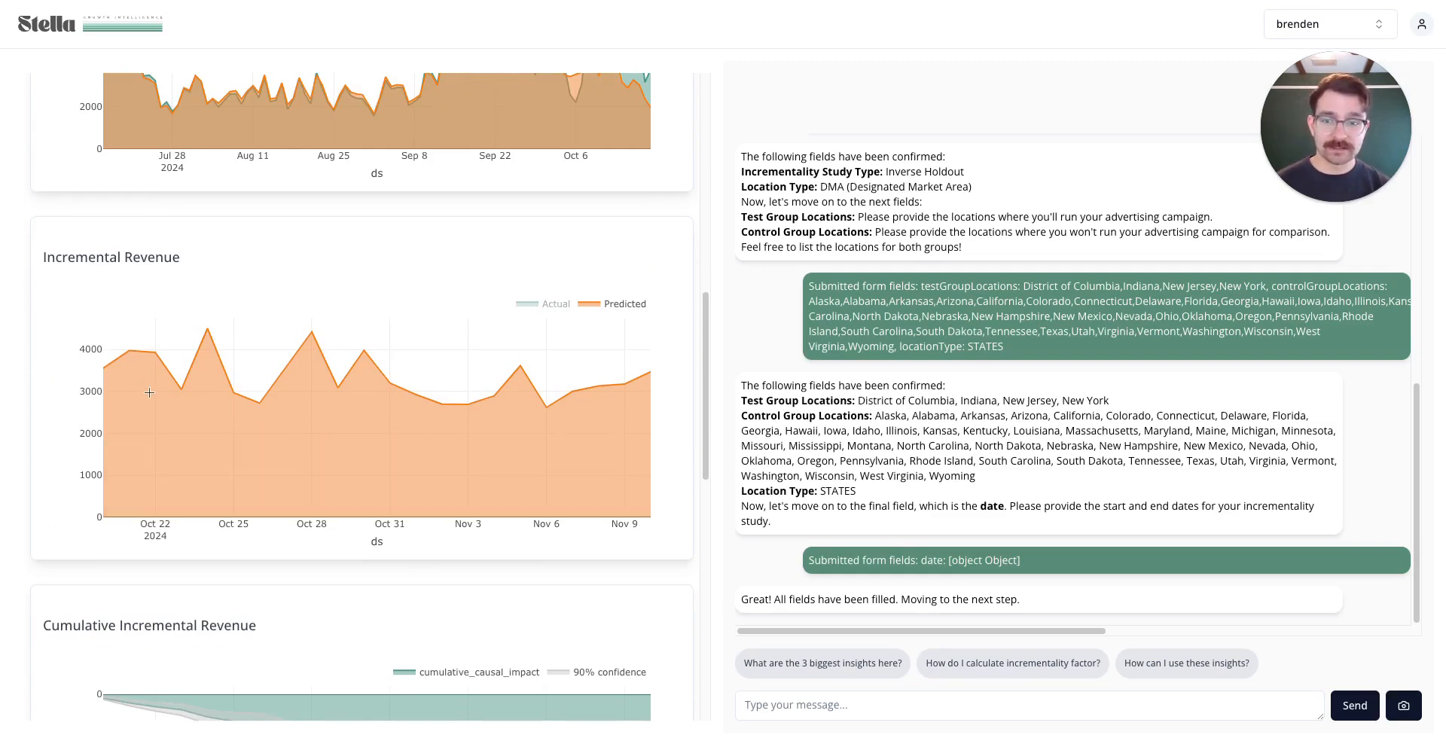
click(535, 305)
click(590, 303)
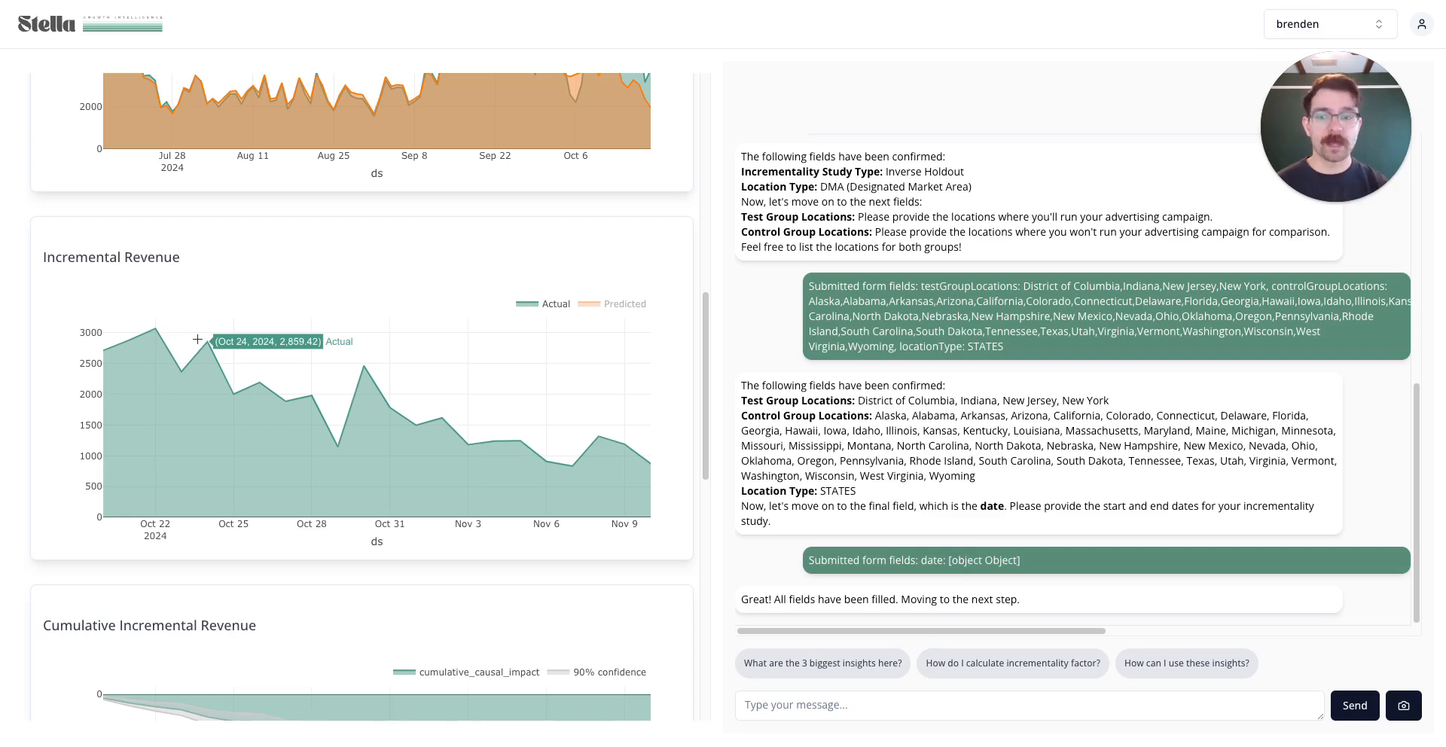
click(626, 304)
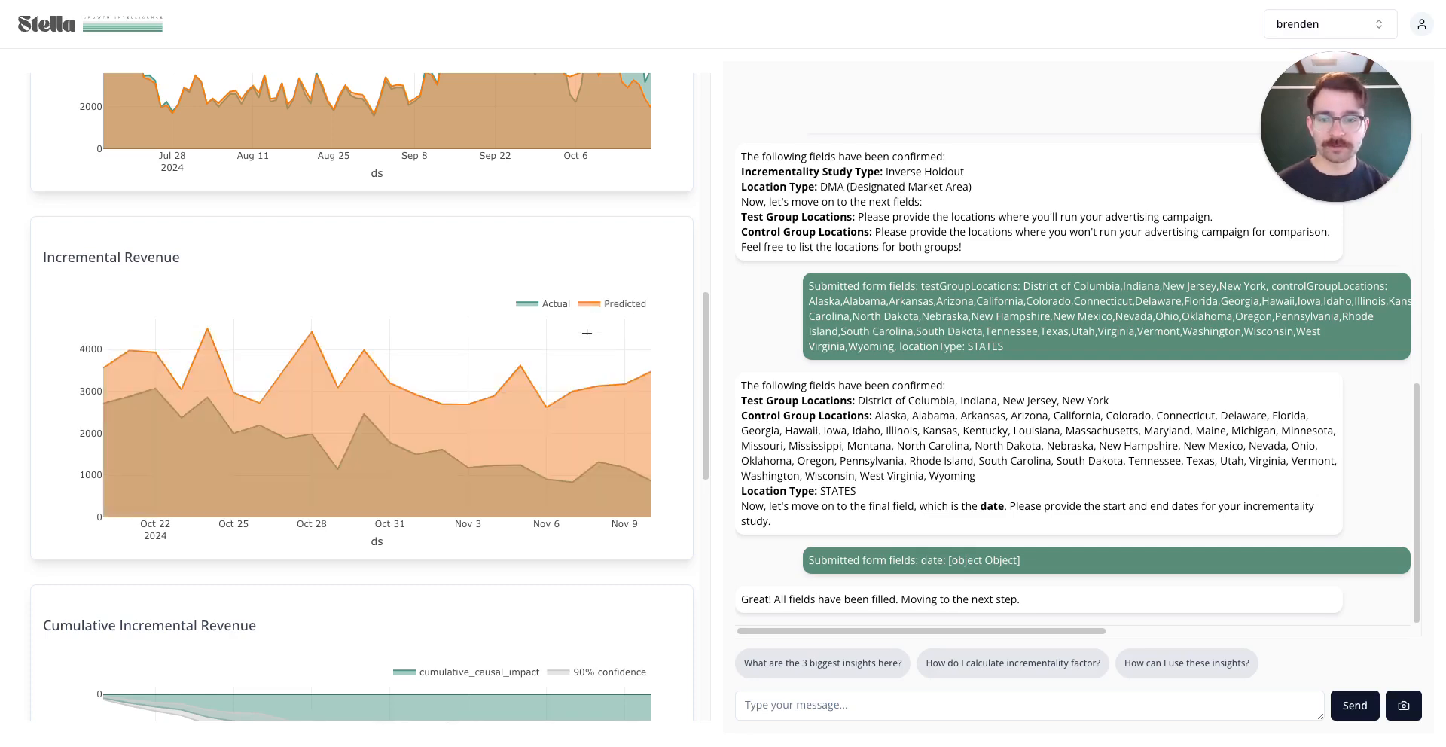
scroll(587, 333, down, 5)
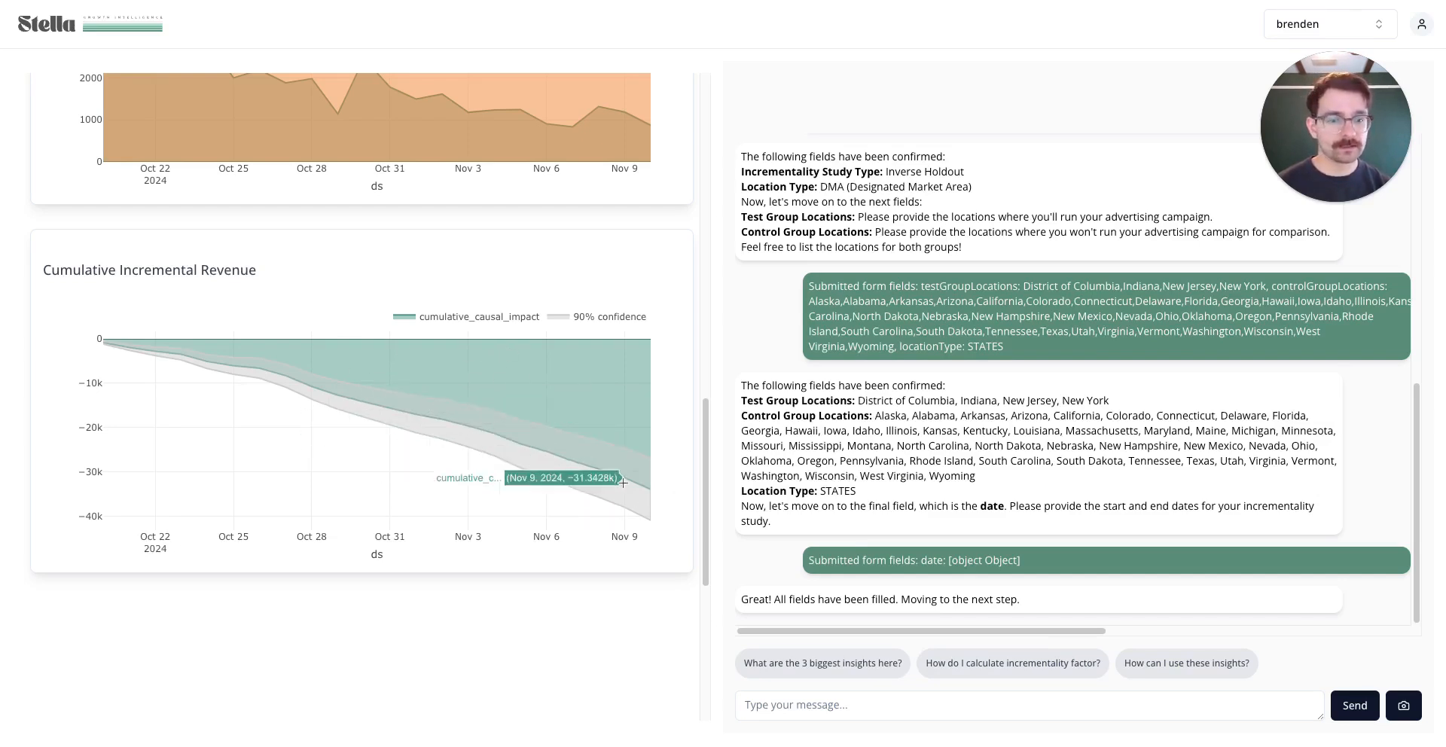
scroll(576, 390, up, 15)
scroll(579, 389, down, 2)
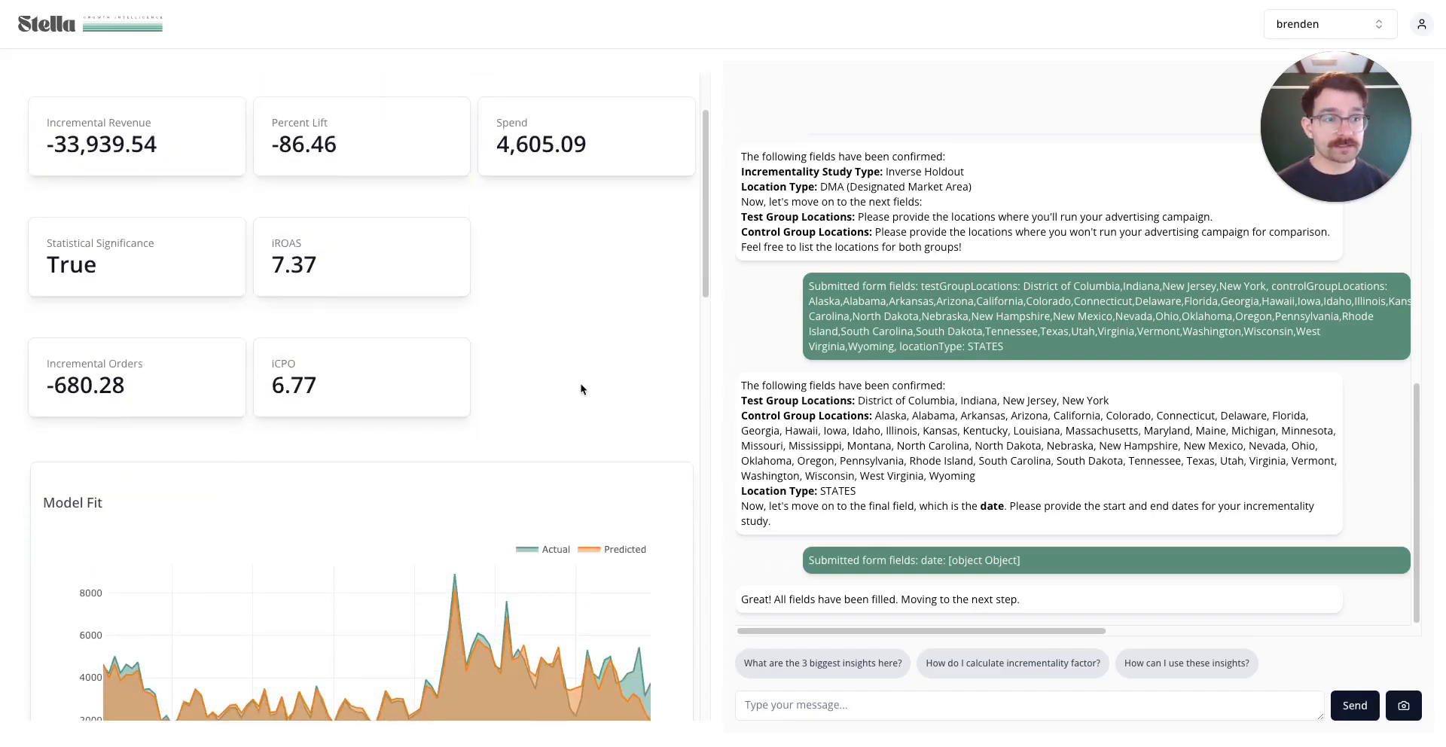
scroll(580, 390, up, 2)
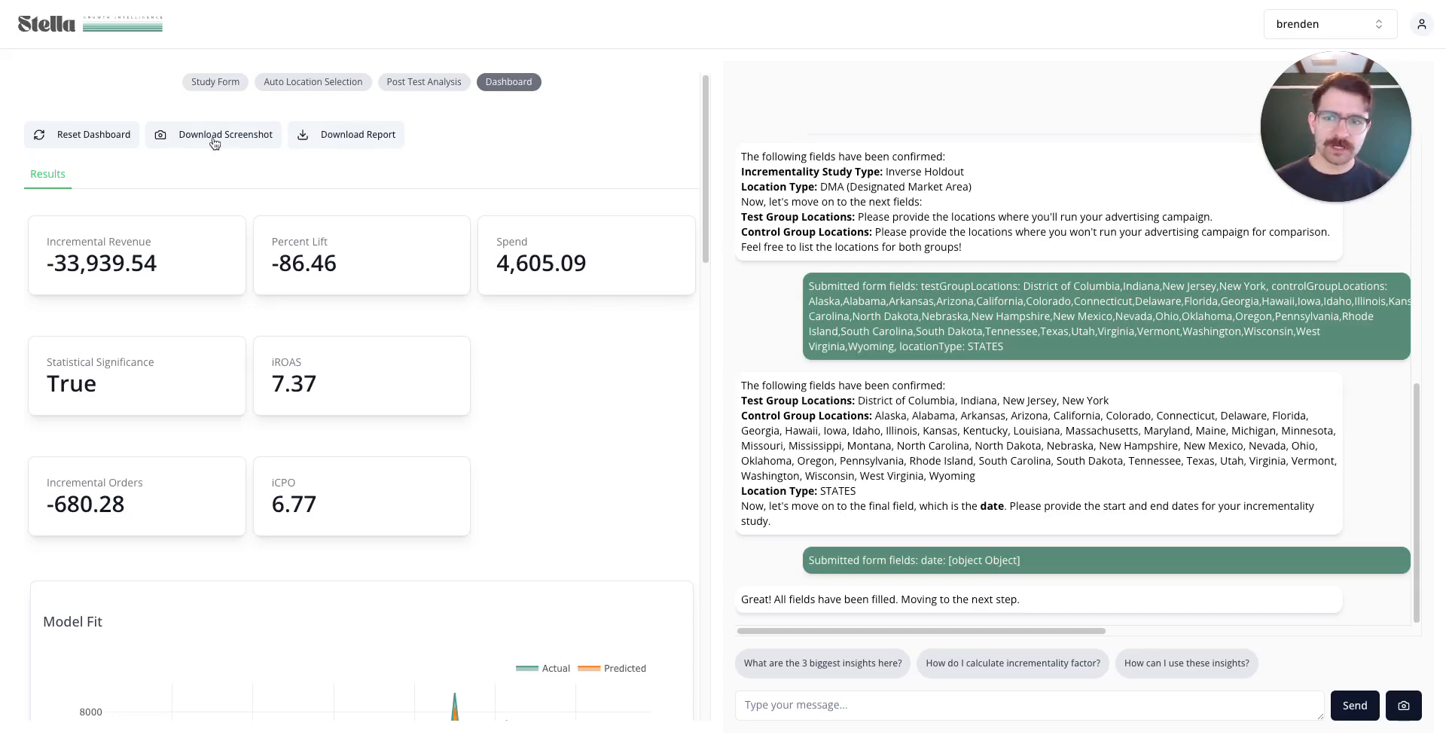
scroll(559, 510, down, 2)
scroll(559, 510, down, 10)
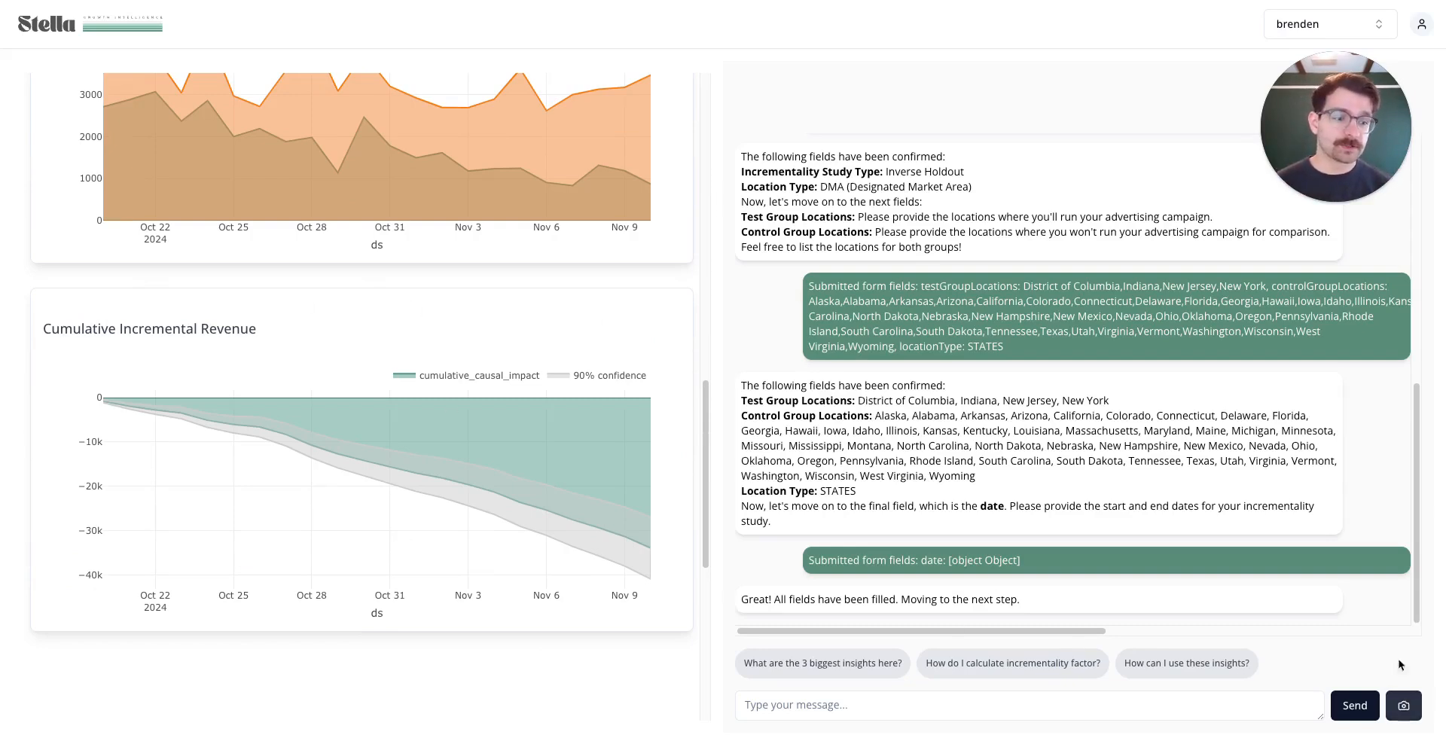
Ask the assistant 'how do I explain this chart to my non-technical client?'
click(949, 703)
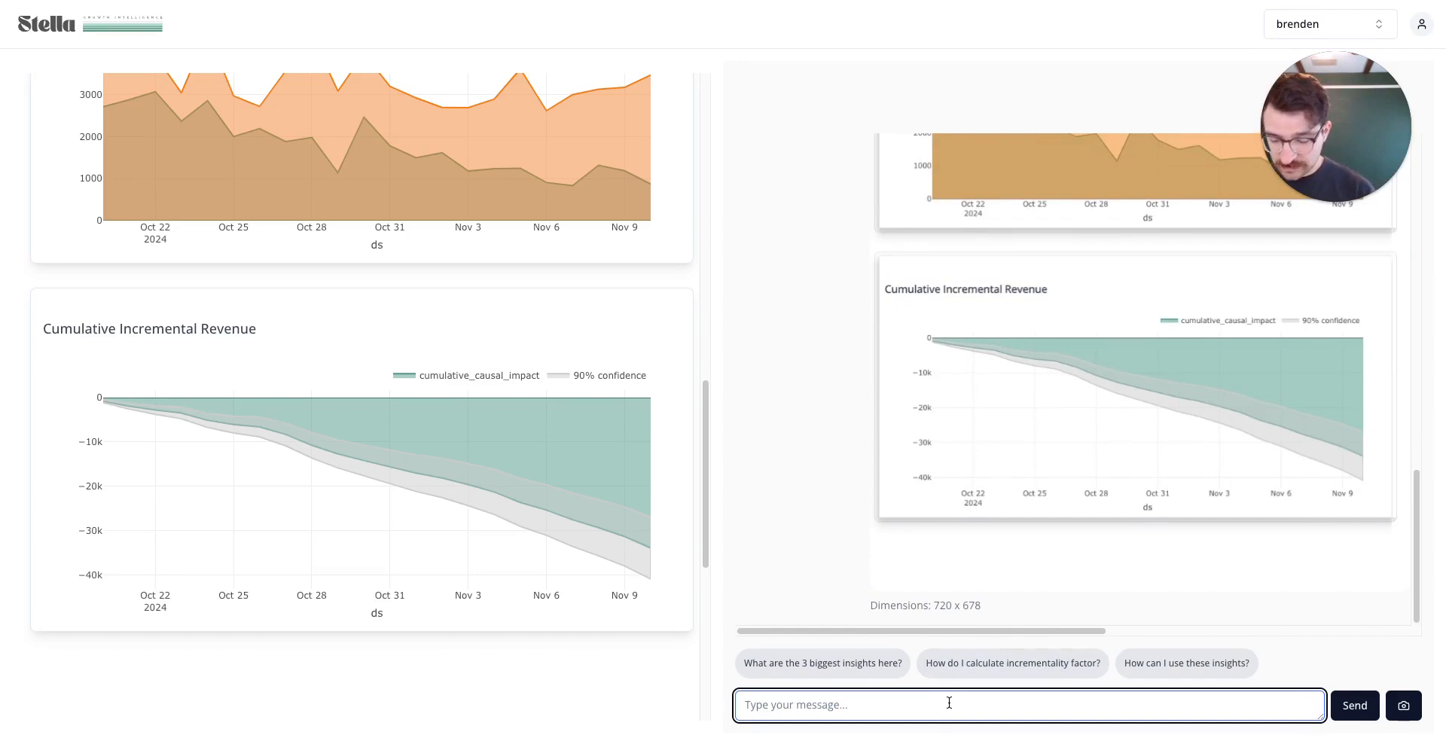
text(how do I explain)
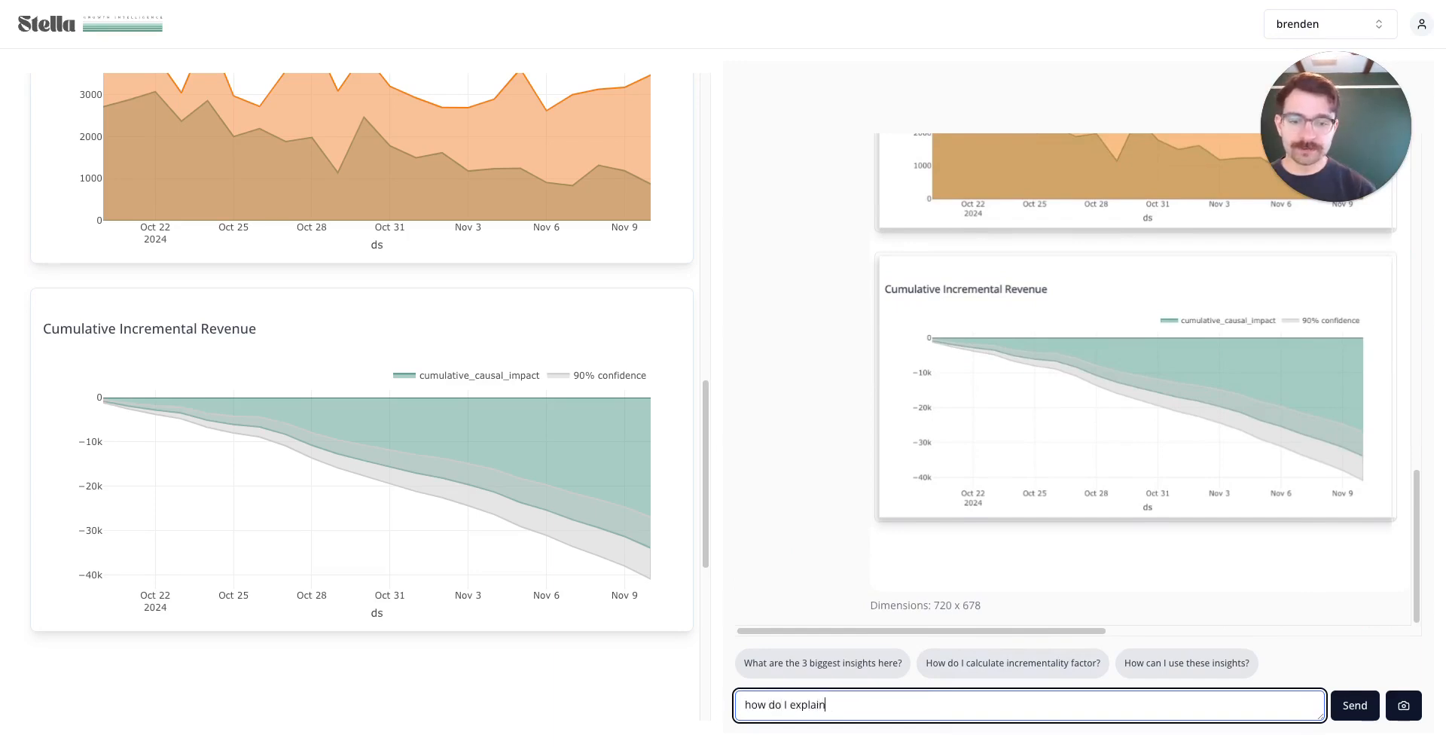
text( this chart to muy)
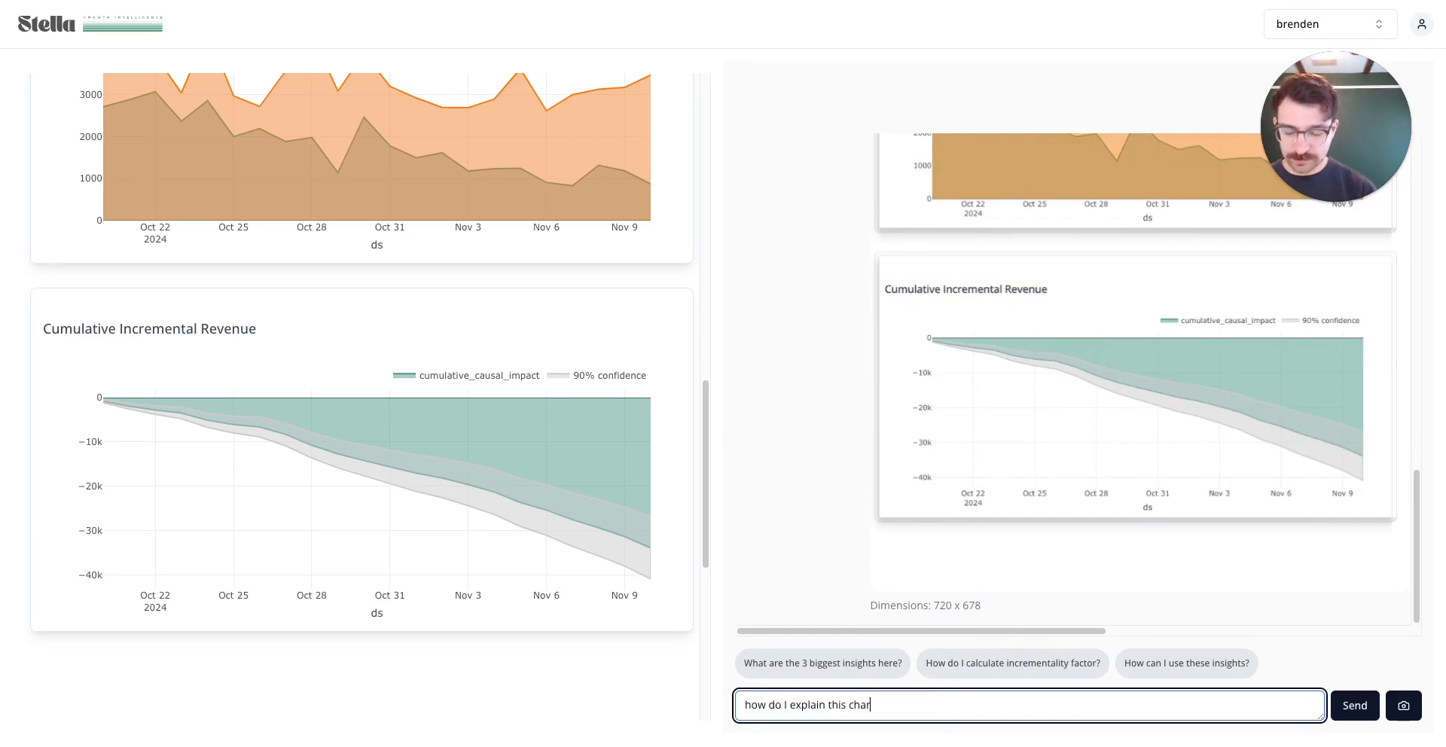
key(BackSpace)
key(BackSpace)
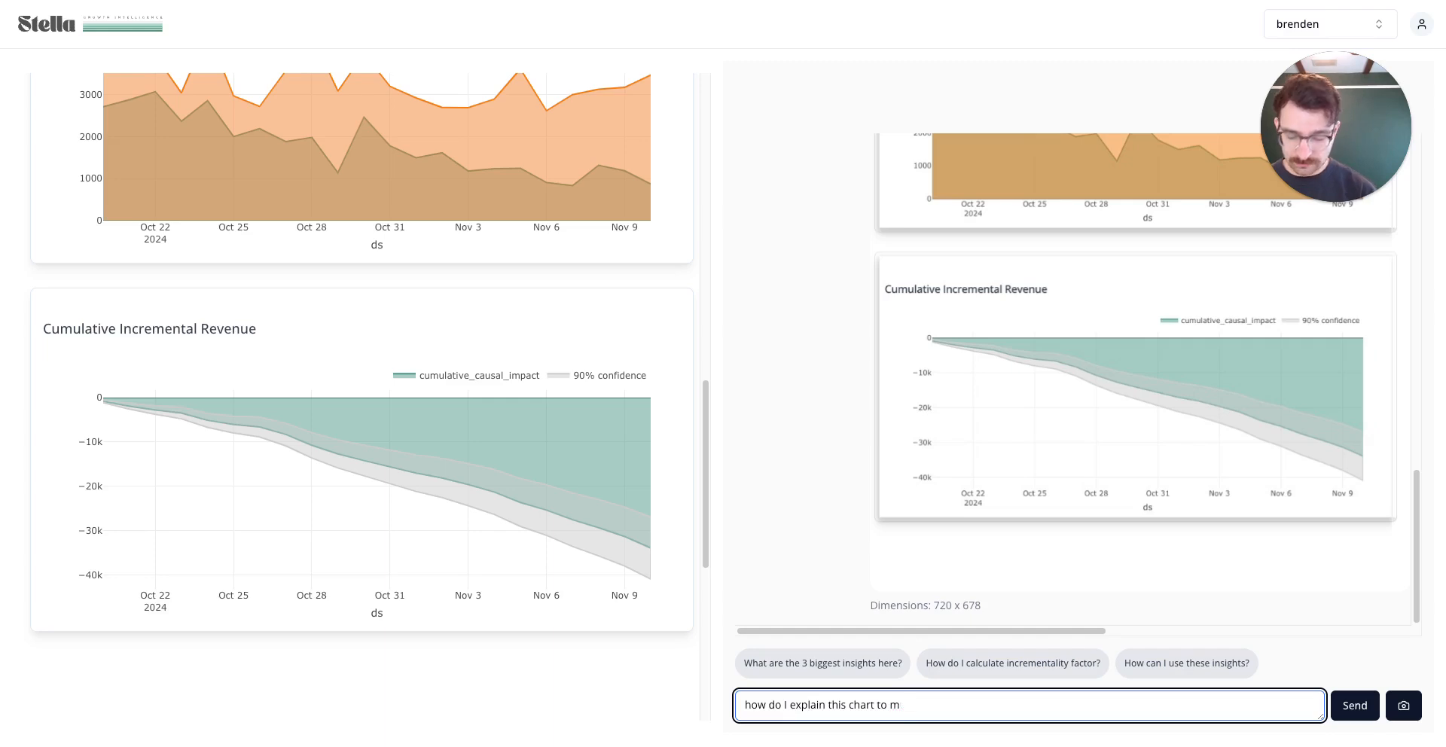
text(y non-tech)
text(nica)
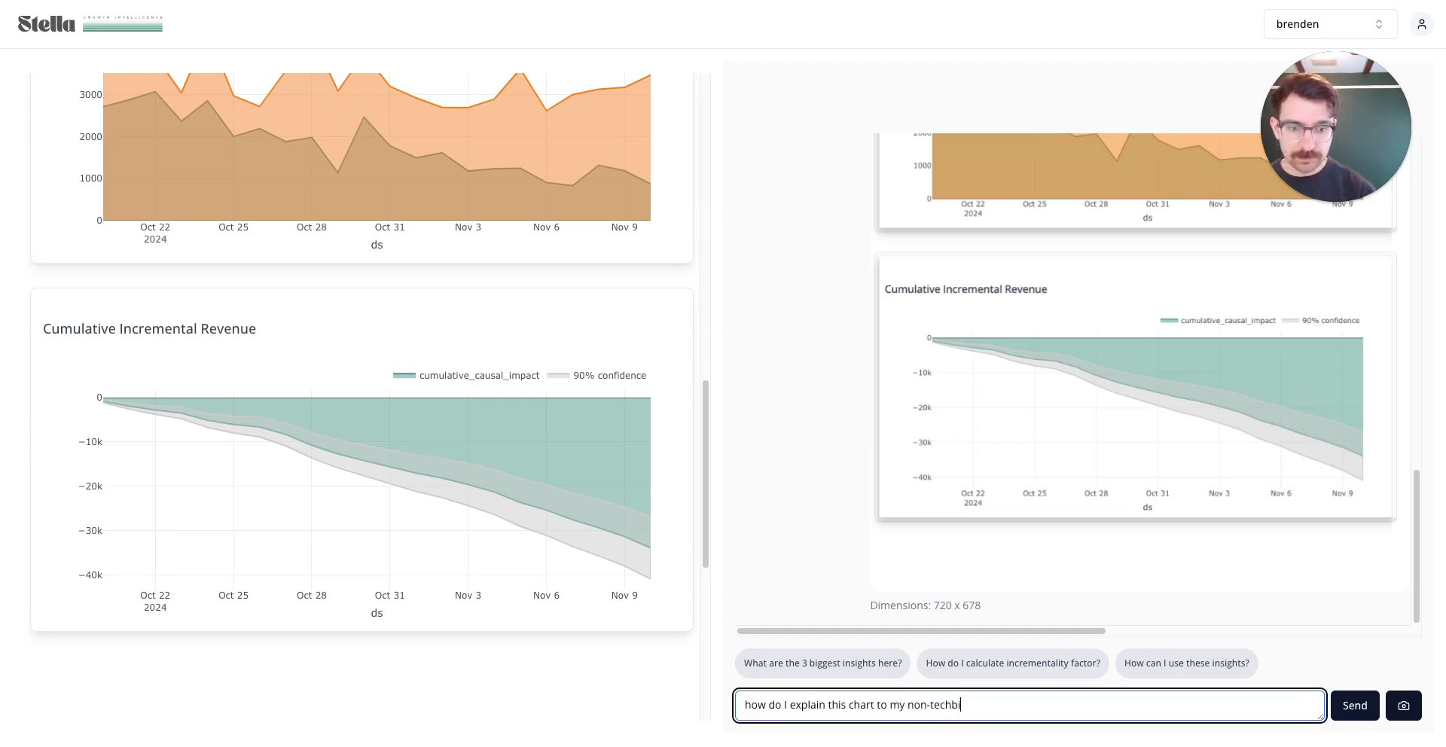
text(l client?)
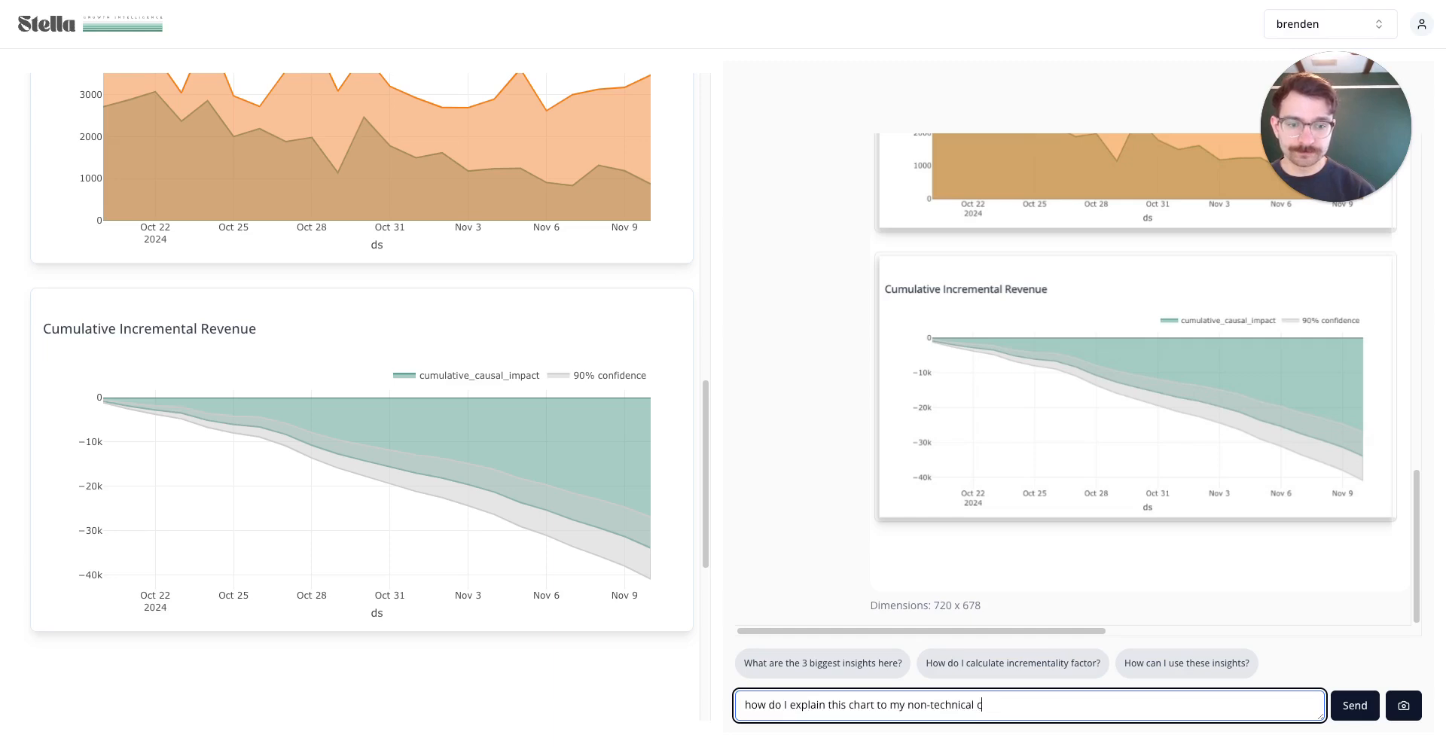
key(shift+Return)
key(Return)
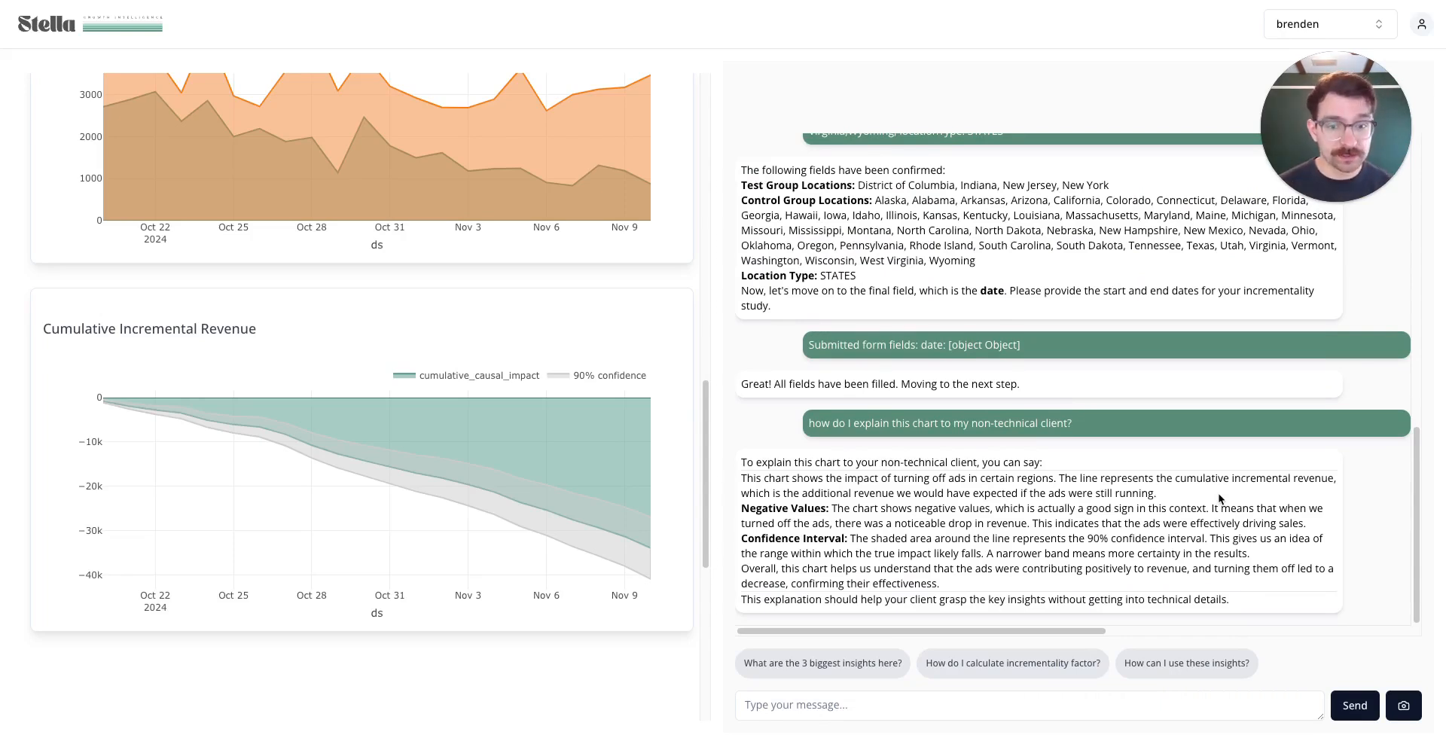
Read the explanation, highlighting the line about expected revenue, then return to the dashboard top
drag(1220, 499, 934, 538)
click(934, 495)
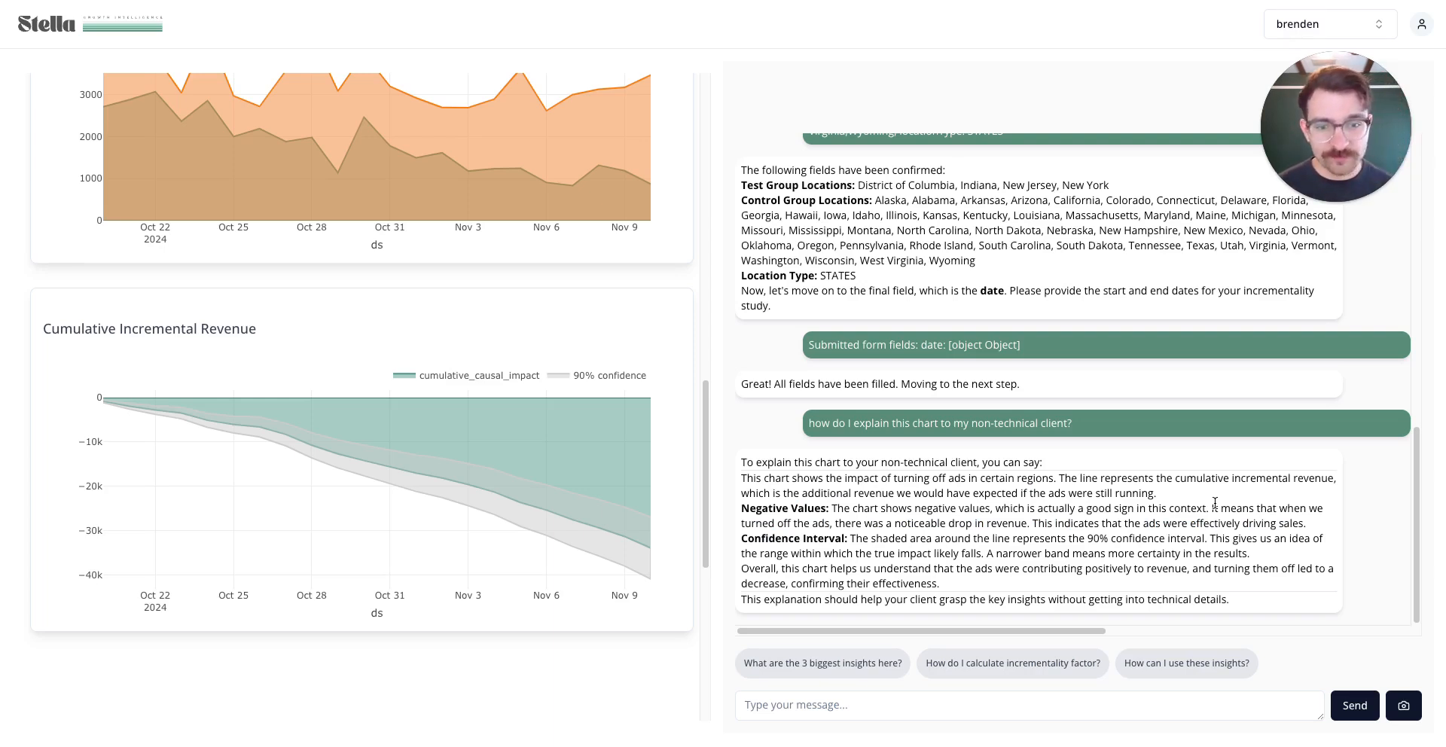
drag(854, 493, 1169, 503)
click(1180, 497)
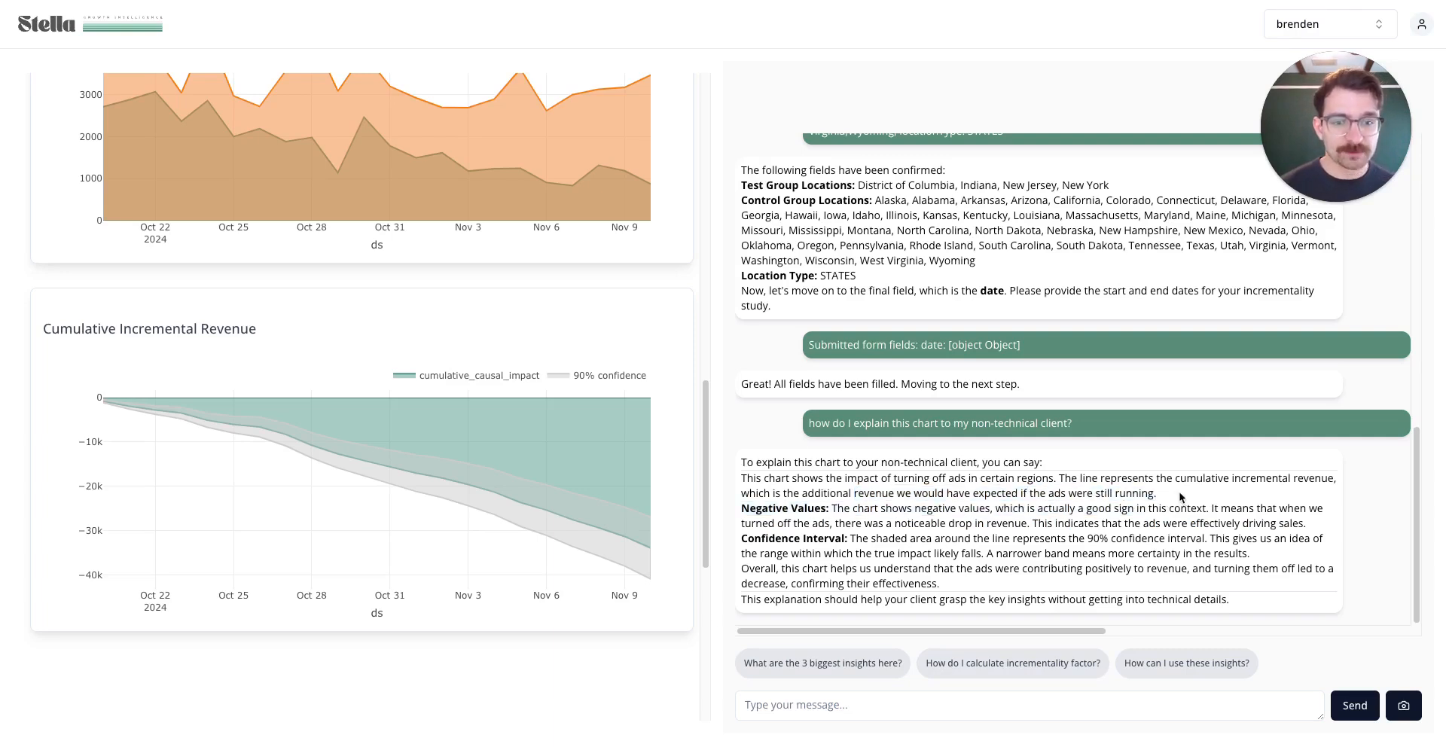
scroll(430, 232, up, 15)
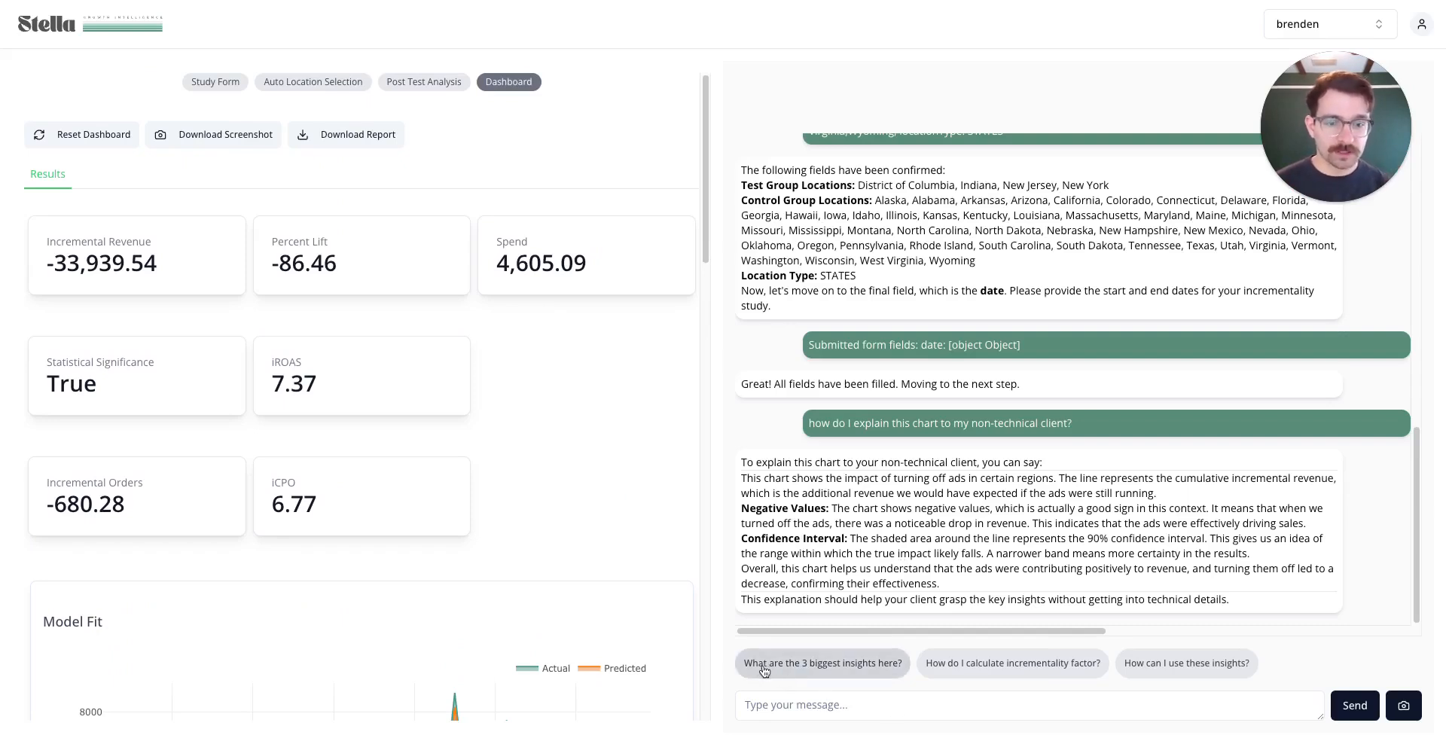
Ask 'What are the 3 biggest insights here?' via the suggestion chip
click(776, 667)
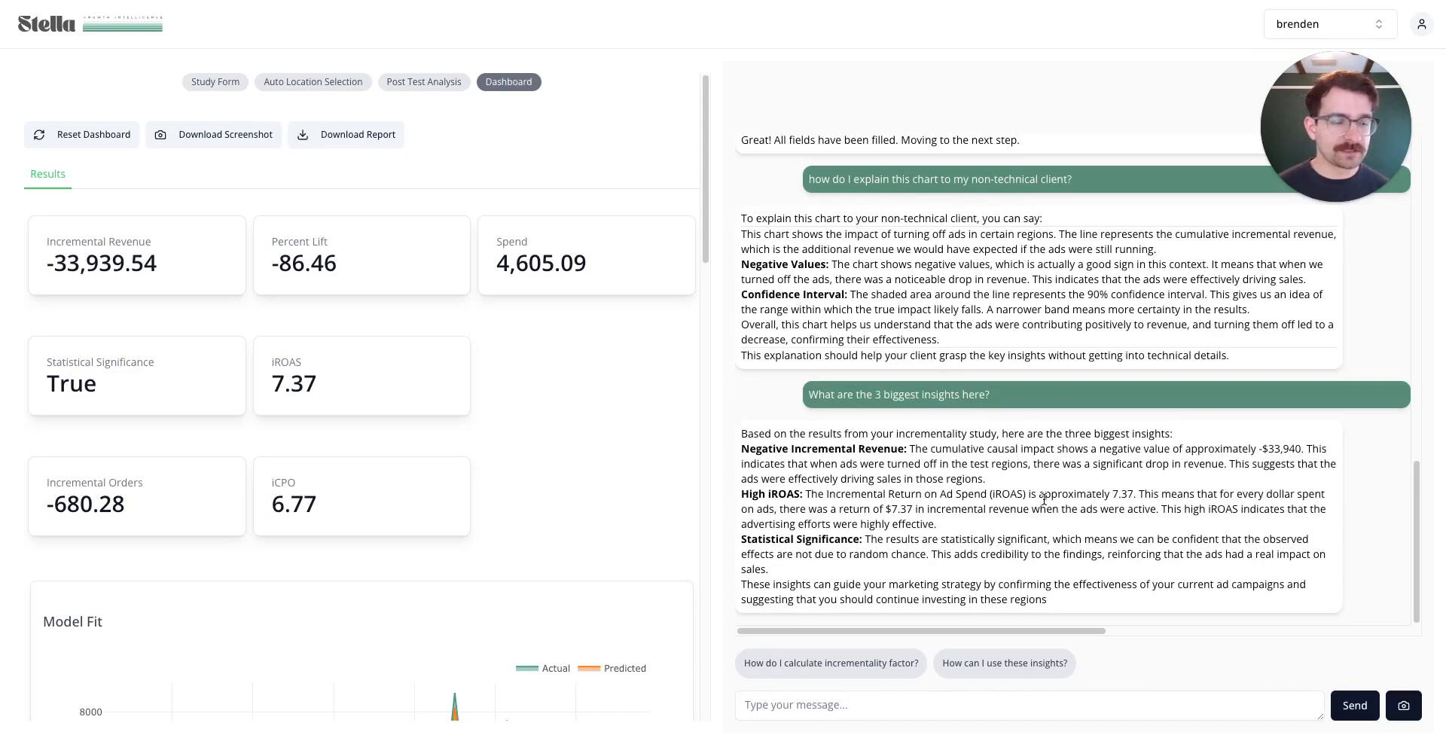
click(1166, 716)
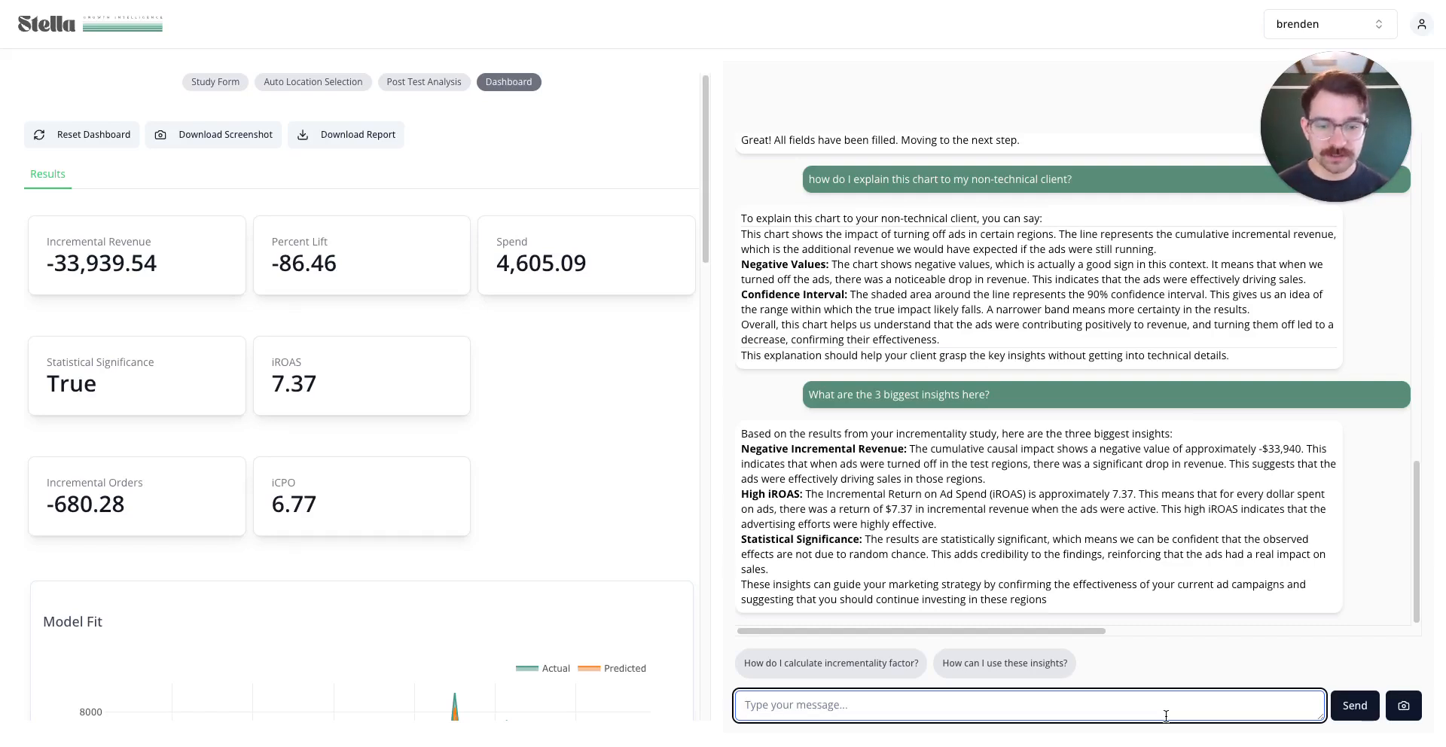
Ask what incrementality factor and target ROAS to set given a platform ROAS of 9.5
text(My)
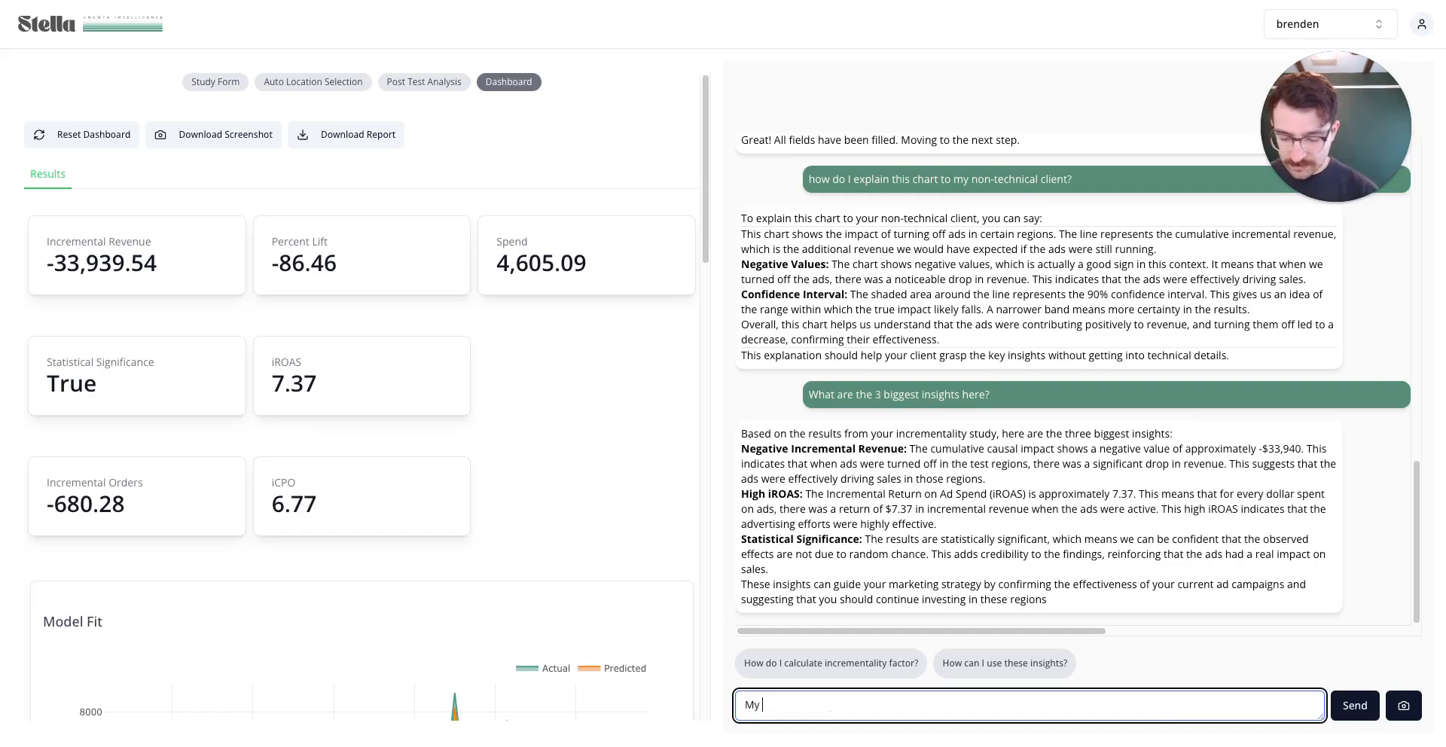
text( platform ROA)
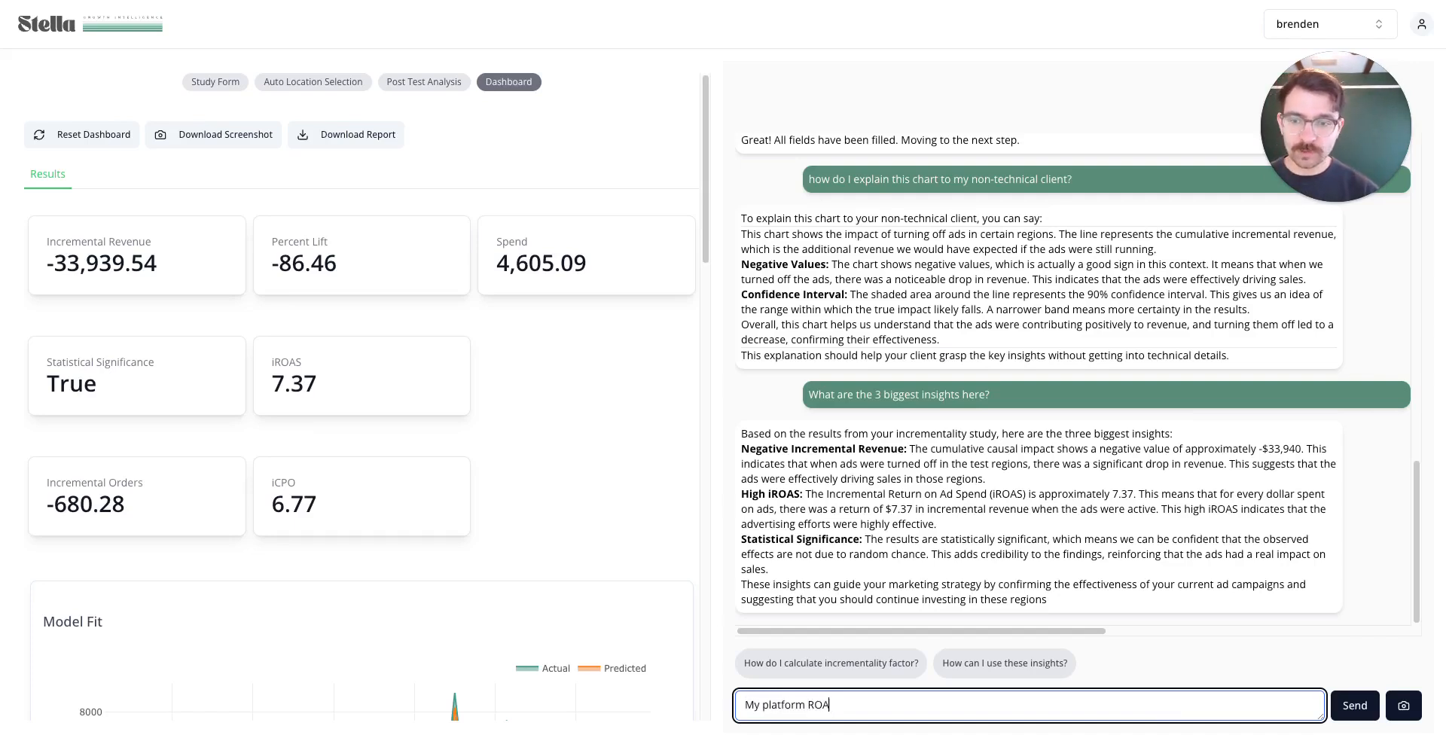
text(S is )
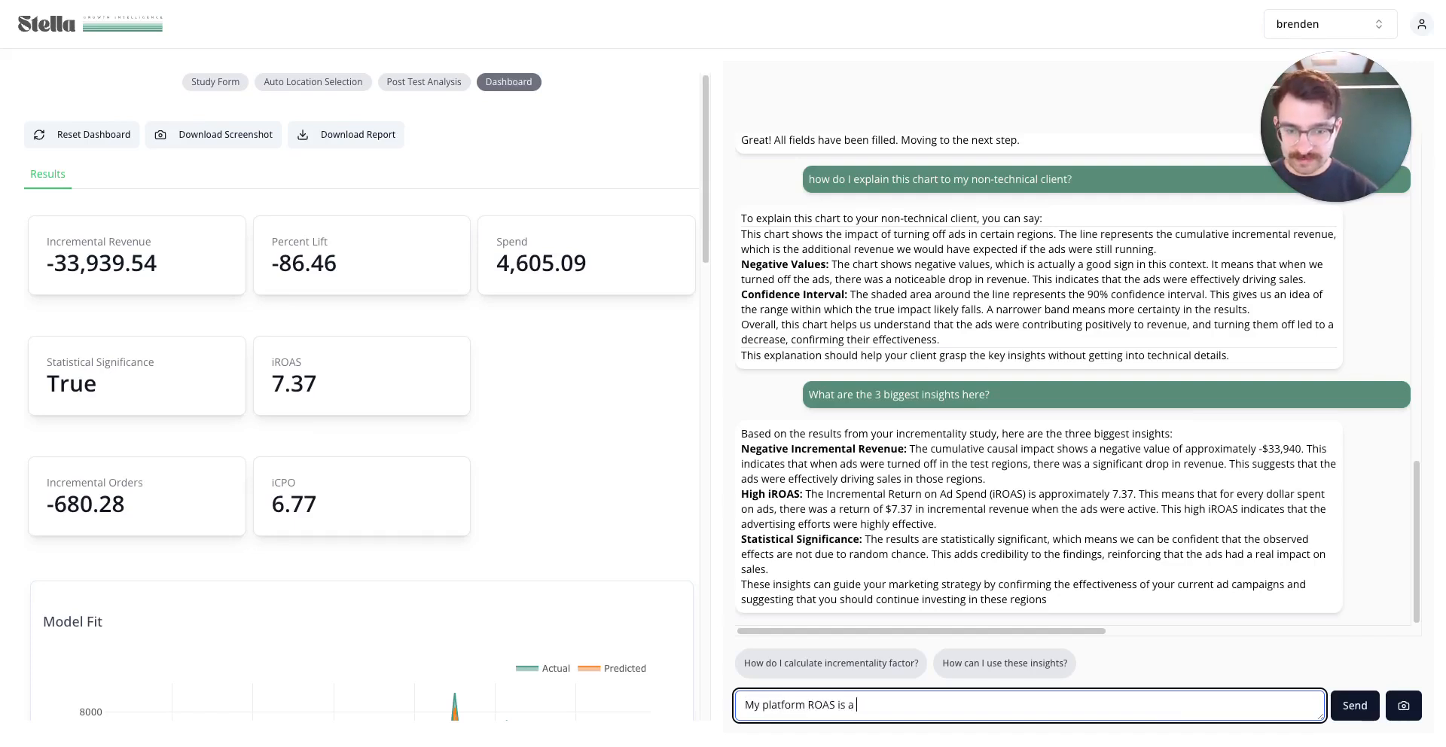
text(a 9.5, what )
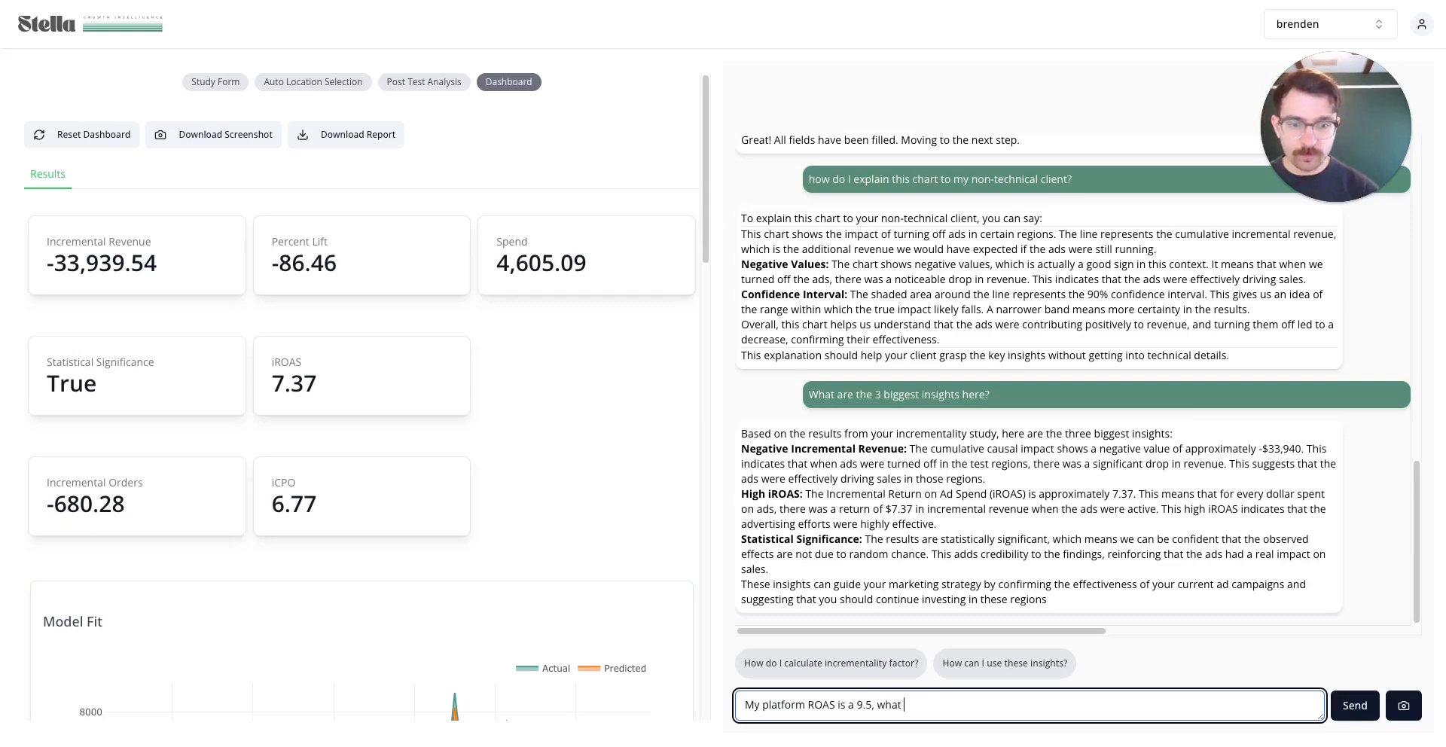
text(is my incrementality)
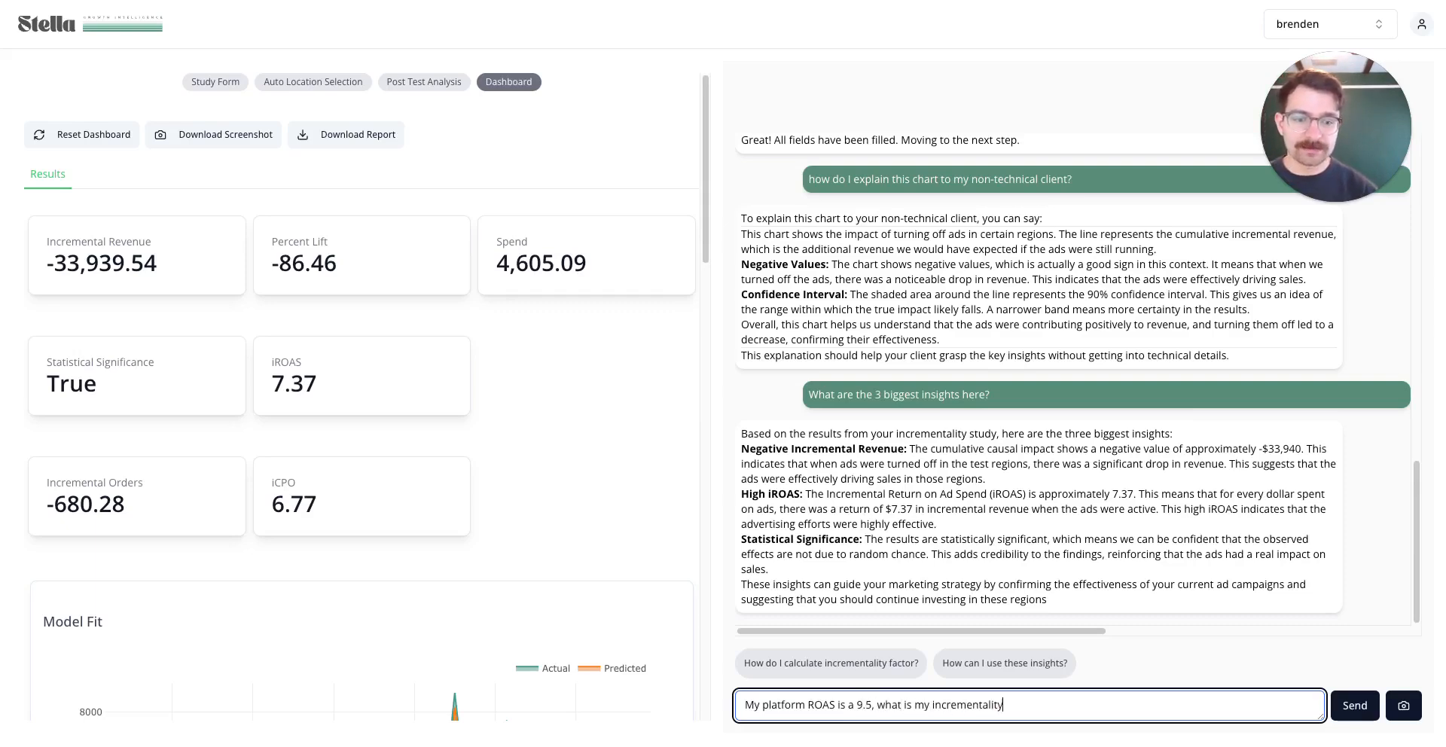
text( factor and what sho)
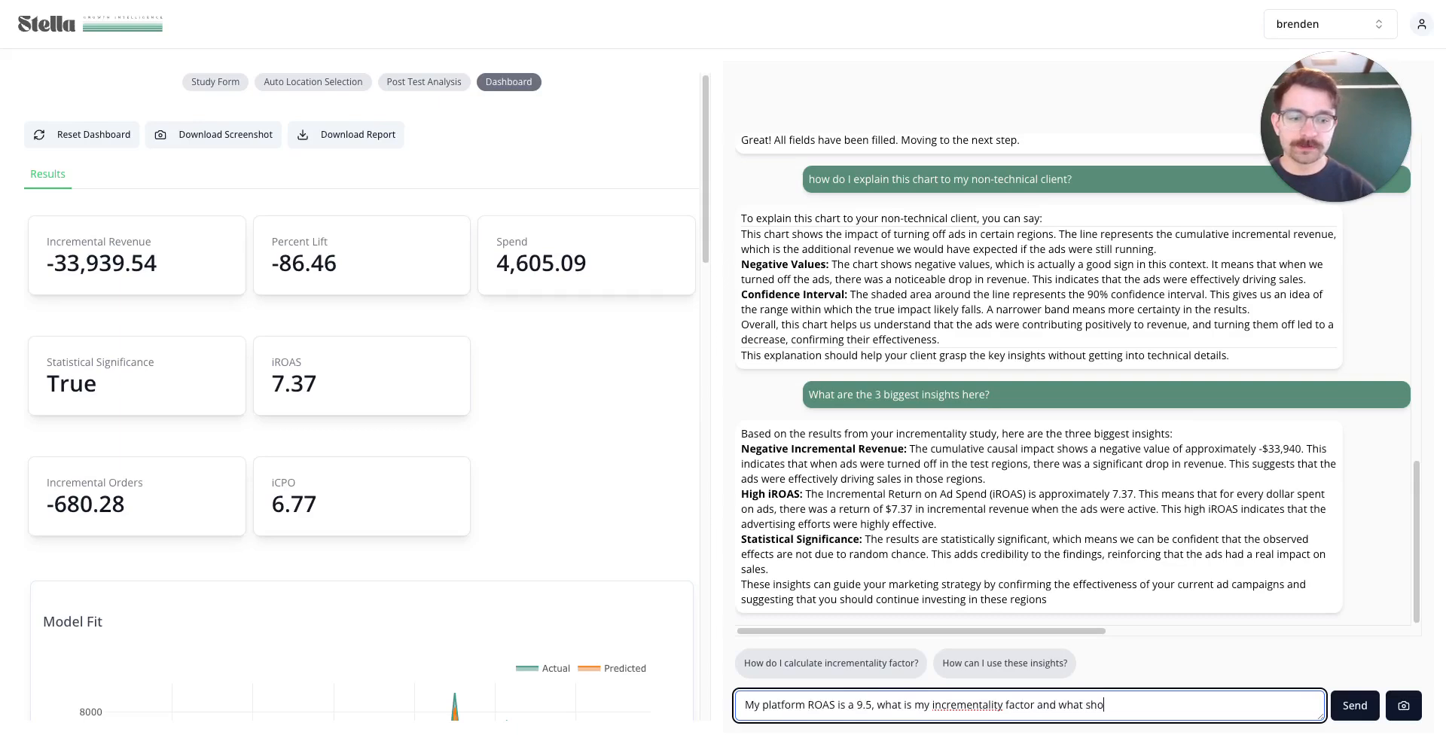
text(uld I set my )
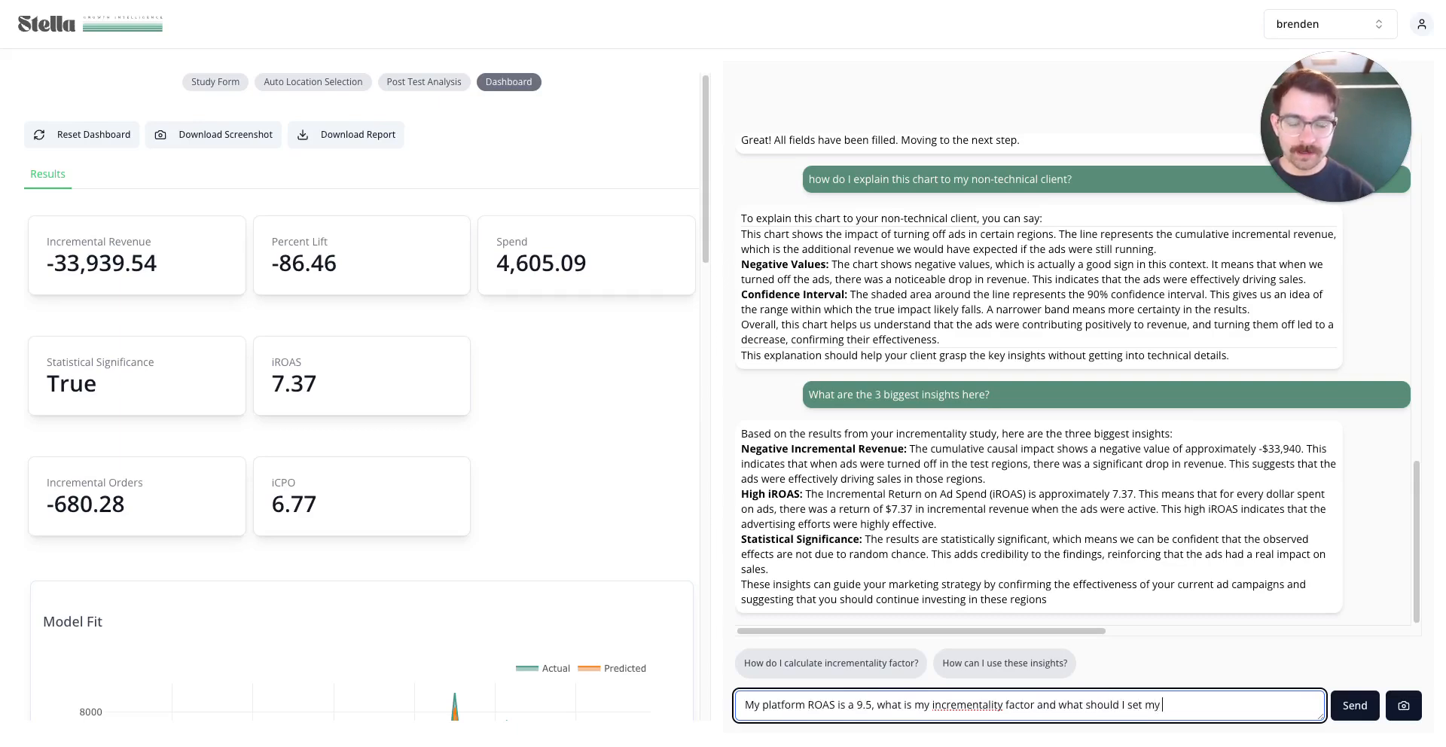
text(platform)
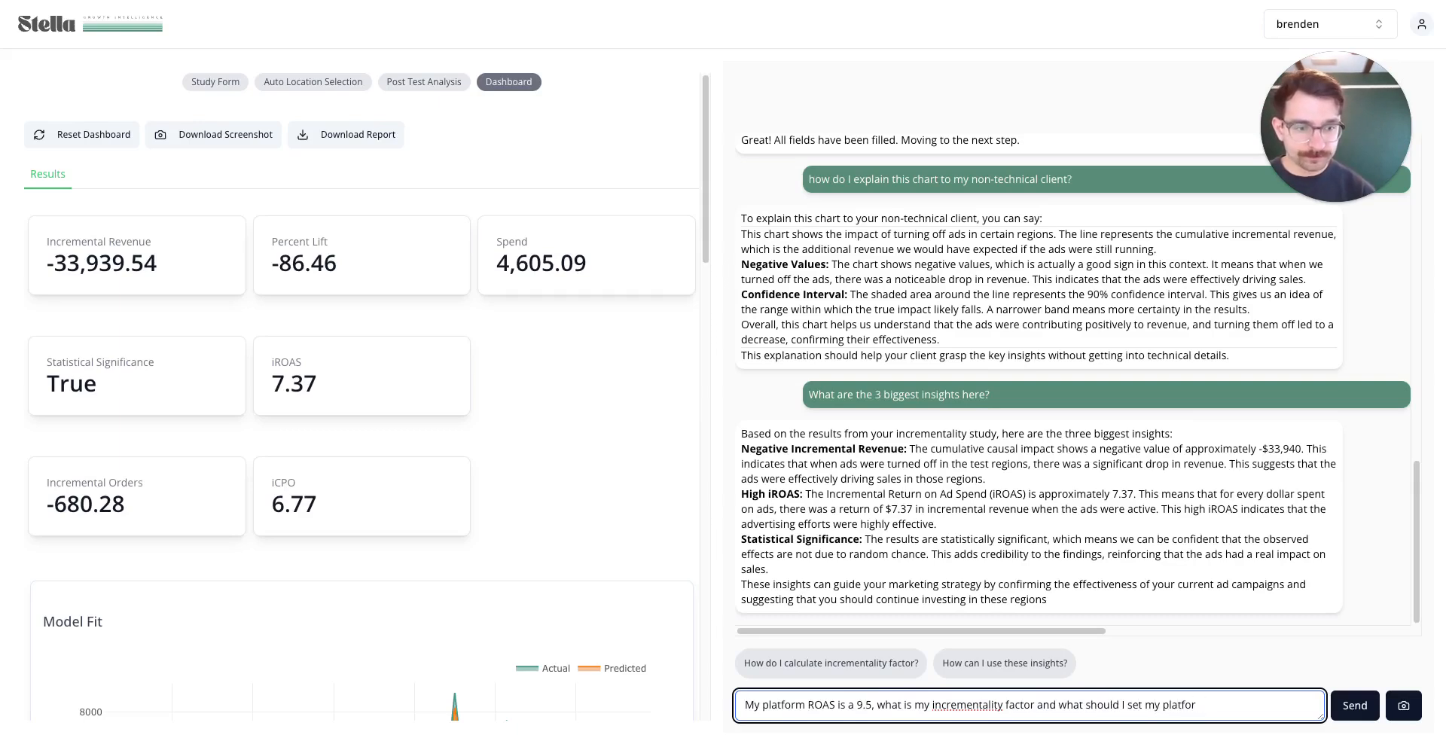
text( targe)
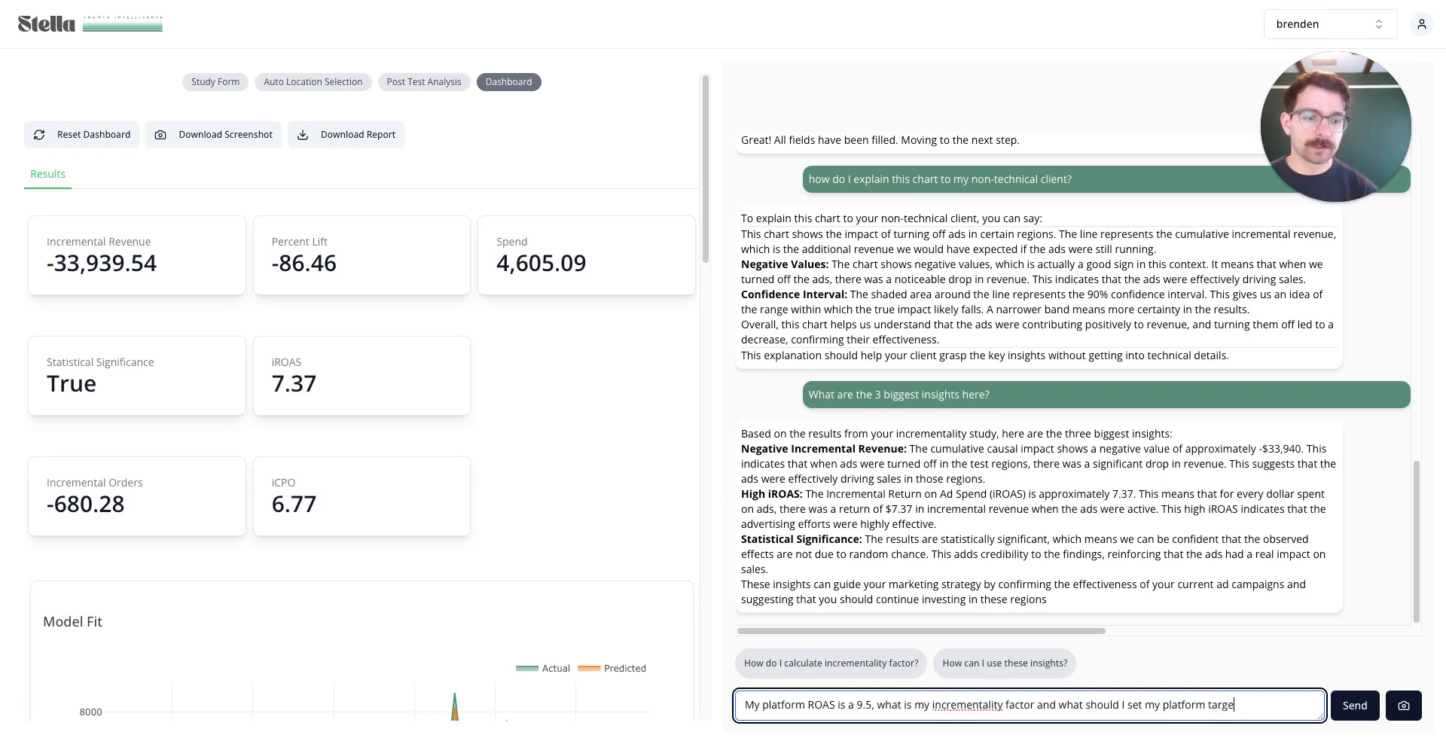
text(t ROAS to?)
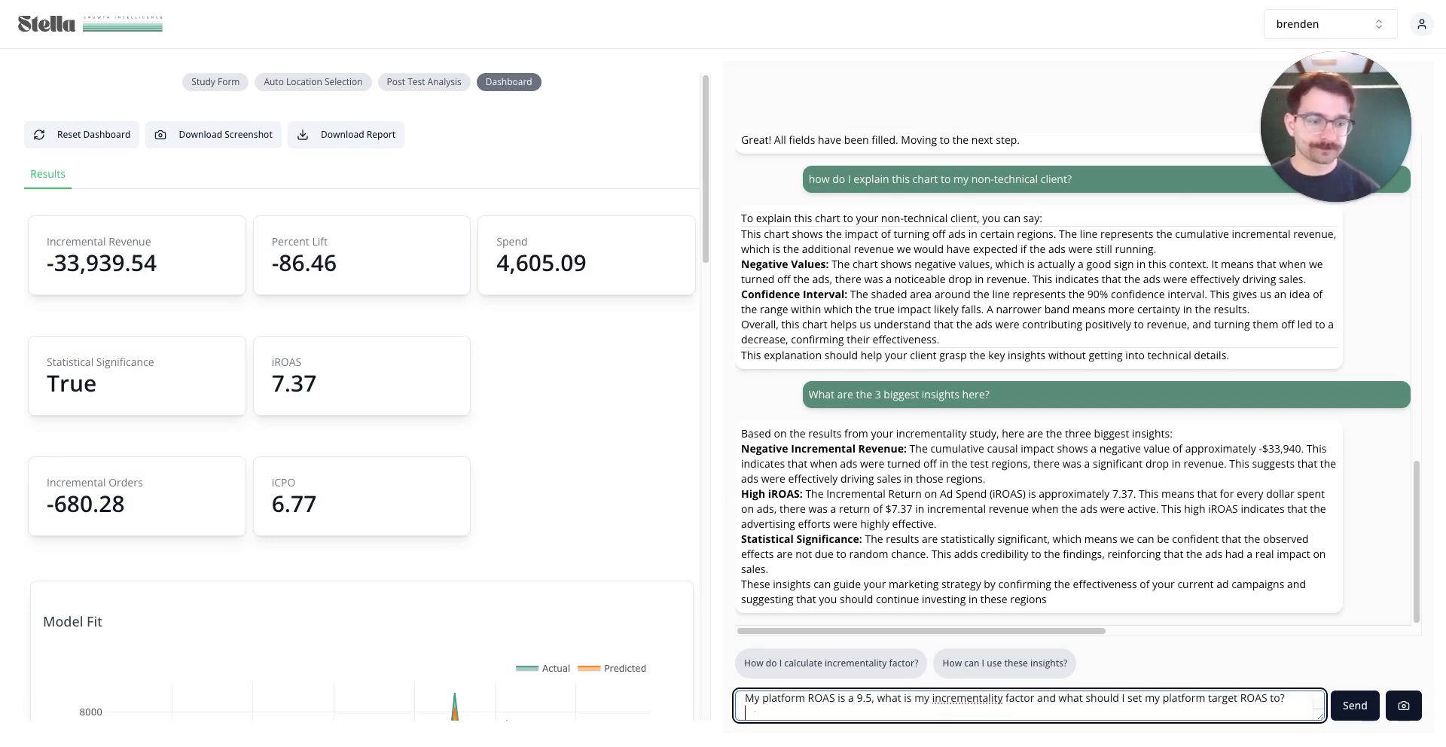
key(Return)
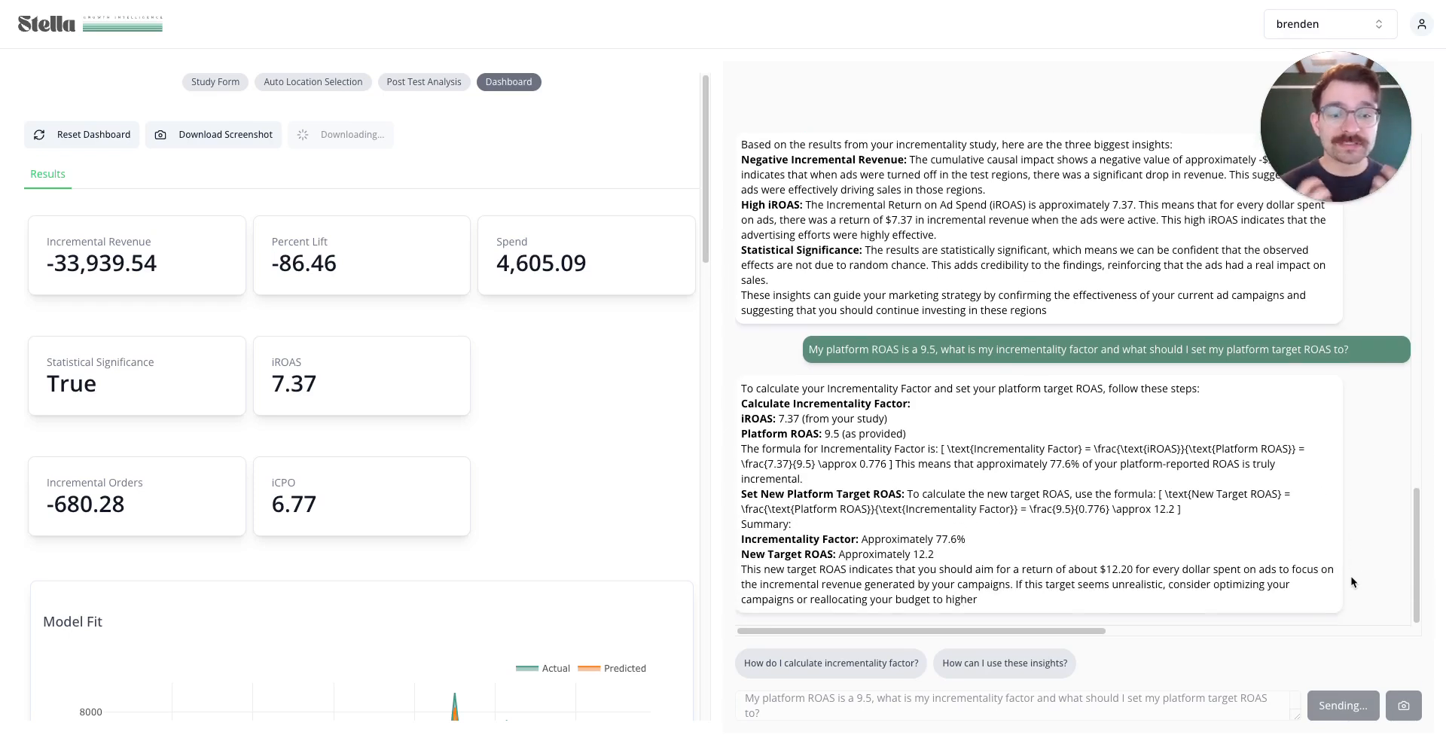
drag(968, 540, 912, 557)
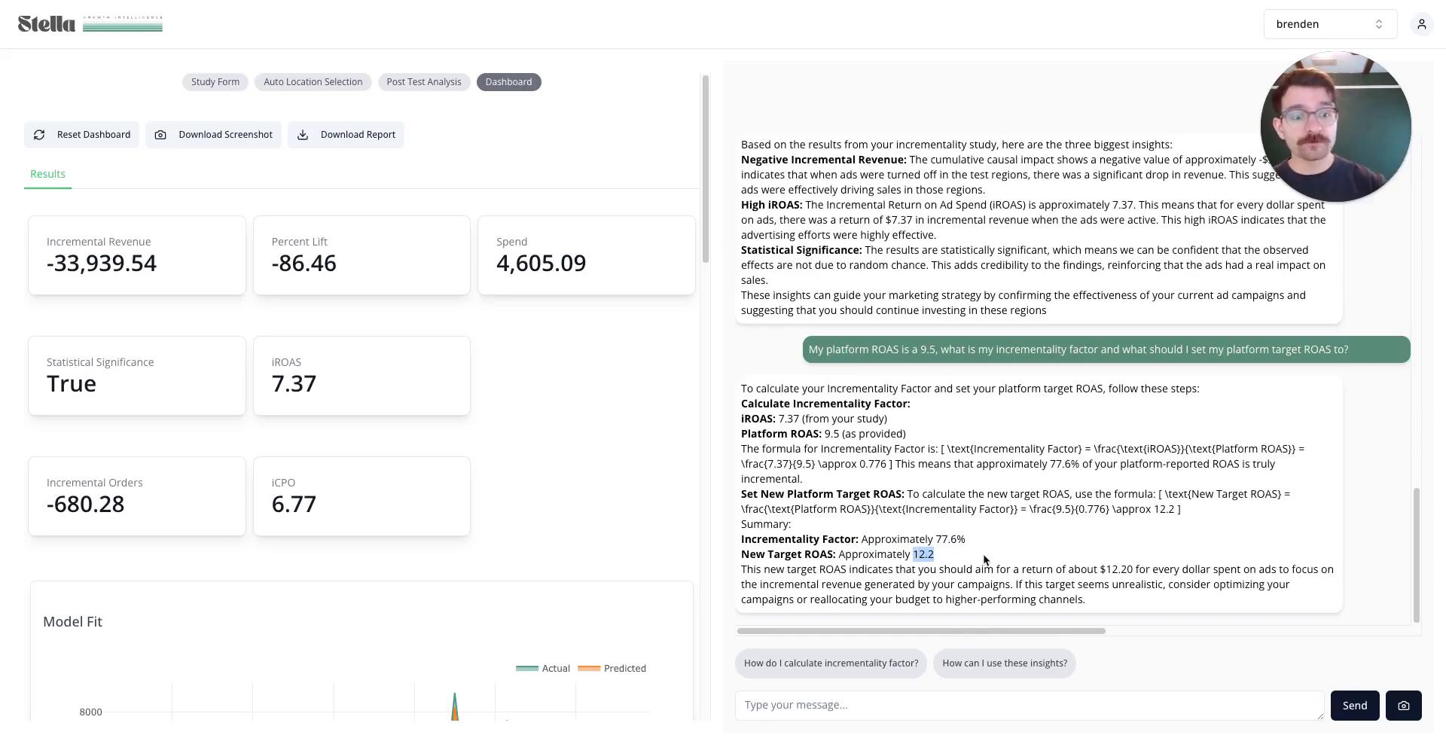
double_click(927, 351)
click(938, 561)
drag(938, 560, 912, 558)
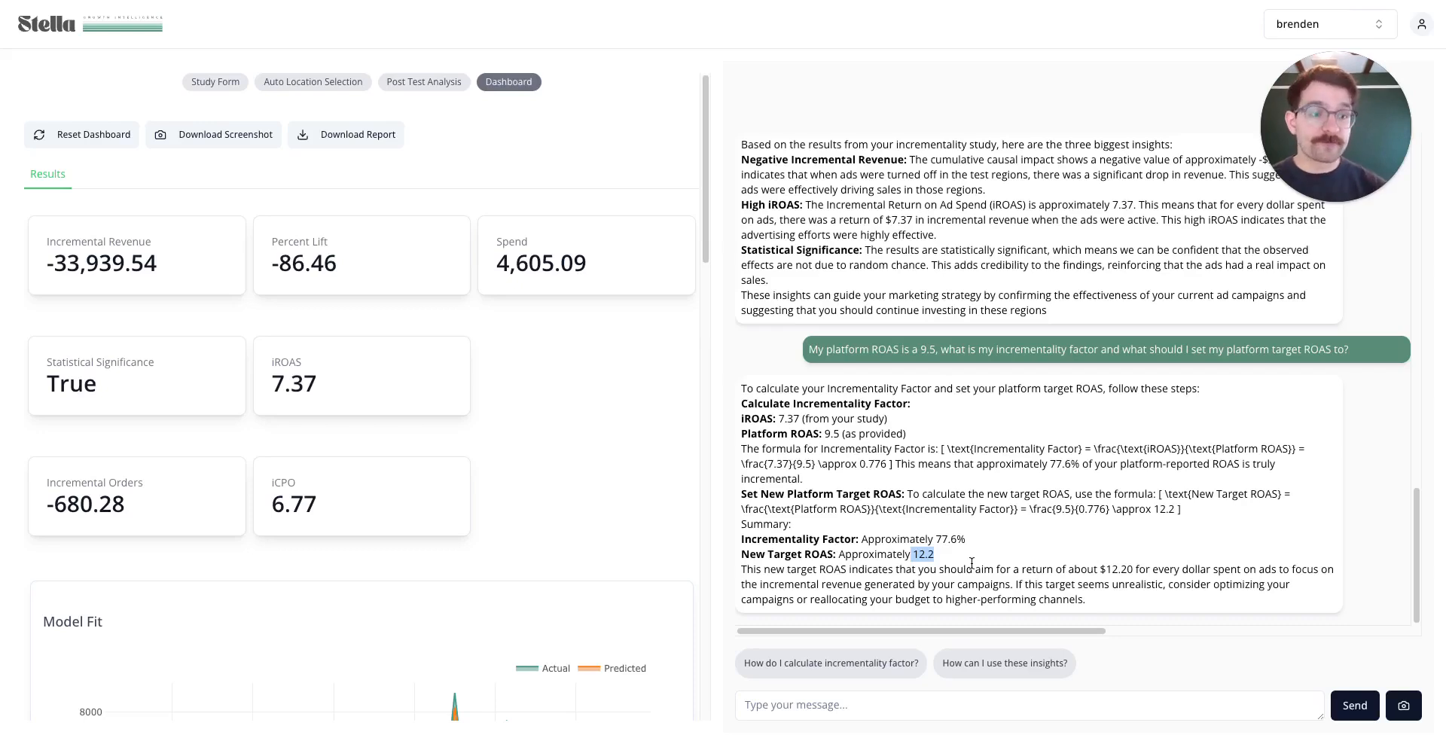
drag(1109, 613, 751, 421)
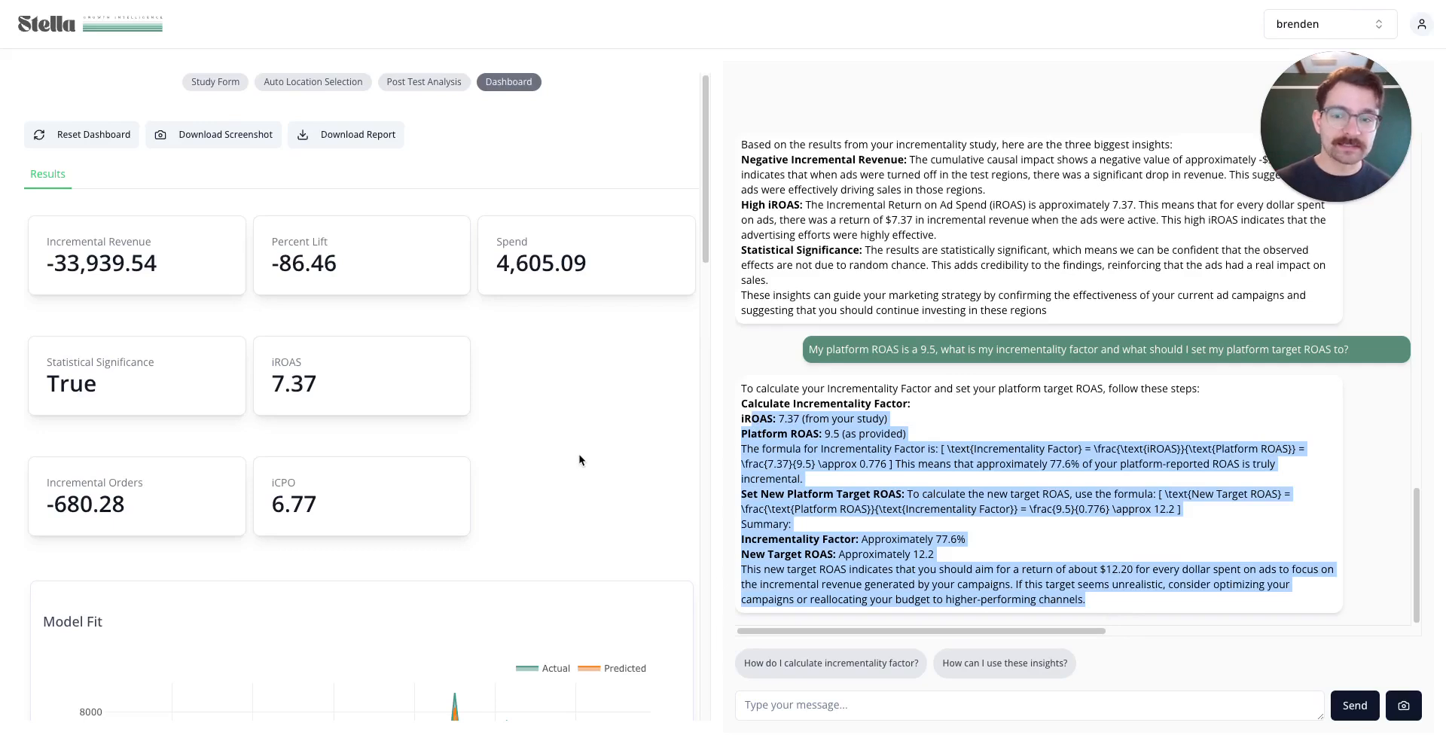
click(959, 507)
double_click(310, 385)
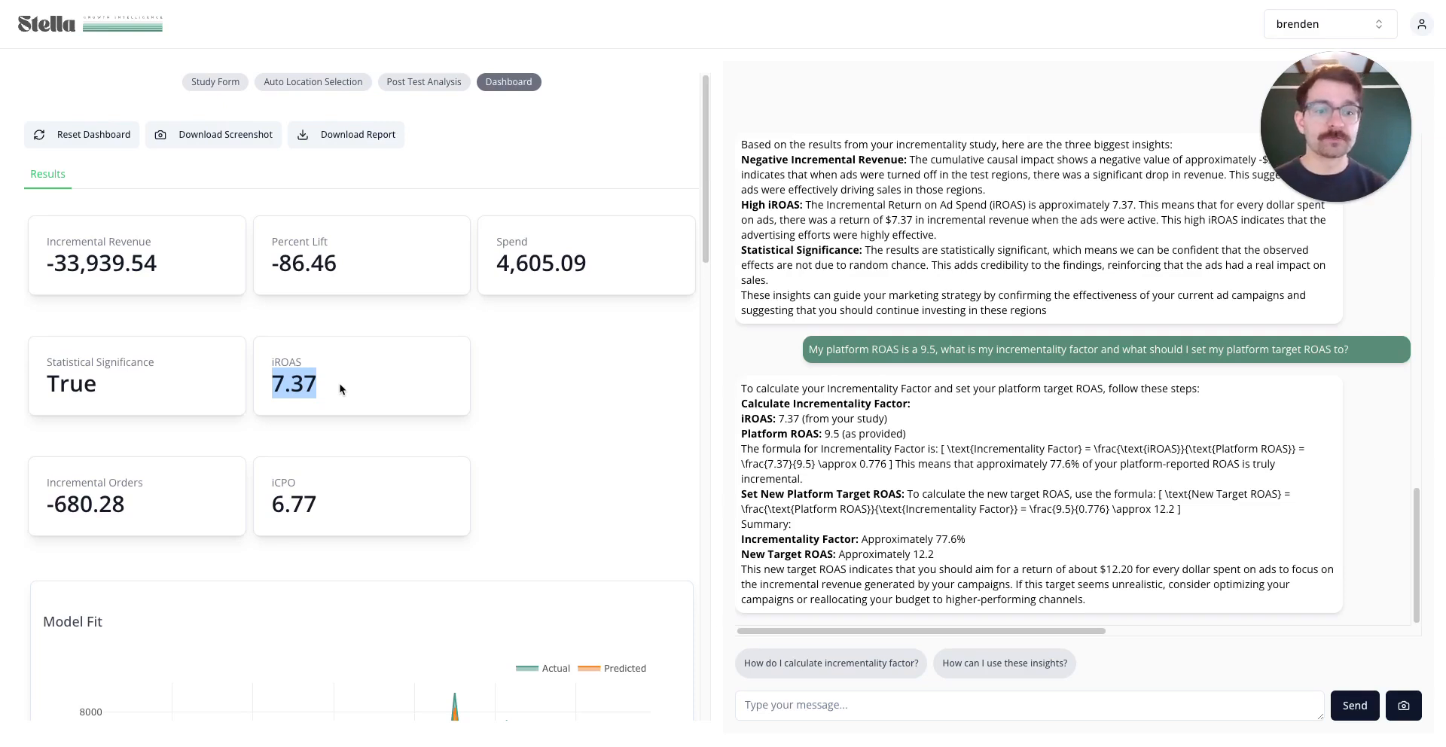
click(339, 389)
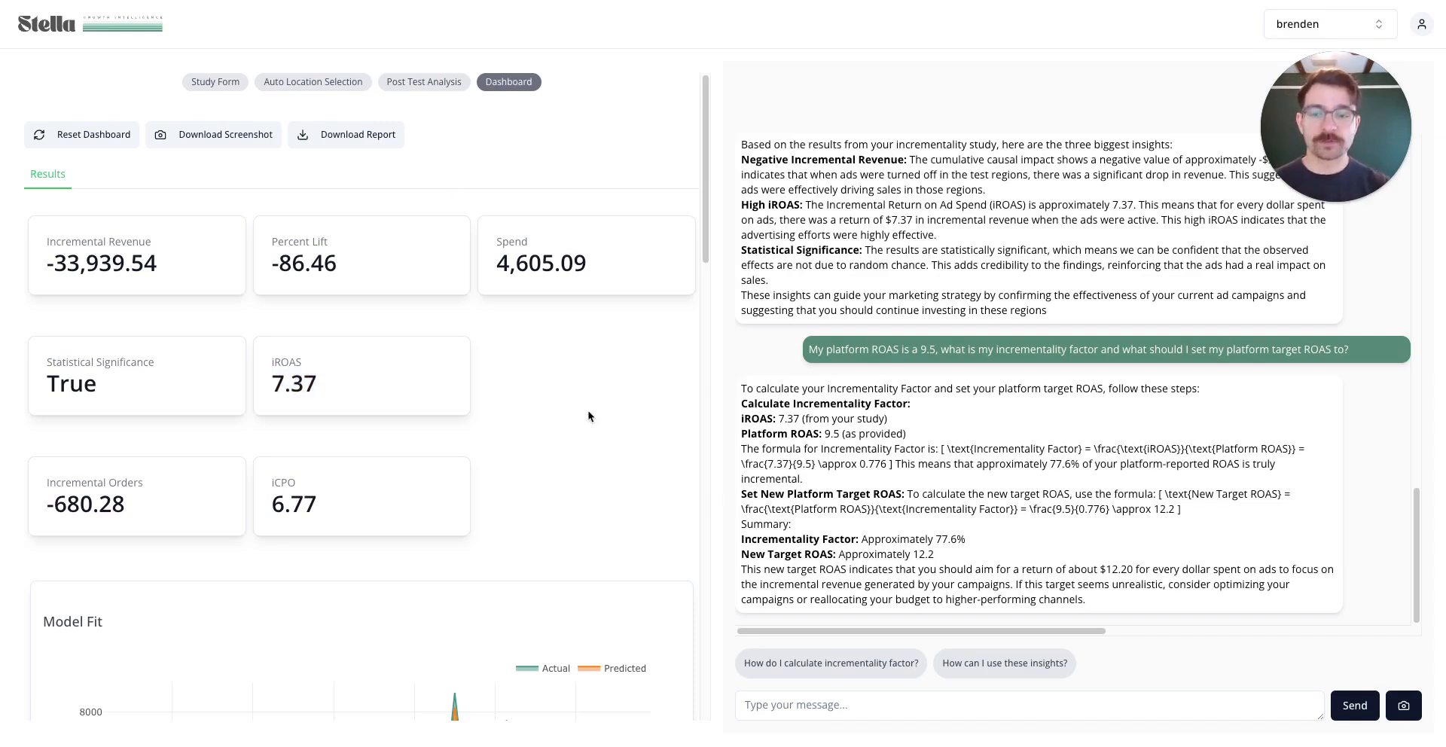
scroll(589, 417, down, 3)
scroll(588, 415, up, 3)
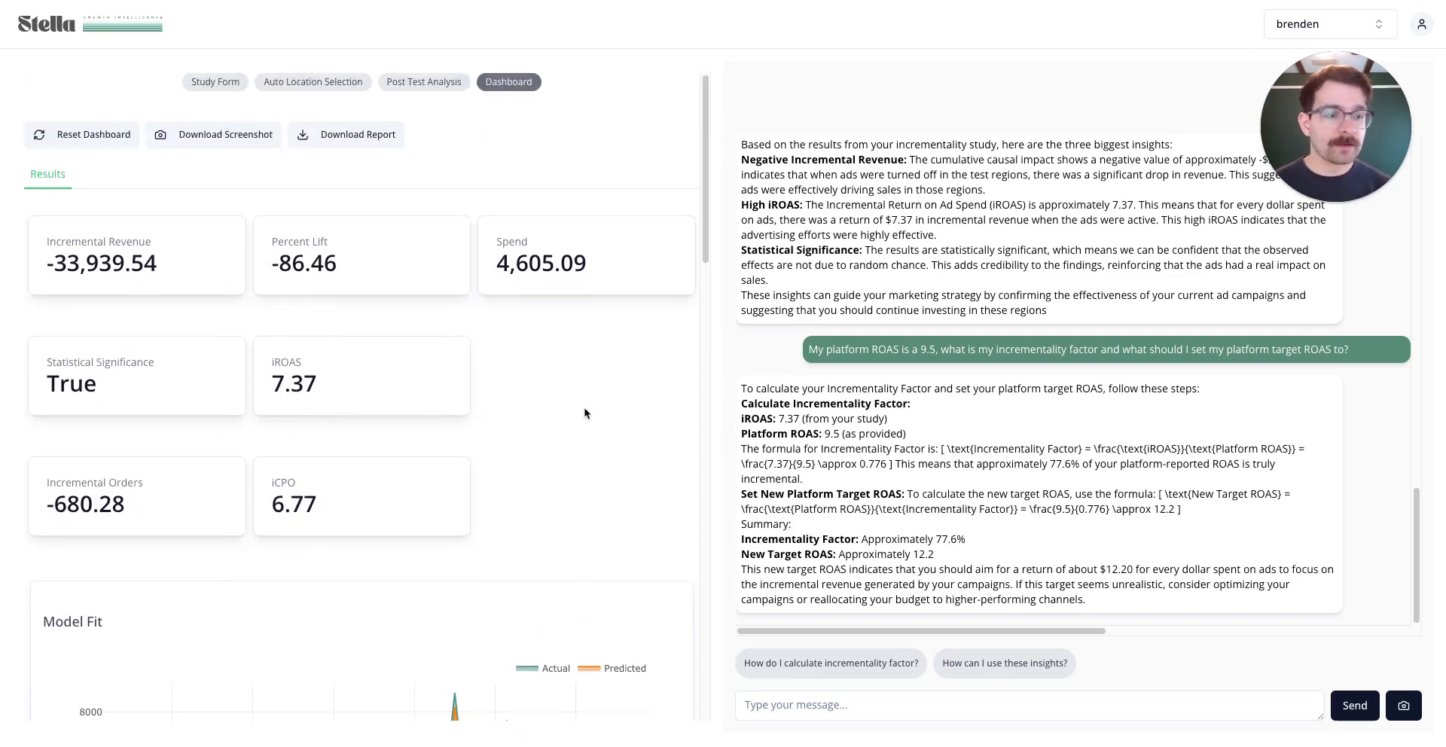